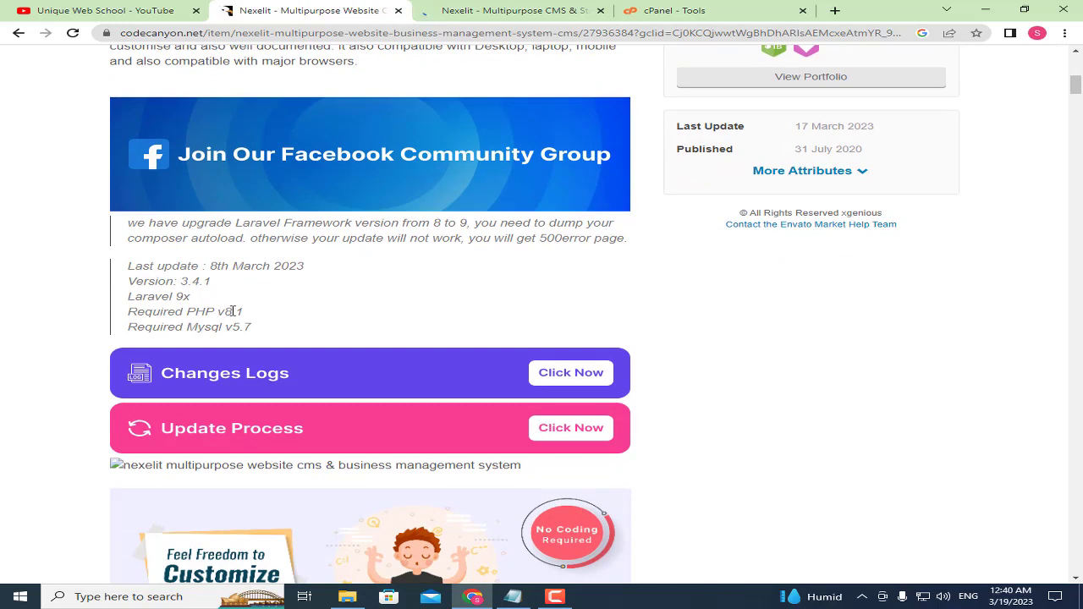
- Examine the Nexelit item page's version notes, PHP and MySQL requirements, and demo links
{"action": "left_click_drag", "start_coordinate": [152, 331], "coordinate": [245, 324]}
{"action": "left_click", "coordinate": [249, 328]}
{"action": "double_click", "coordinate": [249, 328]}
{"action": "left_click", "coordinate": [268, 332]}
{"action": "scroll", "coordinate": [295, 296], "scroll_direction": "down", "scroll_amount": 10}
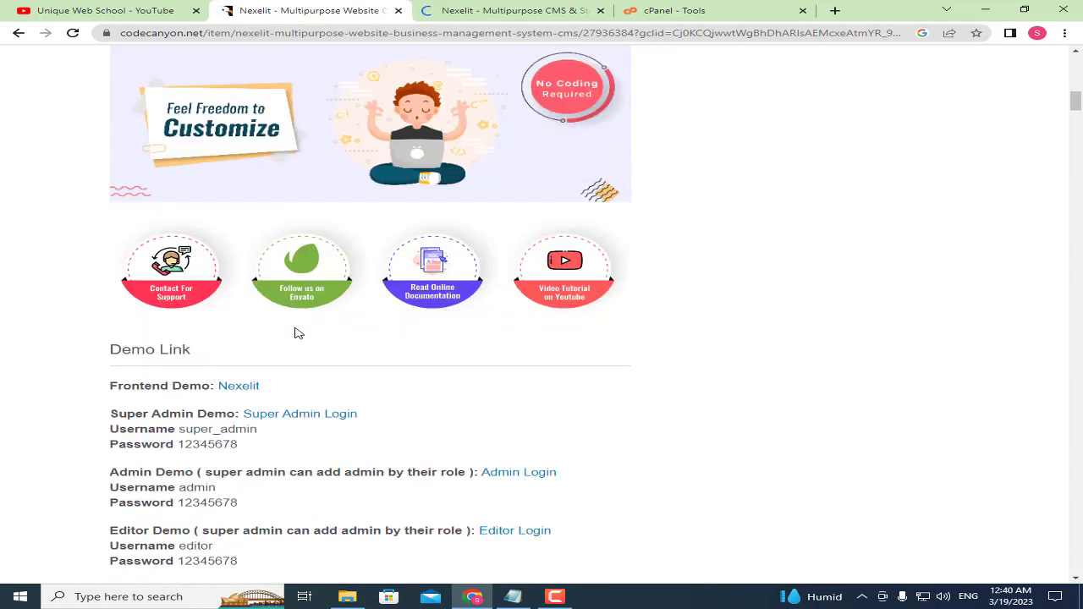
{"action": "scroll", "coordinate": [375, 242], "scroll_direction": "up", "scroll_amount": 3}
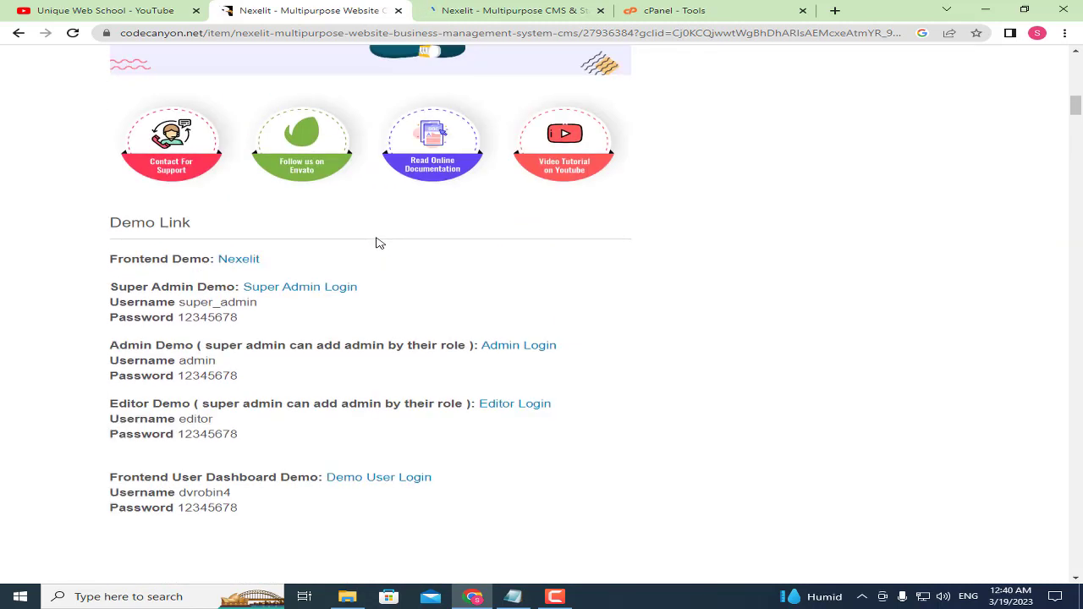
{"action": "scroll", "coordinate": [370, 236], "scroll_direction": "up", "scroll_amount": 2}
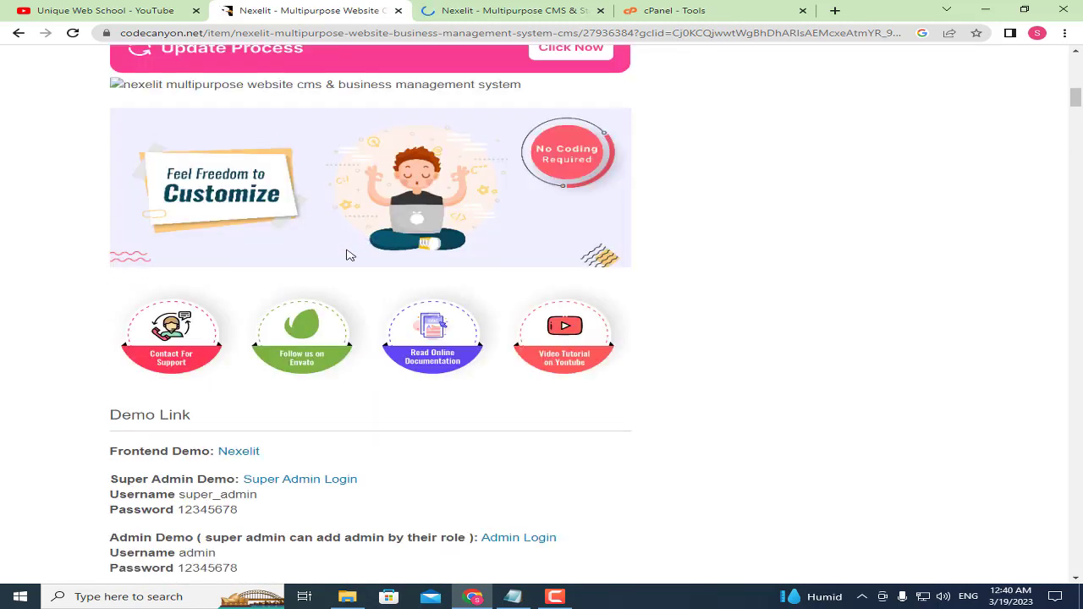
{"action": "scroll", "coordinate": [348, 254], "scroll_direction": "up", "scroll_amount": 6}
{"action": "scroll", "coordinate": [346, 246], "scroll_direction": "up", "scroll_amount": 2}
{"action": "scroll", "coordinate": [321, 263], "scroll_direction": "down", "scroll_amount": 4}
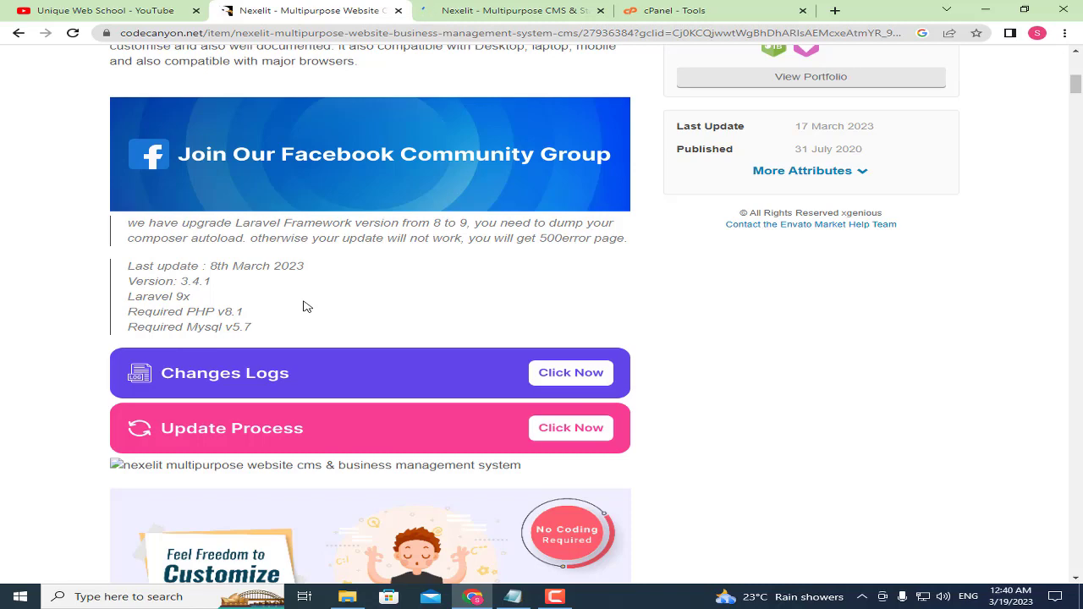
{"action": "scroll", "coordinate": [339, 264], "scroll_direction": "up", "scroll_amount": 10}
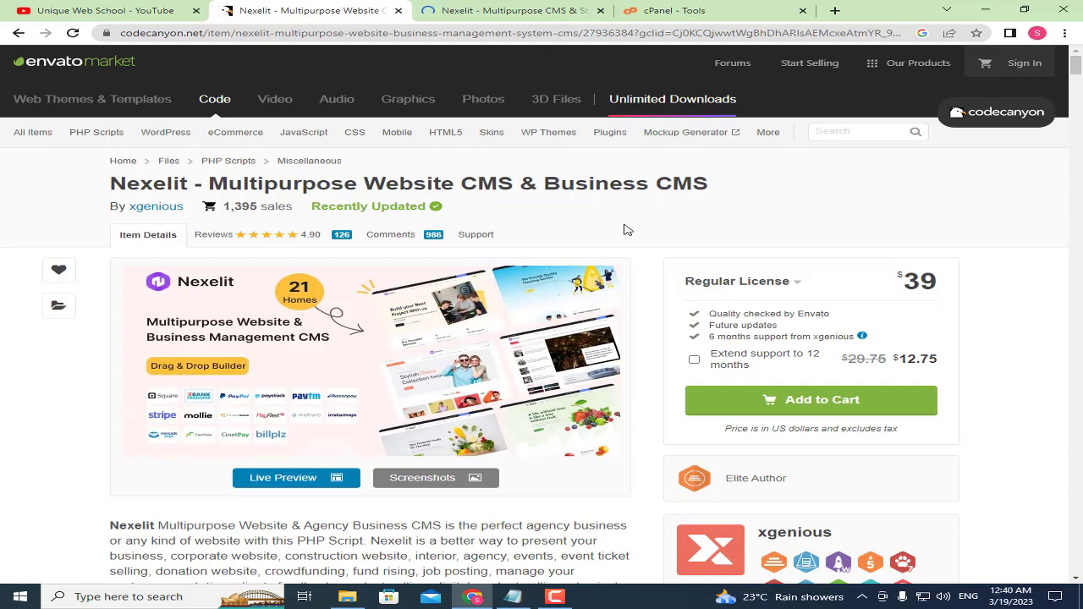
{"action": "scroll", "coordinate": [616, 235], "scroll_direction": "down", "scroll_amount": 9}
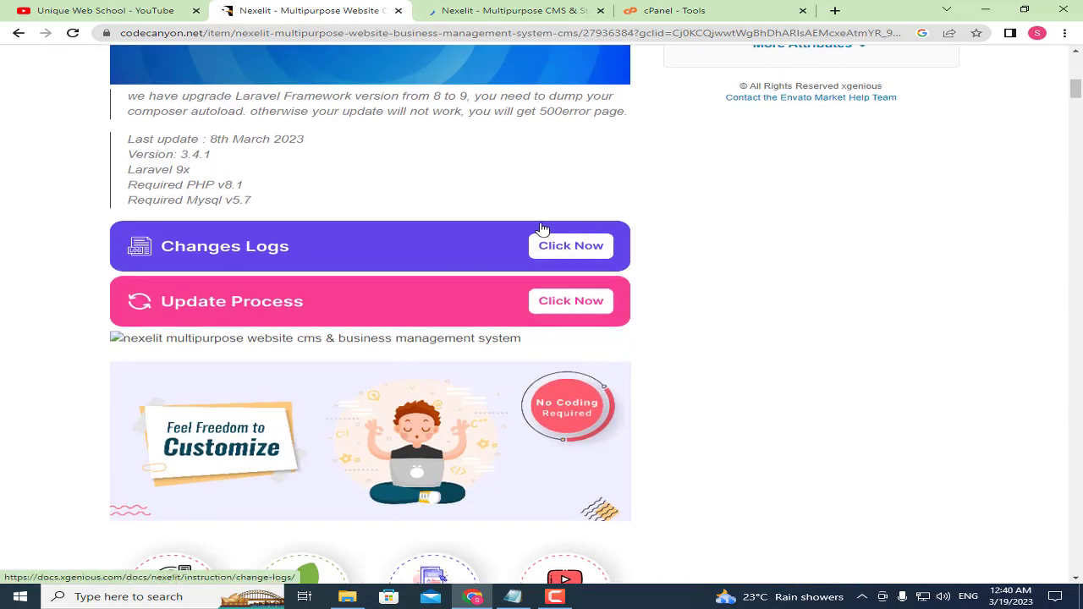
- Look through the Nexelit live demo homepage down to its footer, dismissing the coupon popup
{"action": "left_click", "coordinate": [534, 11]}
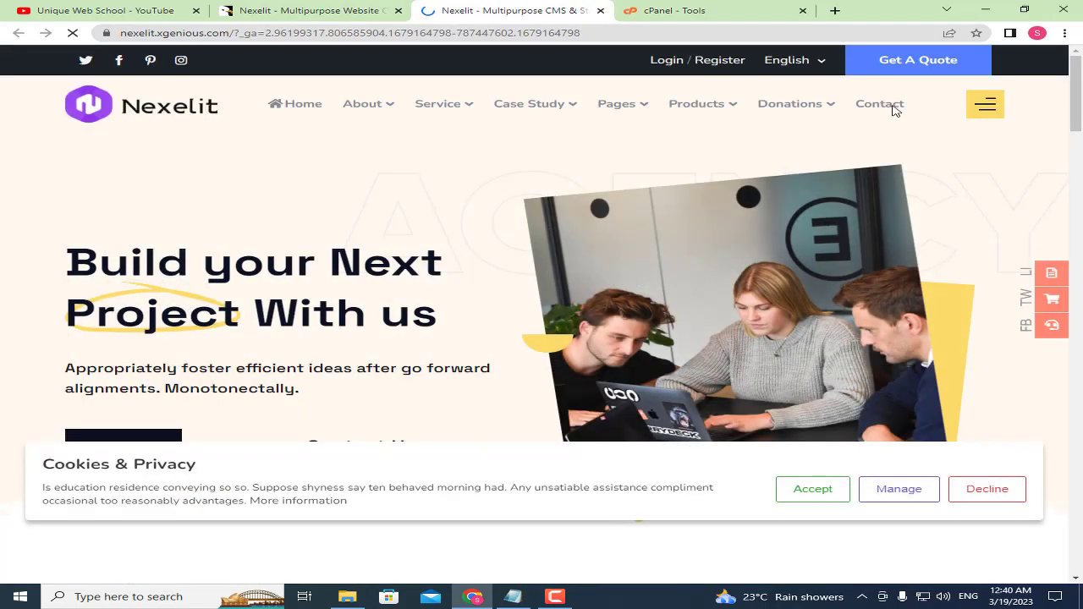
{"action": "scroll", "coordinate": [298, 271], "scroll_direction": "down", "scroll_amount": 9}
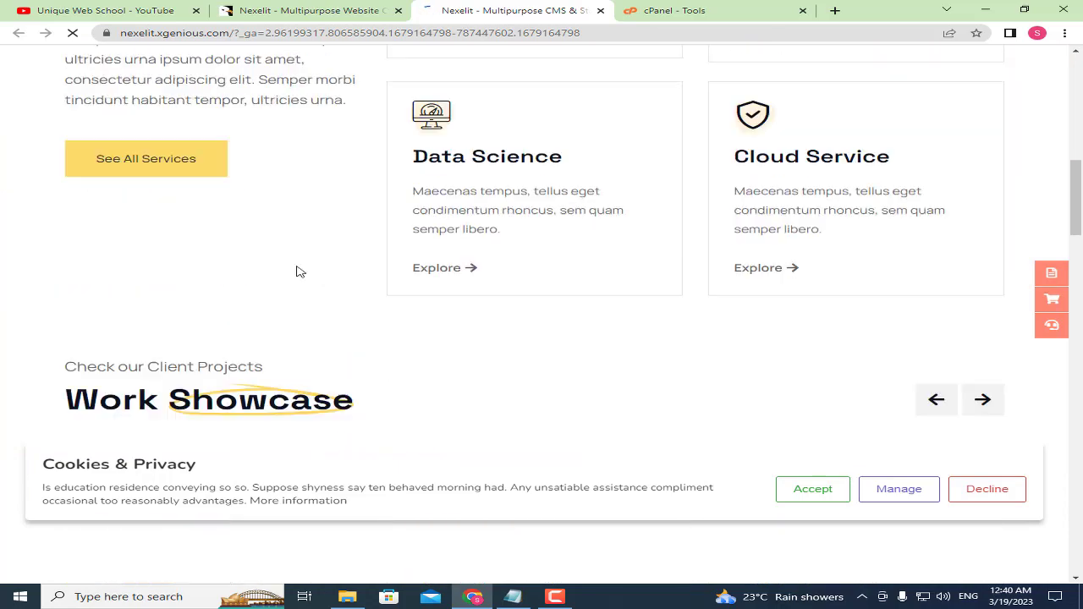
{"action": "scroll", "coordinate": [298, 270], "scroll_direction": "down", "scroll_amount": 15}
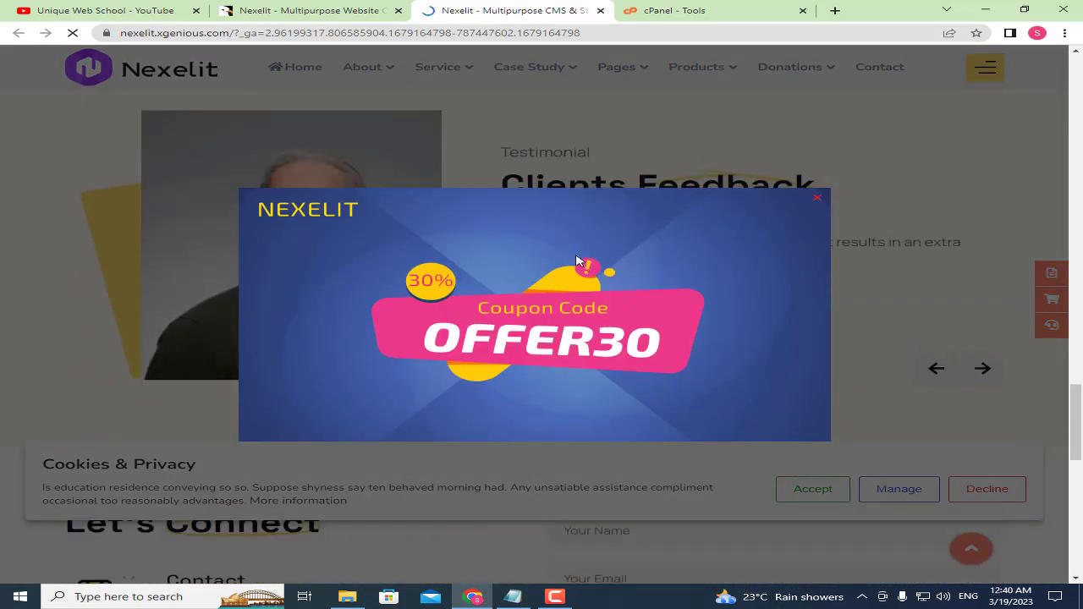
{"action": "scroll", "coordinate": [575, 260], "scroll_direction": "down", "scroll_amount": 6}
{"action": "left_click", "coordinate": [817, 197]}
{"action": "scroll", "coordinate": [654, 249], "scroll_direction": "down", "scroll_amount": 1}
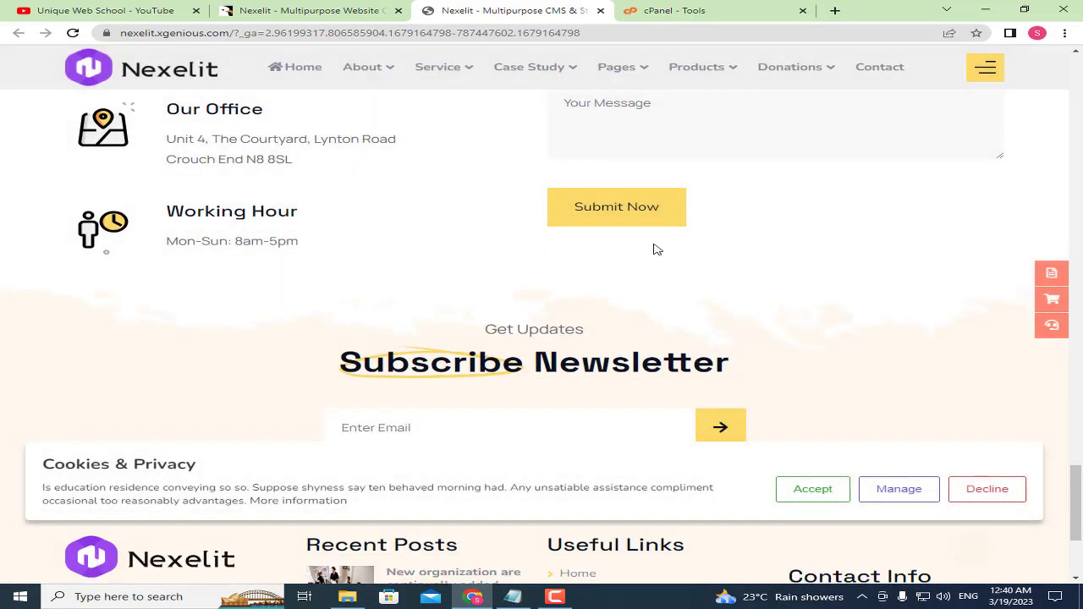
{"action": "scroll", "coordinate": [653, 249], "scroll_direction": "down", "scroll_amount": 3}
{"action": "scroll", "coordinate": [624, 164], "scroll_direction": "up", "scroll_amount": 12}
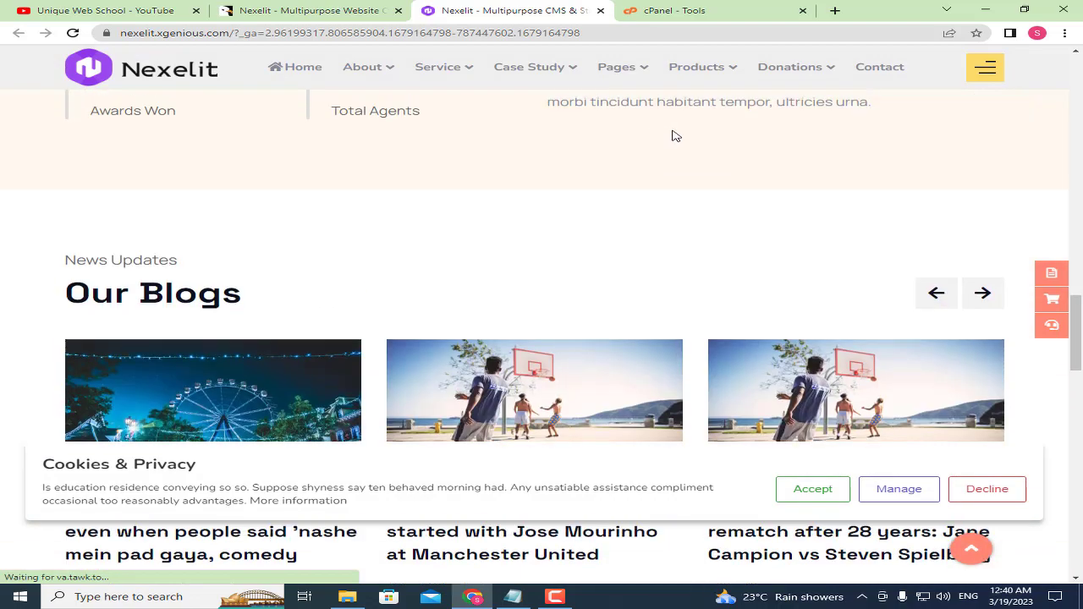
{"action": "scroll", "coordinate": [675, 135], "scroll_direction": "up", "scroll_amount": 20}
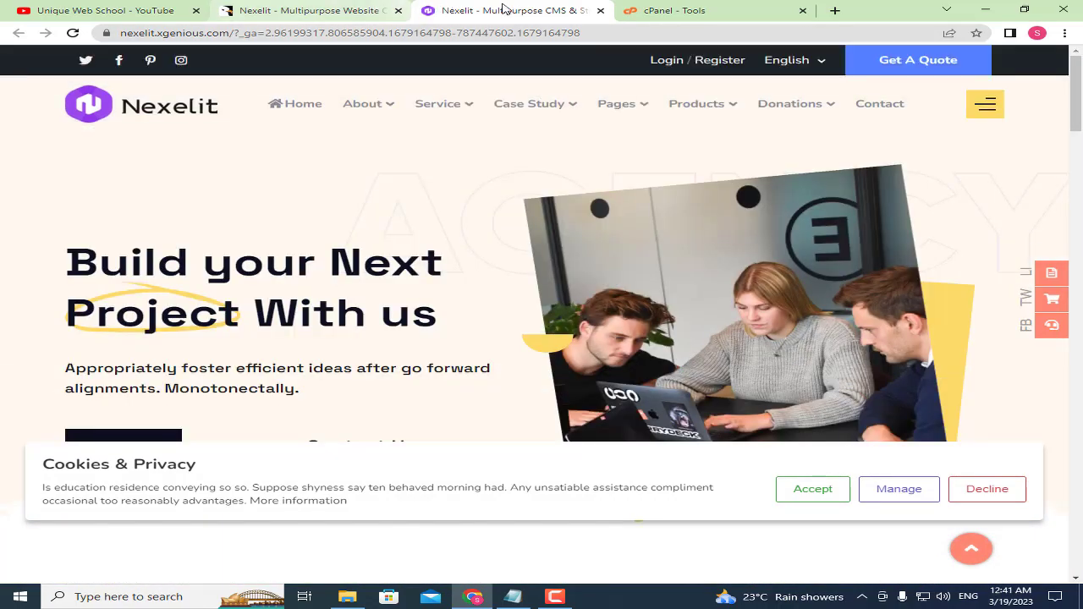
- Close the Nexelit demo site and return to the Unique Web School channel page after revisiting the item page
{"action": "left_click", "coordinate": [600, 10]}
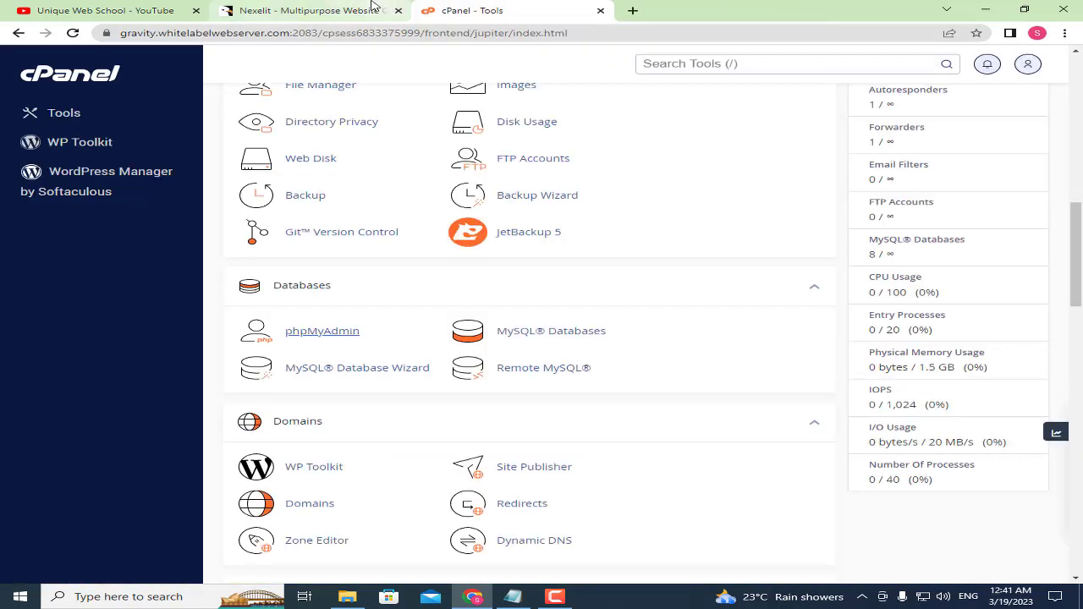
{"action": "left_click", "coordinate": [351, 6]}
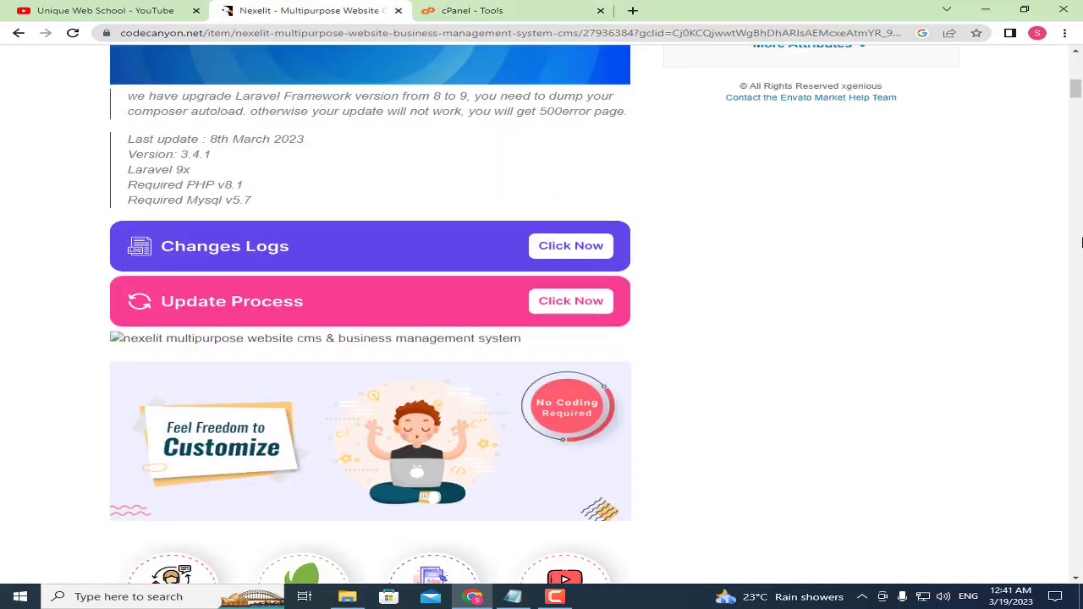
{"action": "scroll", "coordinate": [541, 305], "scroll_direction": "up", "scroll_amount": 10}
{"action": "left_click", "coordinate": [100, 9]}
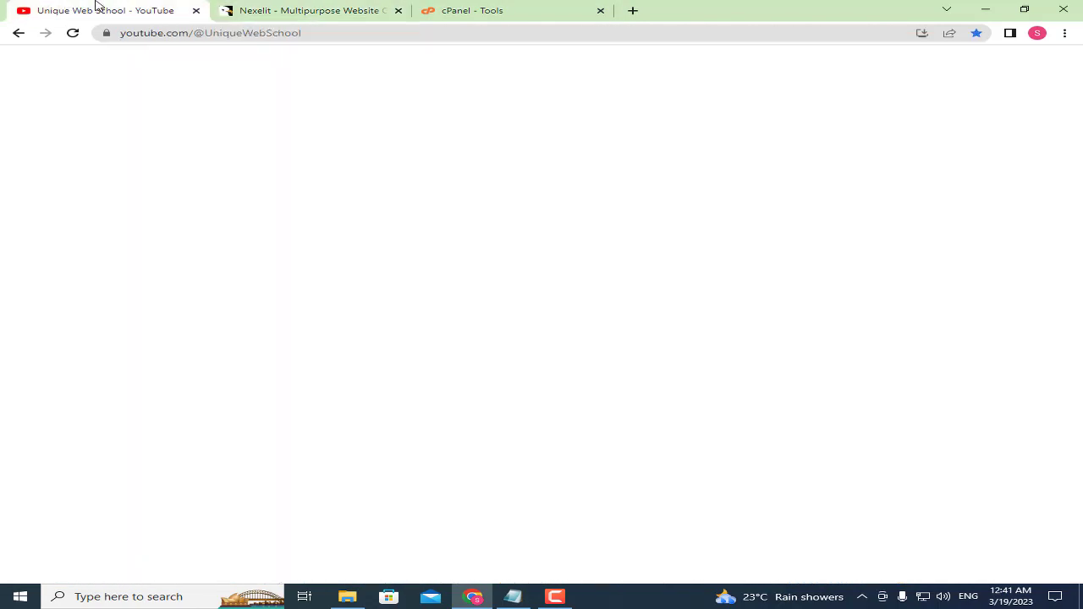
- Extract "nexelit - multipurpose website cms & business cms.zip" in Downloads into a folder of the same name
{"action": "left_click", "coordinate": [347, 597]}
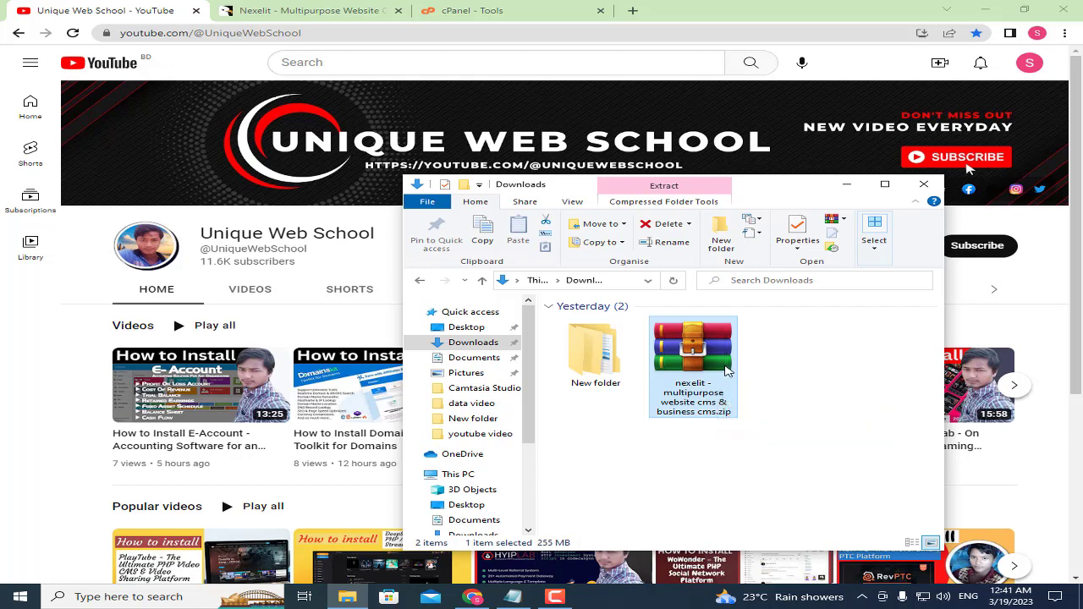
{"action": "right_click", "coordinate": [726, 370]}
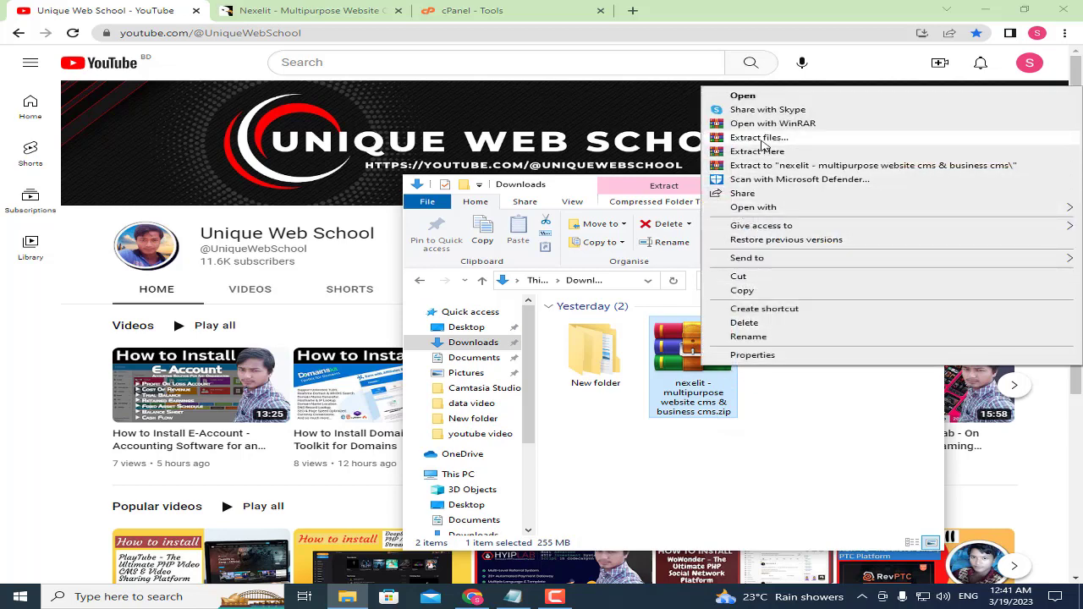
{"action": "left_click", "coordinate": [759, 138]}
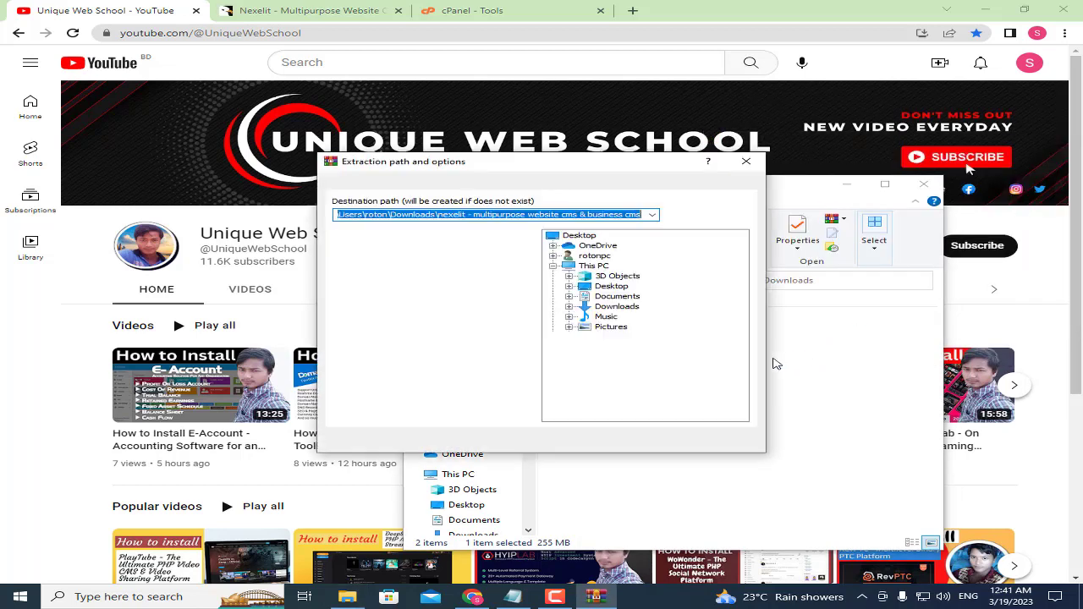
{"action": "left_click", "coordinate": [590, 441]}
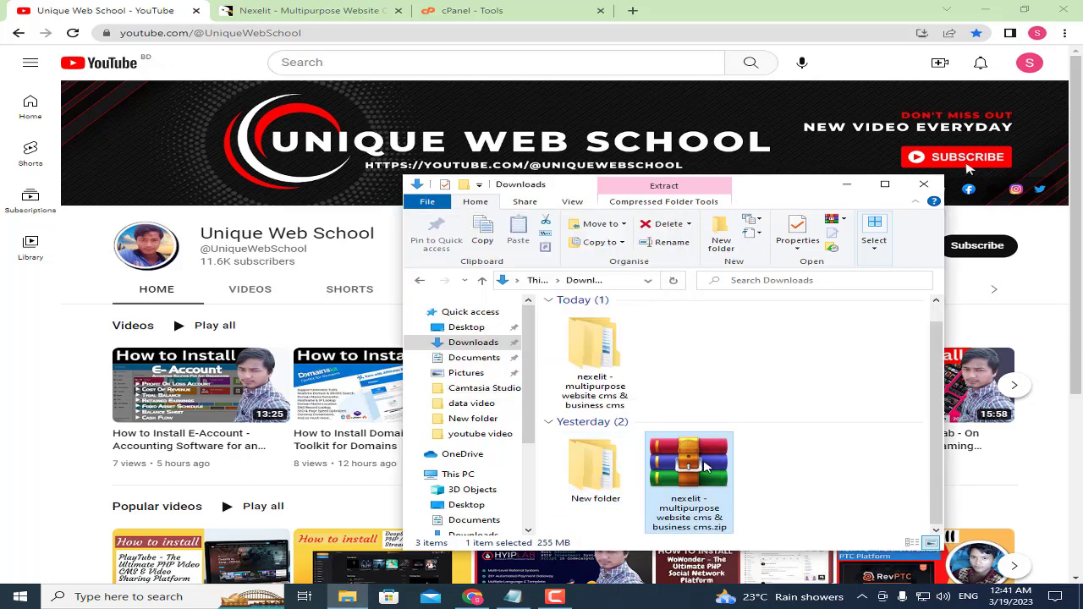
{"action": "left_click", "coordinate": [667, 360]}
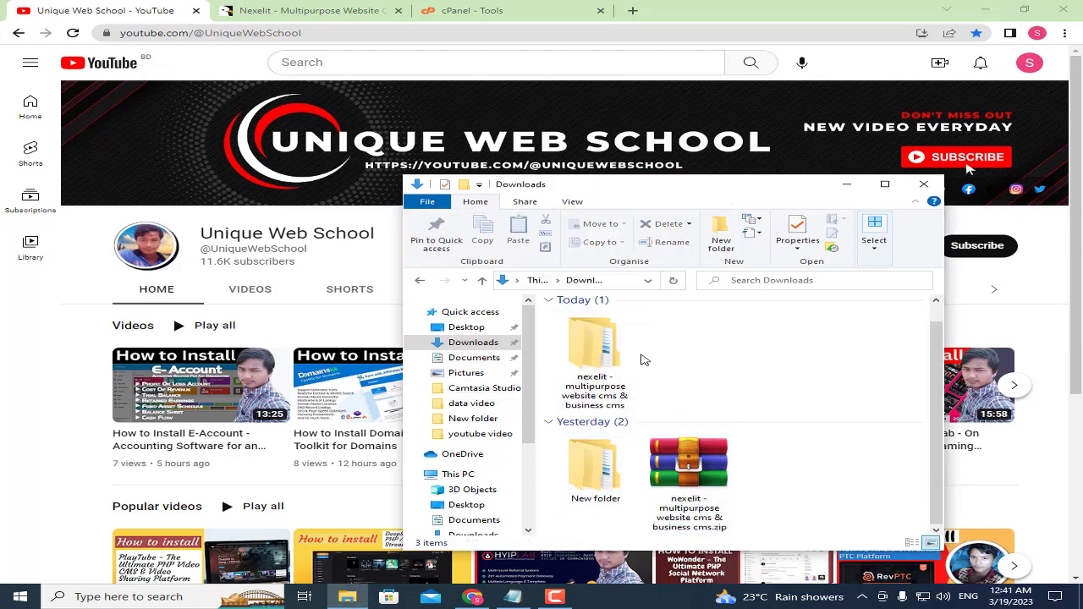
- Look through the extracted Nexelit package's documentation and update-file folders, finishing in the installable_file folder
{"action": "double_click", "coordinate": [620, 356]}
{"action": "double_click", "coordinate": [627, 326]}
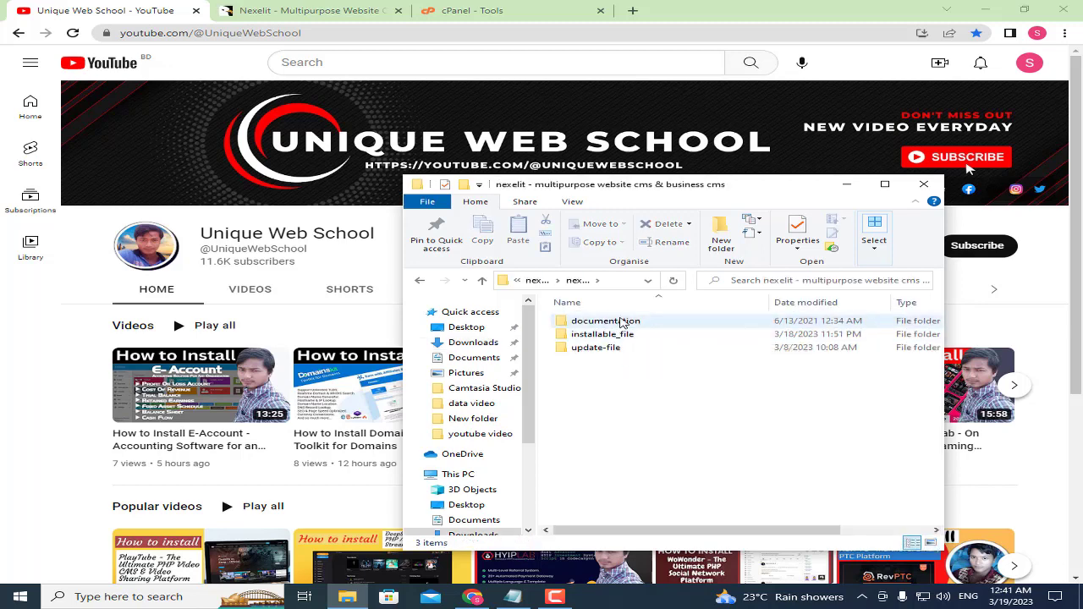
{"action": "double_click", "coordinate": [622, 322]}
{"action": "left_click", "coordinate": [419, 280]}
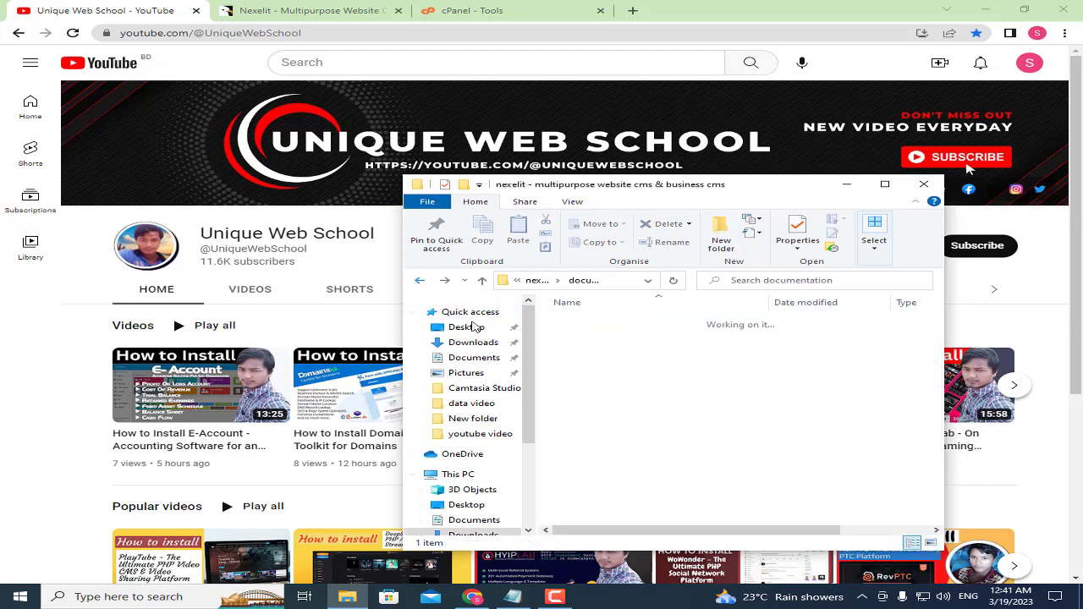
{"action": "double_click", "coordinate": [611, 336]}
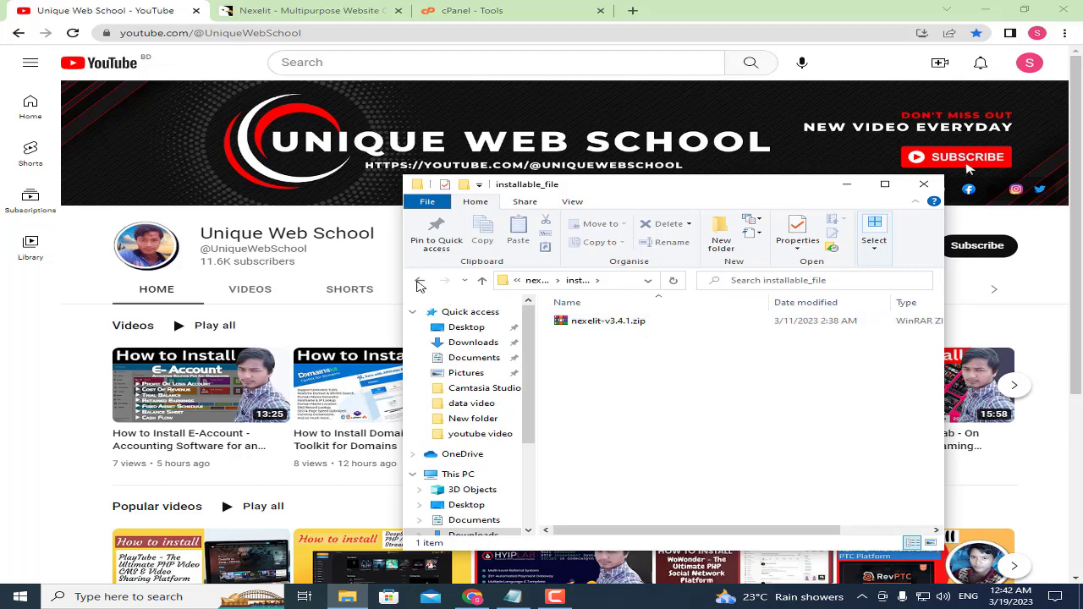
{"action": "key", "text": "alt+Left"}
{"action": "left_click", "coordinate": [595, 349]}
{"action": "double_click", "coordinate": [596, 354]}
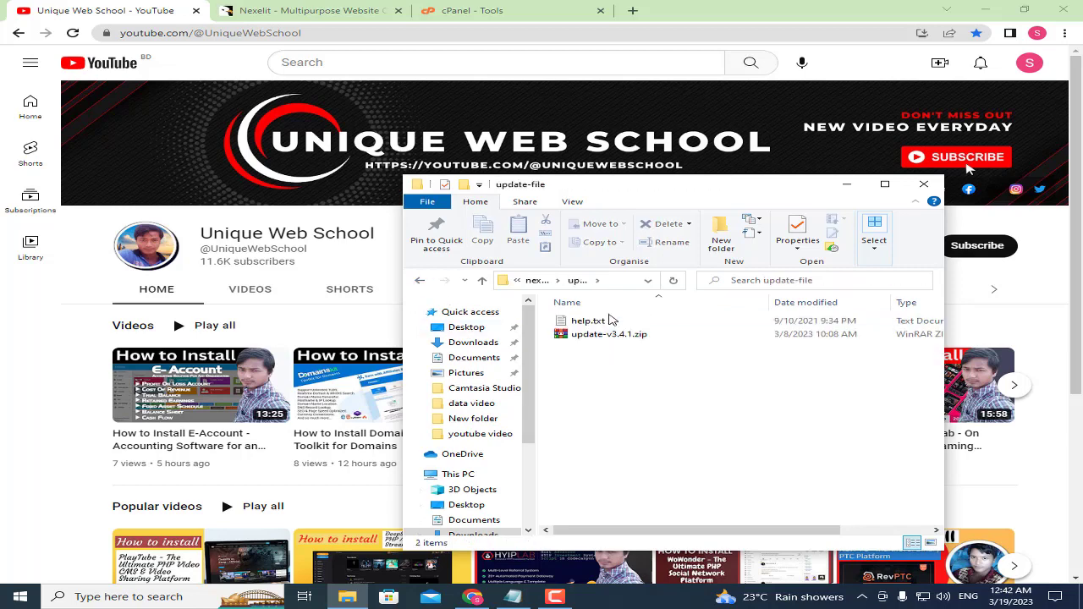
{"action": "left_click", "coordinate": [421, 280]}
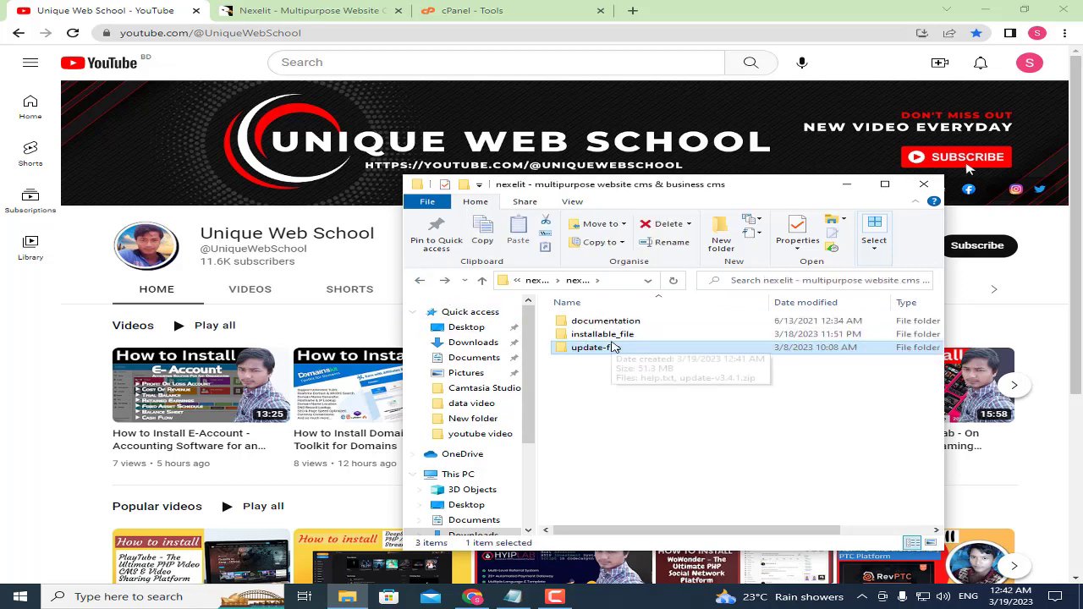
{"action": "left_click", "coordinate": [617, 338]}
{"action": "double_click", "coordinate": [621, 338]}
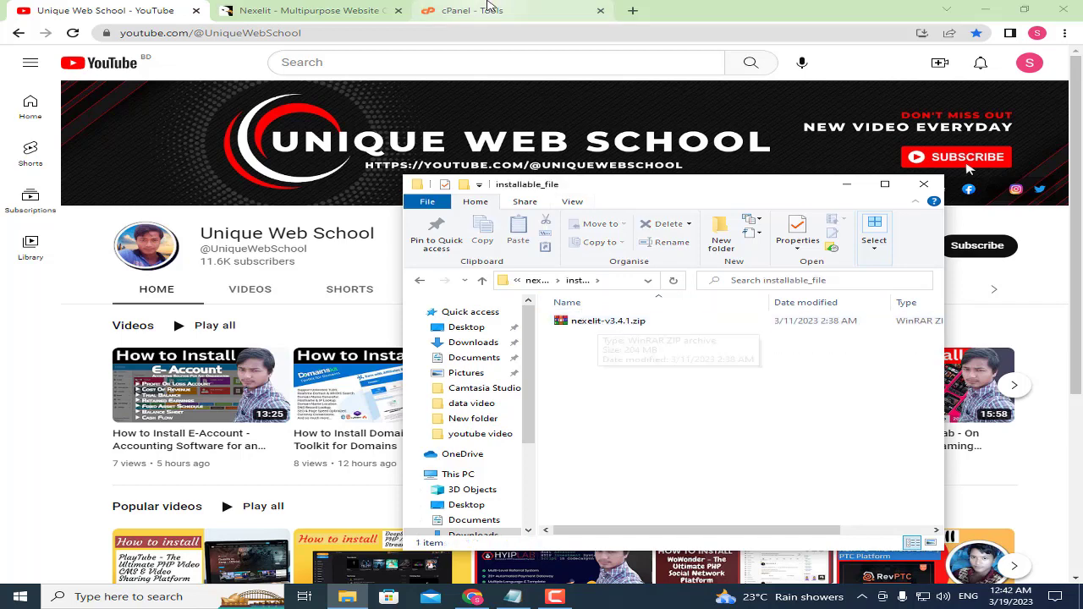
- Switch to cPanel and open its File Manager
{"action": "left_click", "coordinate": [491, 8]}
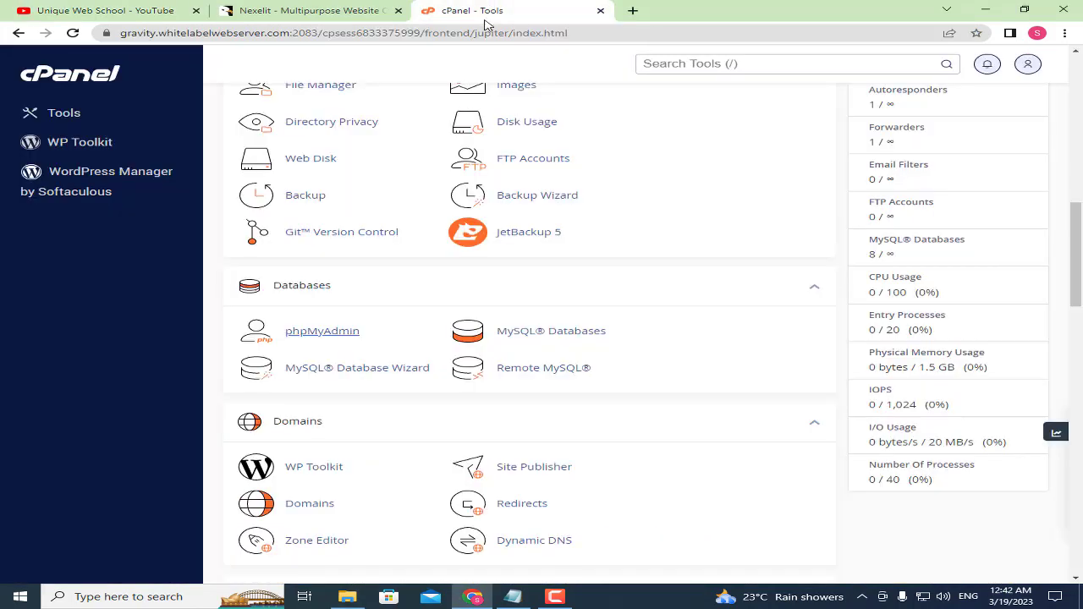
{"action": "scroll", "coordinate": [474, 127], "scroll_direction": "up", "scroll_amount": 10}
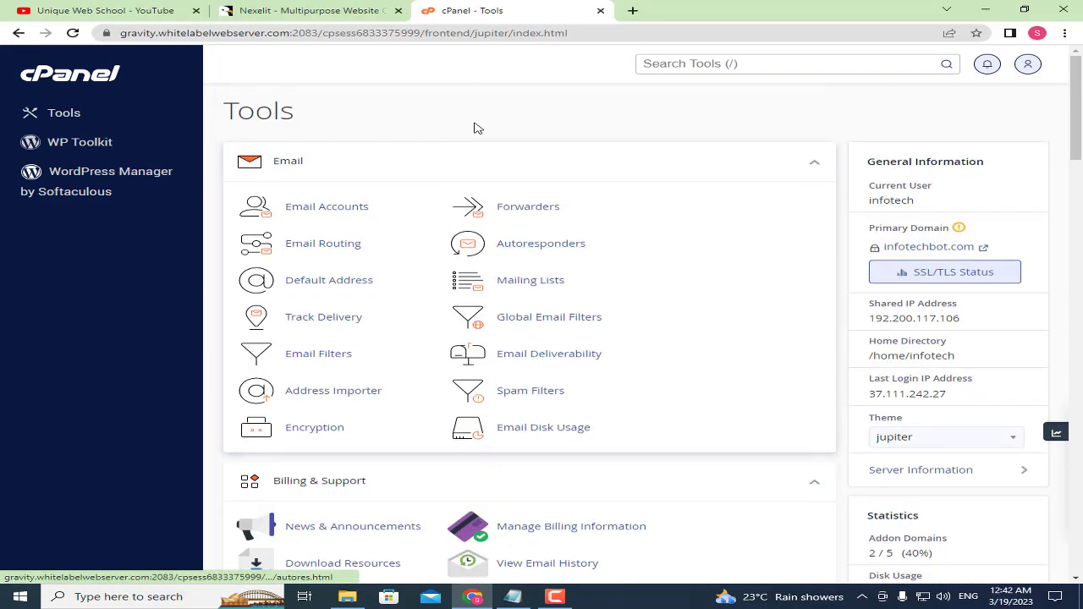
{"action": "scroll", "coordinate": [474, 127], "scroll_direction": "down", "scroll_amount": 7}
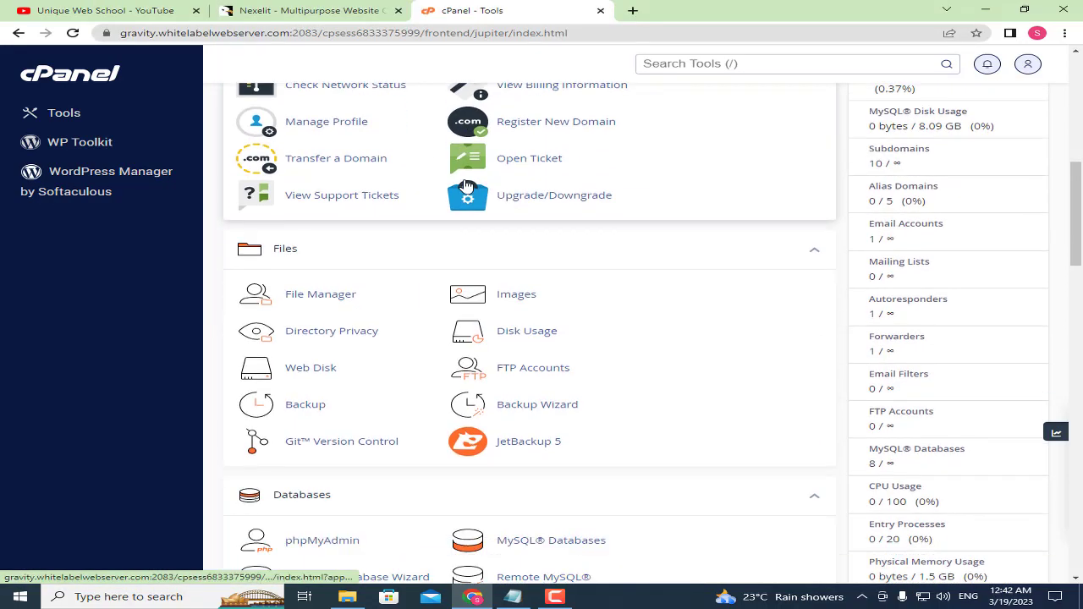
{"action": "left_click", "coordinate": [320, 275]}
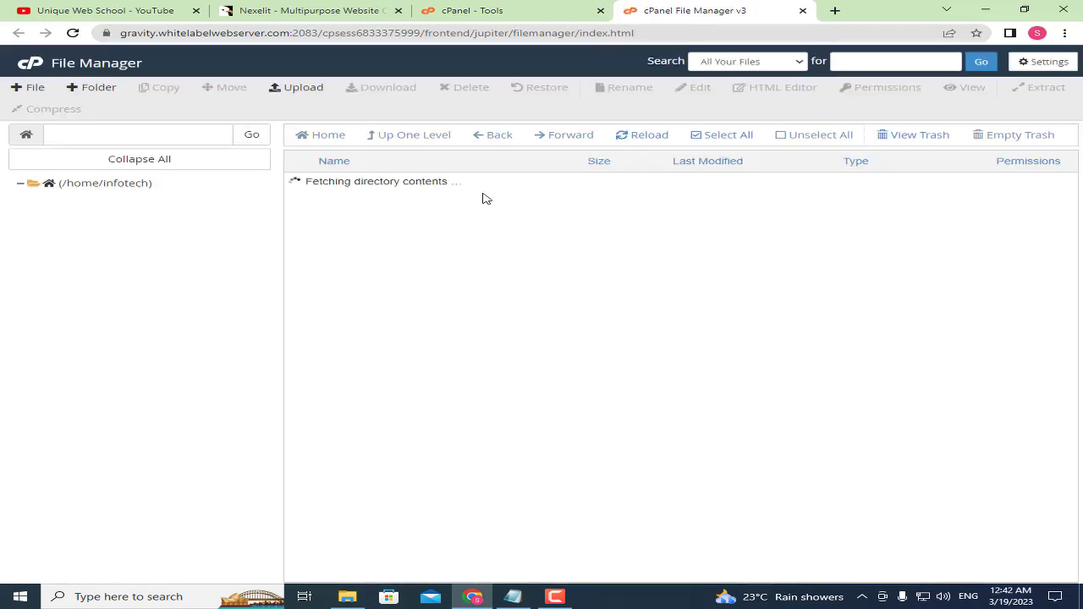
- Open the facekep.com directory in the home folder and bring up its file upload page
{"action": "scroll", "coordinate": [93, 462], "scroll_direction": "down", "scroll_amount": 2}
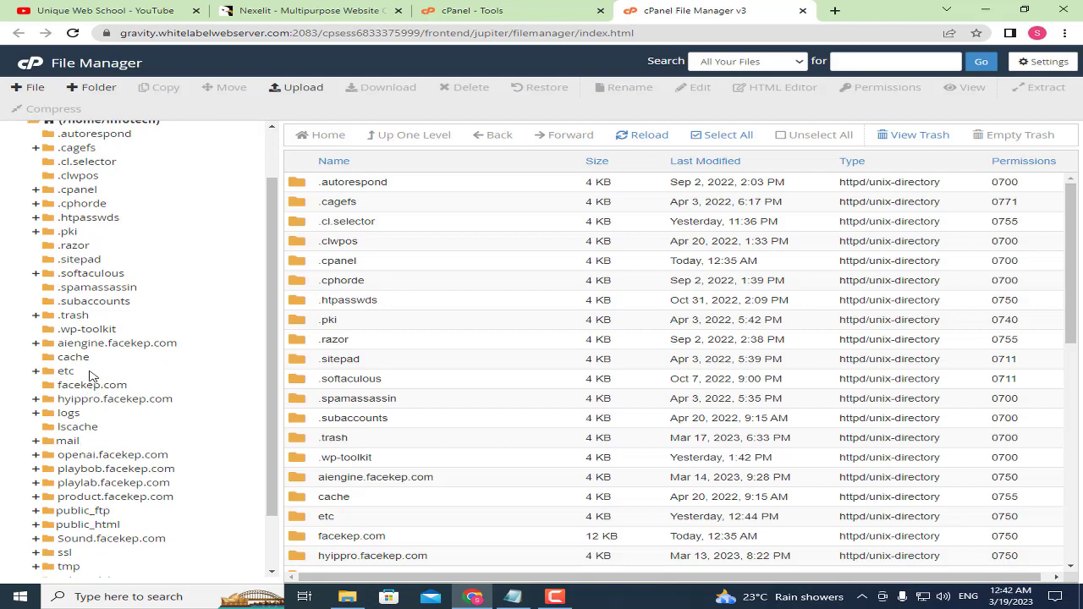
{"action": "scroll", "coordinate": [94, 360], "scroll_direction": "up", "scroll_amount": 1}
{"action": "scroll", "coordinate": [106, 525], "scroll_direction": "down", "scroll_amount": 2}
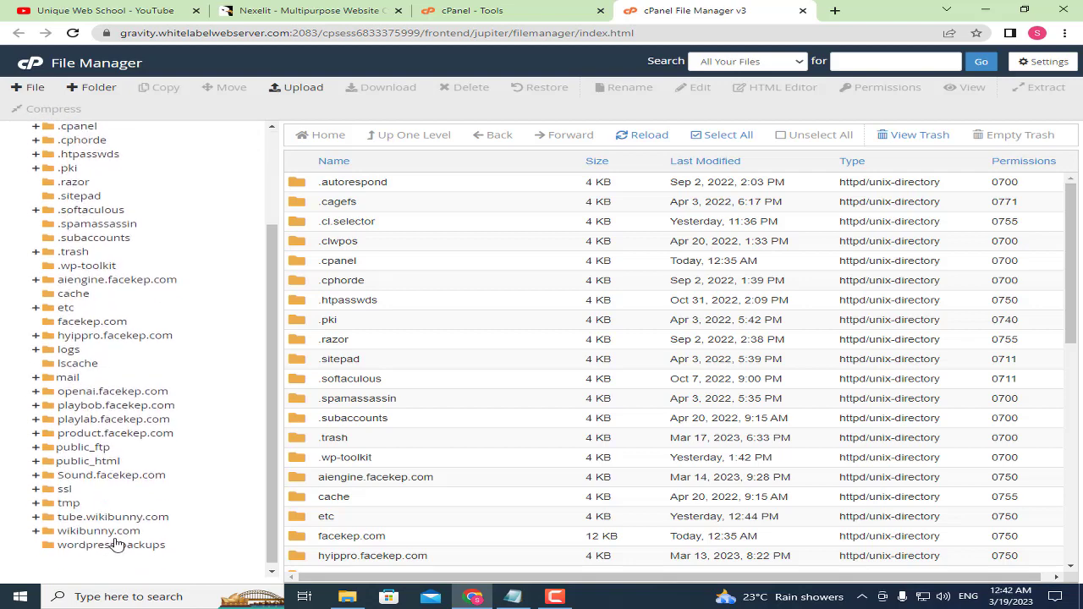
{"action": "scroll", "coordinate": [148, 437], "scroll_direction": "up", "scroll_amount": 4}
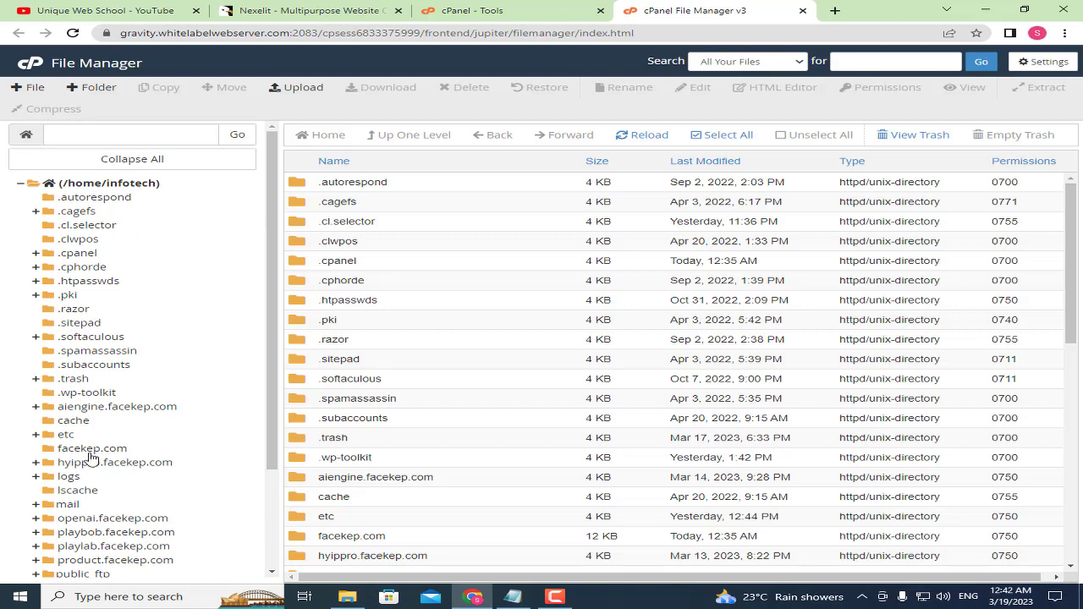
{"action": "left_click", "coordinate": [102, 450]}
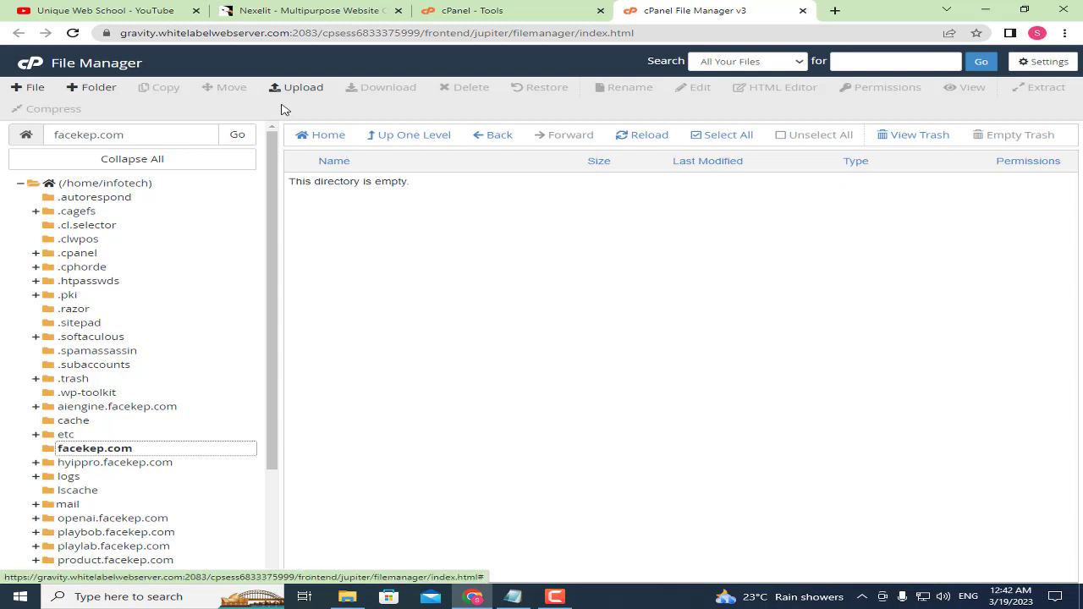
{"action": "left_click", "coordinate": [305, 89]}
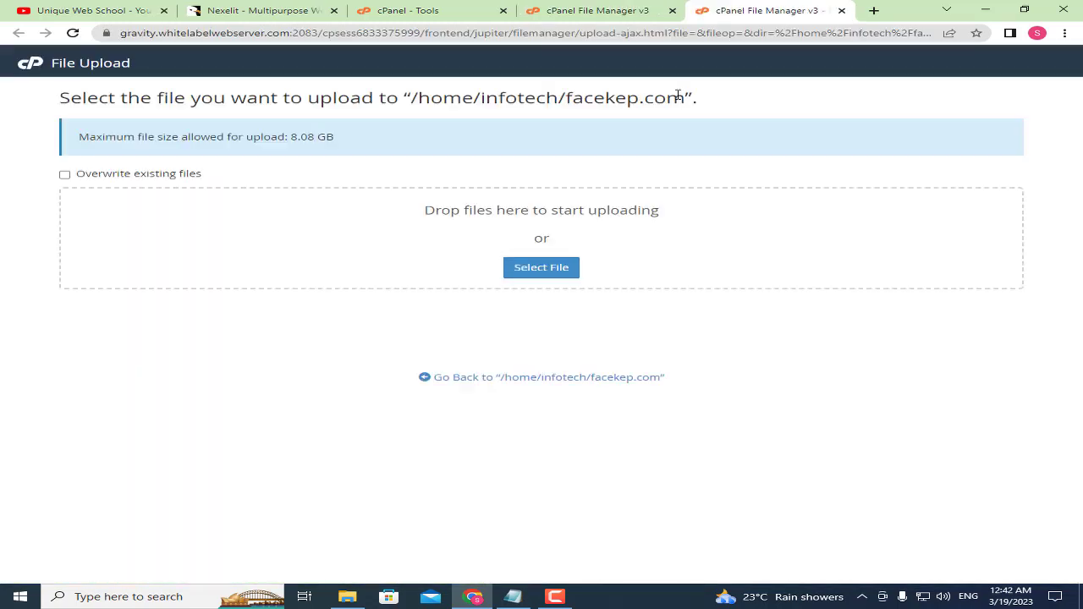
- Upload nexelit-v3.4.1.zip from the extracted Nexelit package's installable_file folder in Downloads to the facekep.com directory
{"action": "left_click", "coordinate": [557, 269]}
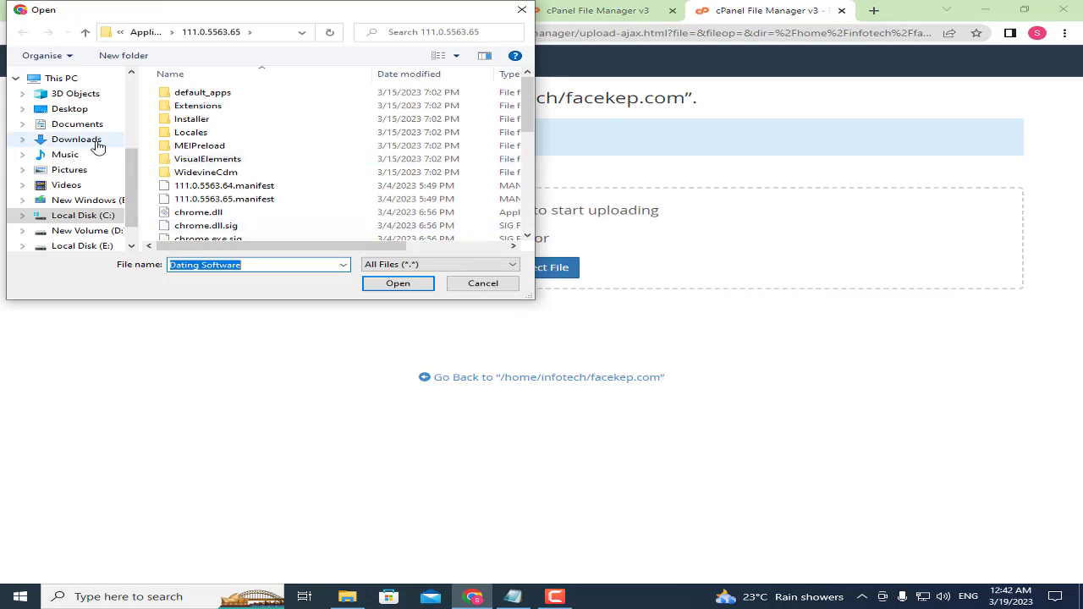
{"action": "left_click", "coordinate": [97, 145]}
{"action": "double_click", "coordinate": [190, 151]}
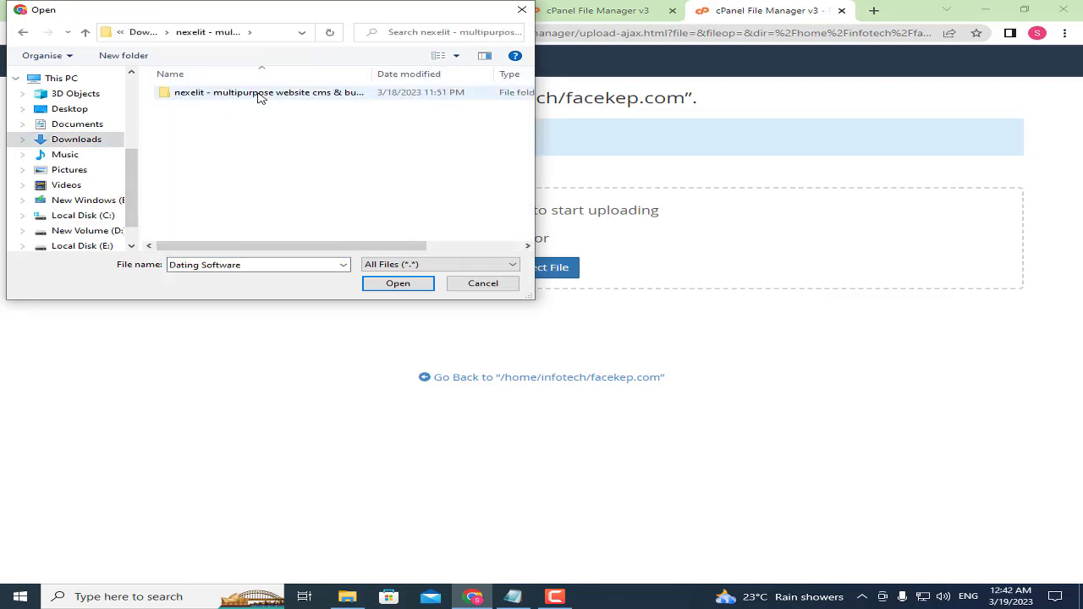
{"action": "double_click", "coordinate": [260, 97]}
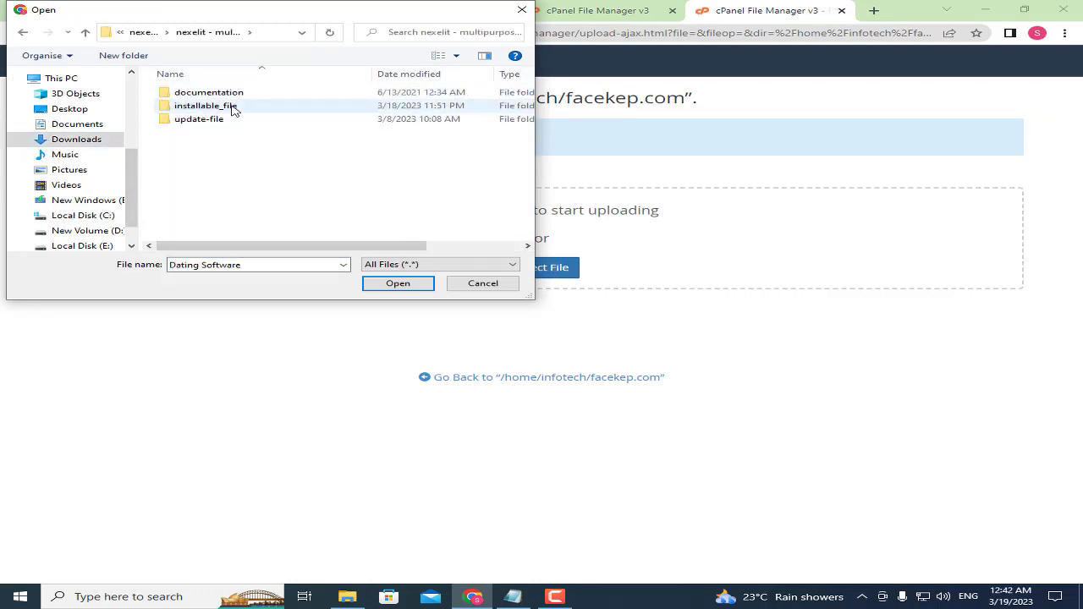
{"action": "double_click", "coordinate": [233, 110]}
{"action": "left_click", "coordinate": [236, 94]}
{"action": "left_click", "coordinate": [410, 286]}
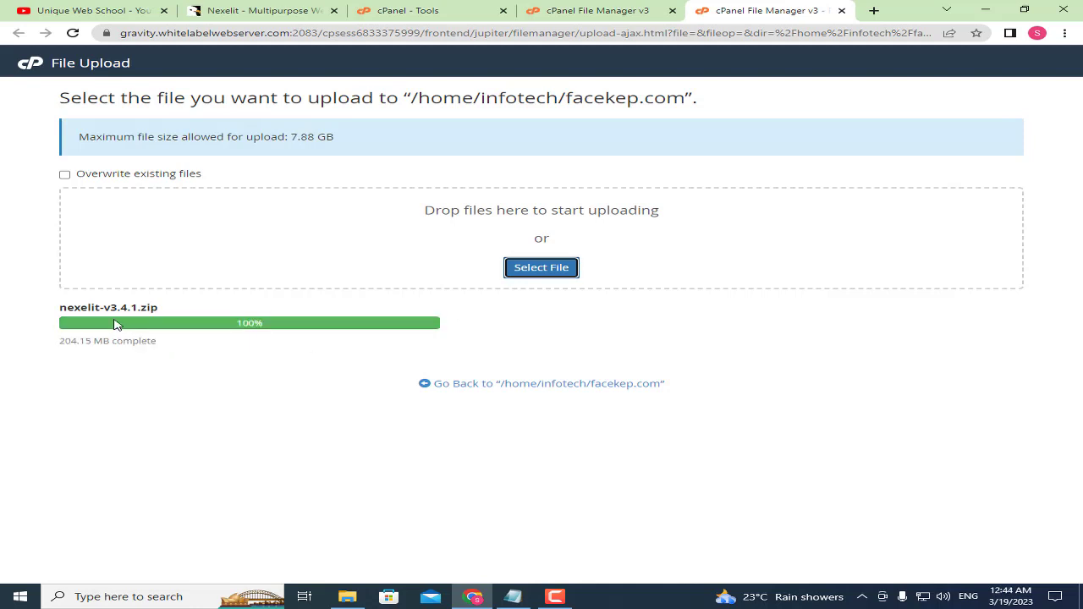
- Return to the facekep.com directory and extract nexelit-v3.4.1.zip into /facekep.com, closing the extraction results
{"action": "left_click", "coordinate": [550, 385]}
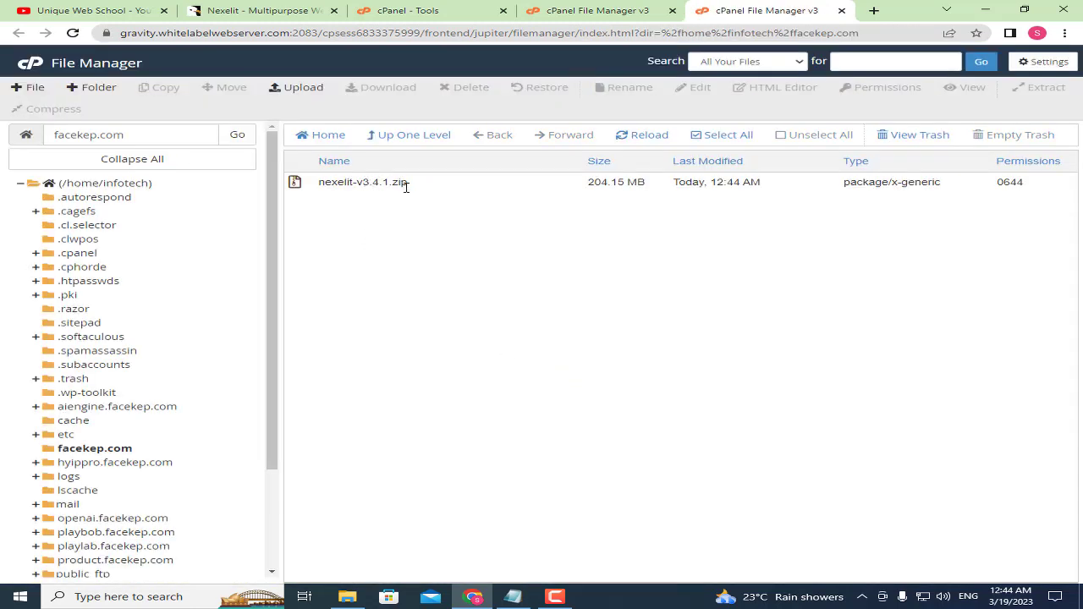
{"action": "right_click", "coordinate": [336, 182]}
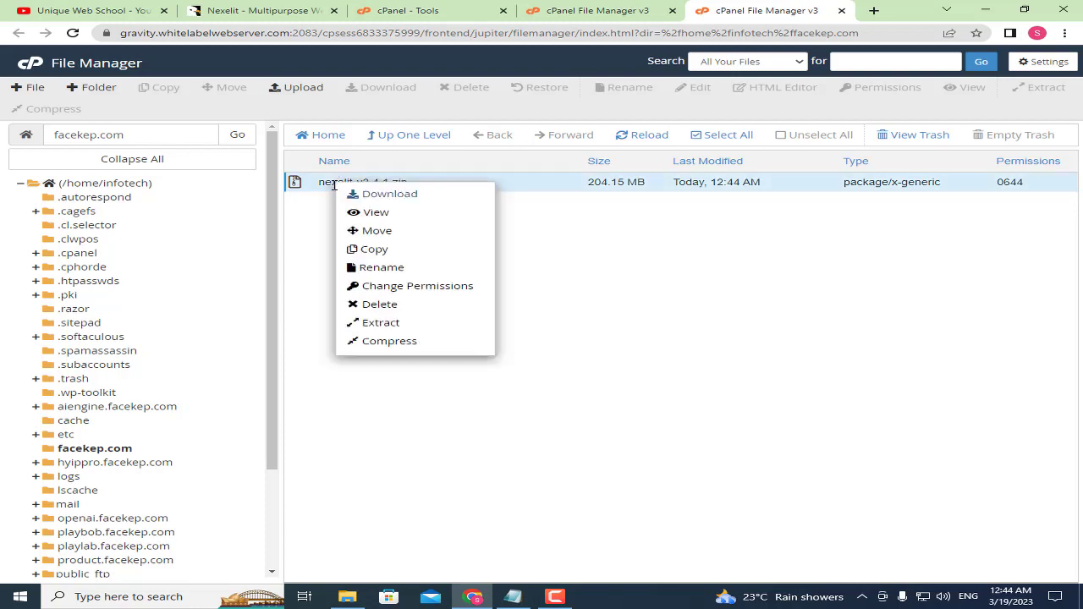
{"action": "left_click", "coordinate": [398, 324]}
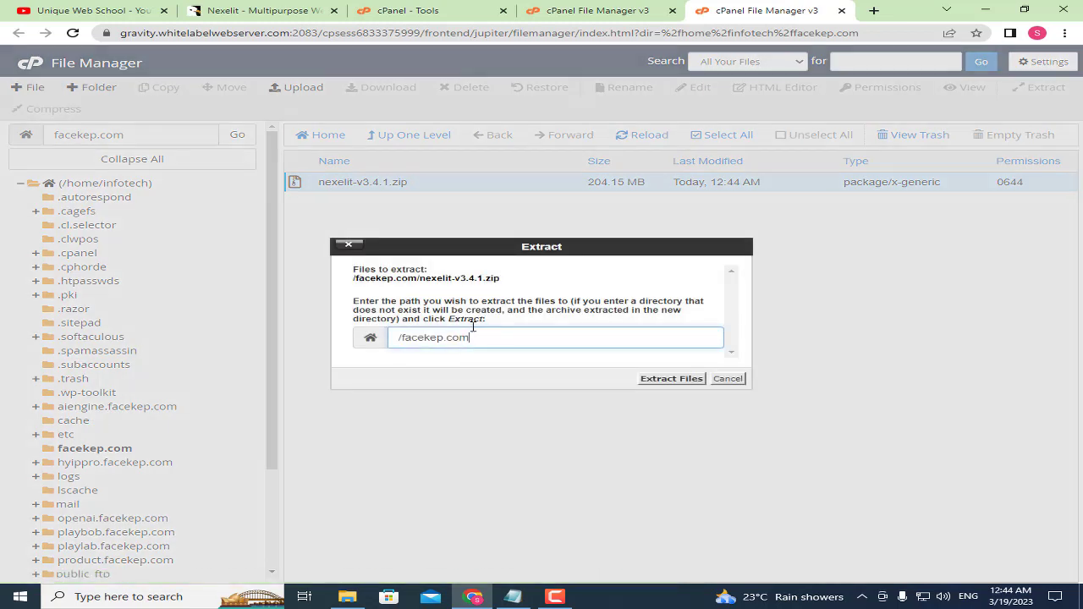
{"action": "left_click", "coordinate": [650, 380]}
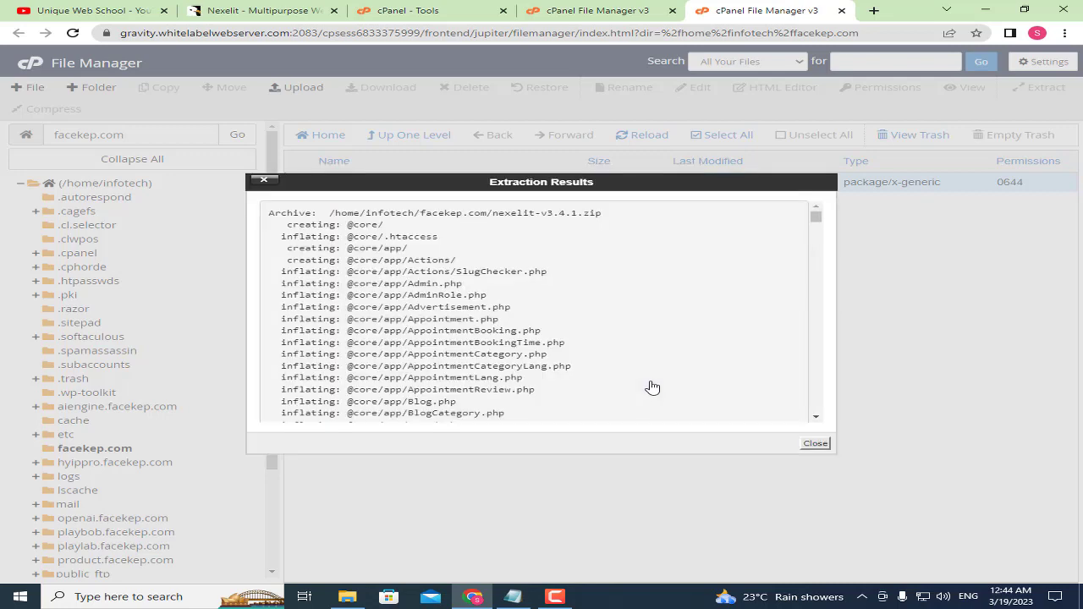
{"action": "left_click", "coordinate": [812, 444]}
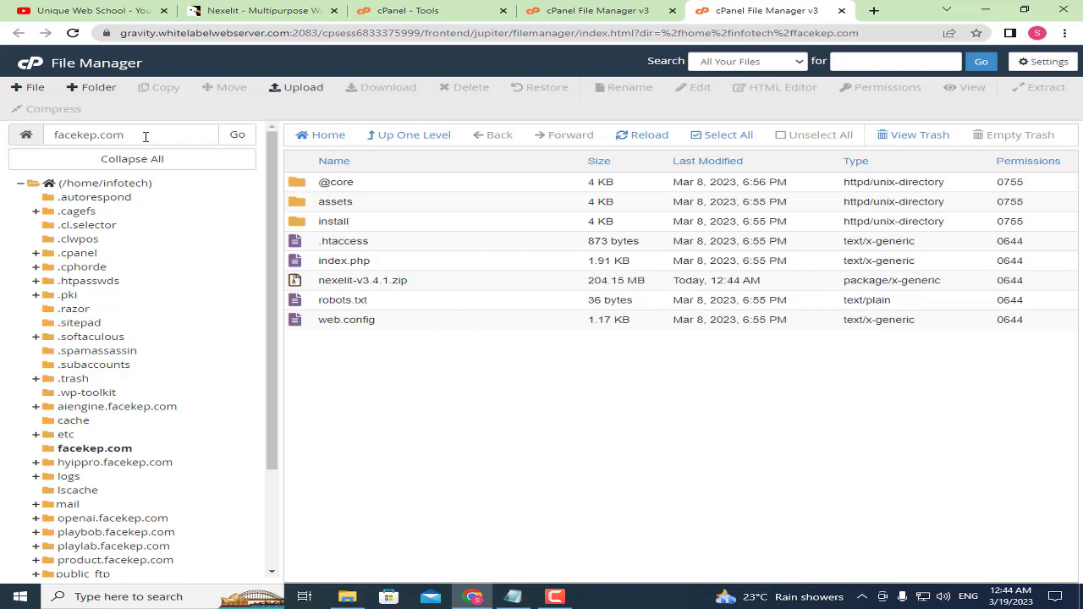
{"action": "double_click", "coordinate": [87, 135]}
{"action": "right_click", "coordinate": [89, 136]}
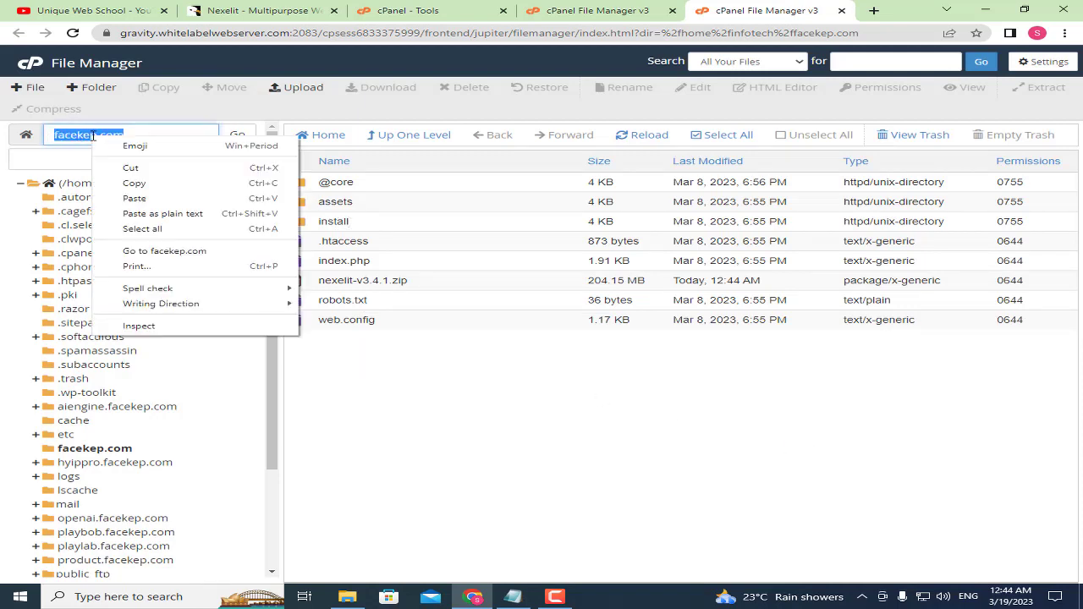
{"action": "left_click", "coordinate": [173, 252]}
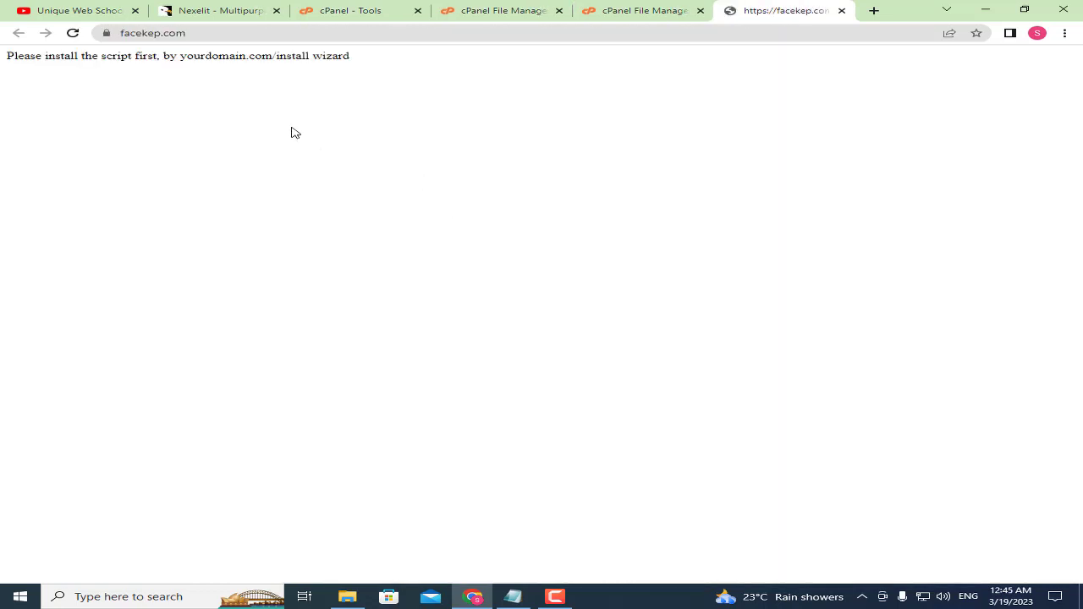
{"action": "left_click", "coordinate": [291, 32]}
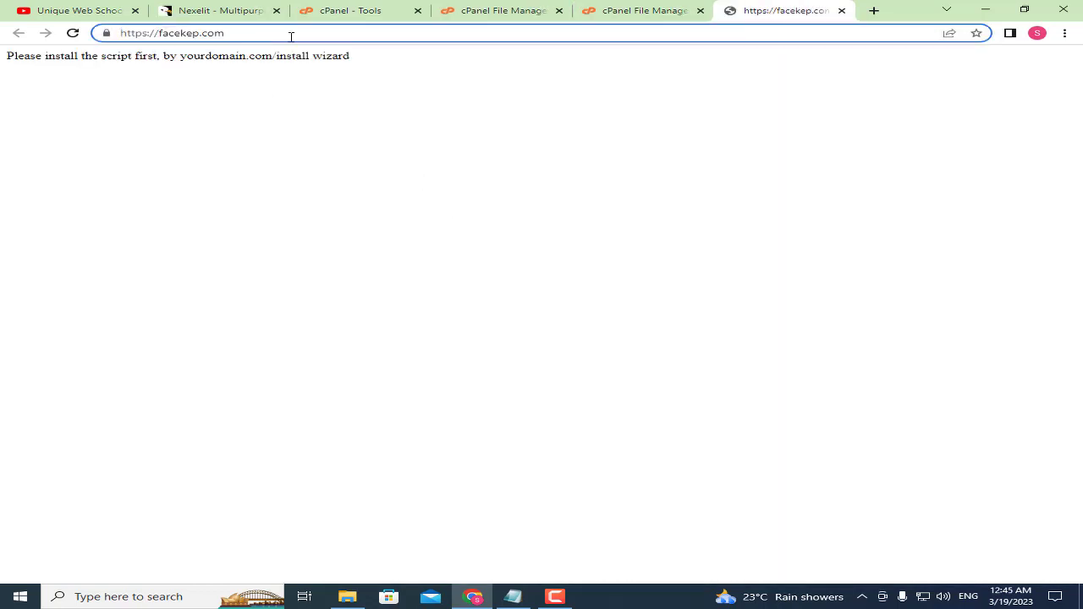
{"action": "type", "text": "."}
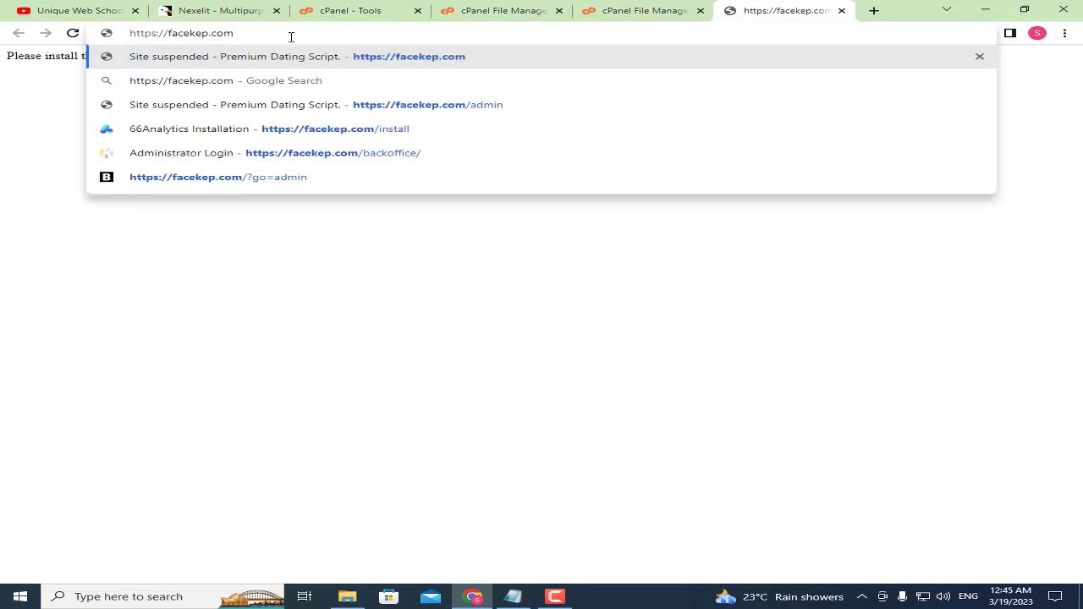
{"action": "type", "text": "/"}
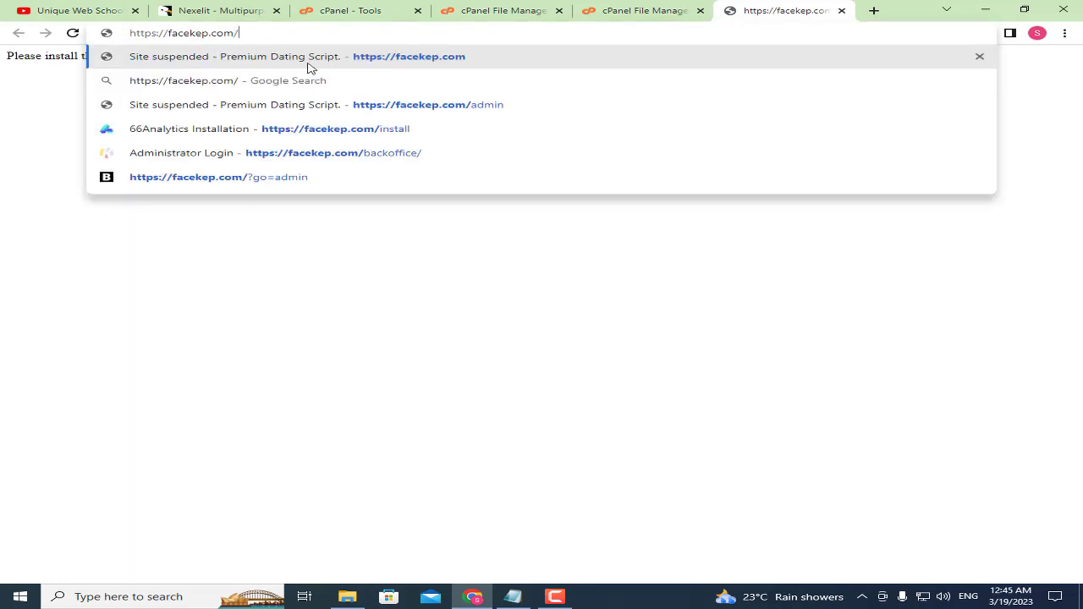
{"action": "left_click", "coordinate": [341, 130]}
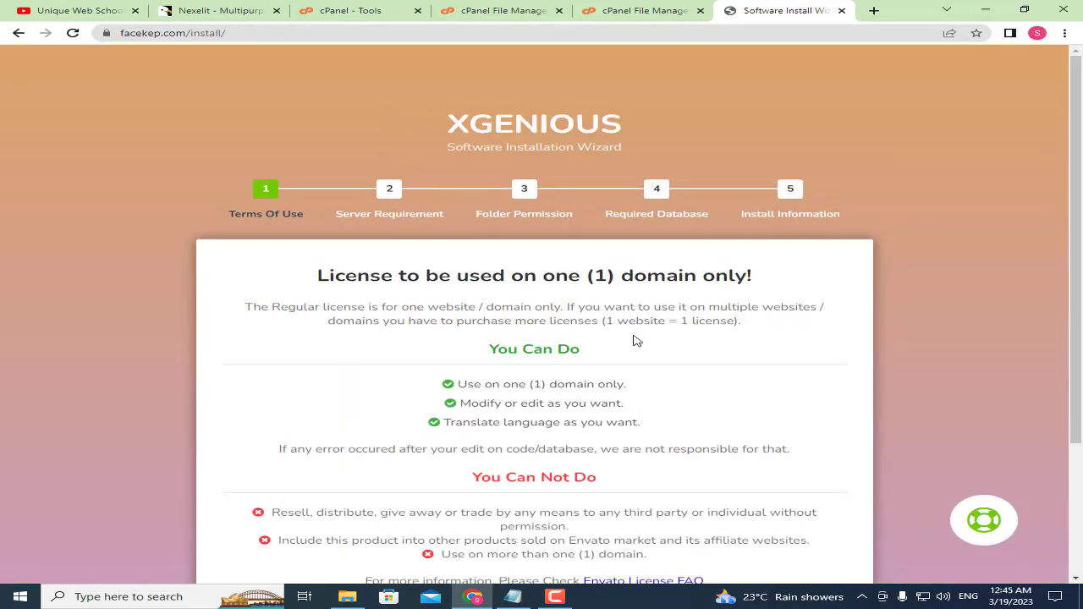
- Read through the one-domain license terms of use in the installation wizard and proceed to the server requirements
{"action": "left_click_drag", "start_coordinate": [335, 271], "coordinate": [526, 272]}
{"action": "left_click", "coordinate": [686, 273]}
{"action": "left_click_drag", "start_coordinate": [478, 362], "coordinate": [663, 357]}
{"action": "left_click", "coordinate": [667, 357]}
{"action": "left_click_drag", "start_coordinate": [566, 277], "coordinate": [668, 275]}
{"action": "left_click", "coordinate": [671, 275]}
{"action": "scroll", "coordinate": [584, 298], "scroll_direction": "down", "scroll_amount": 3}
{"action": "left_click", "coordinate": [506, 450]}
{"action": "double_click", "coordinate": [509, 454]}
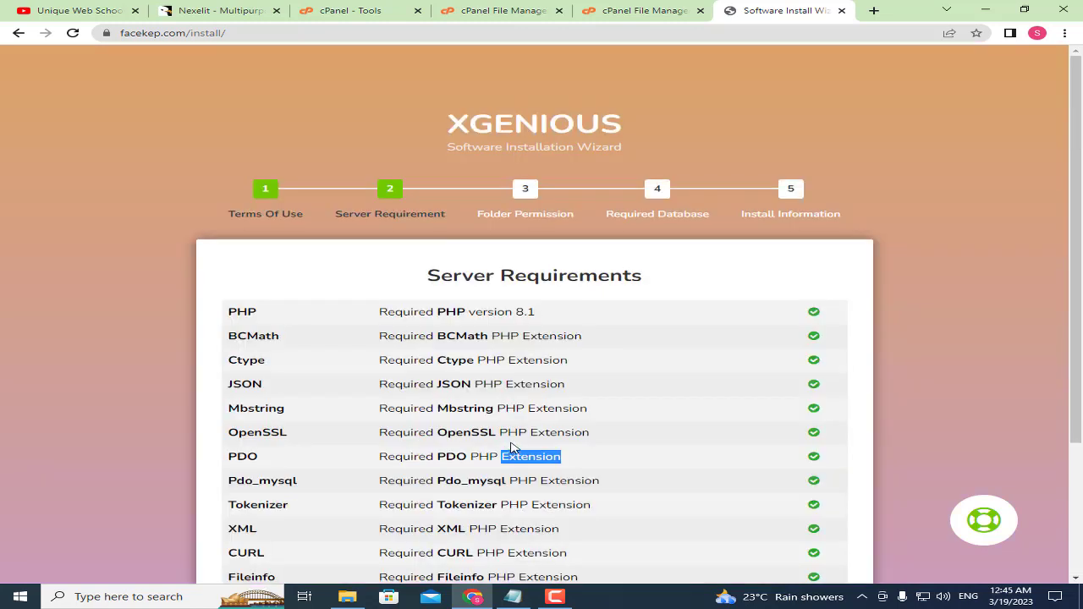
- Check the required PHP version and extensions in the server requirements list and continue to the folder permissions
{"action": "double_click", "coordinate": [523, 360]}
{"action": "left_click", "coordinate": [444, 286]}
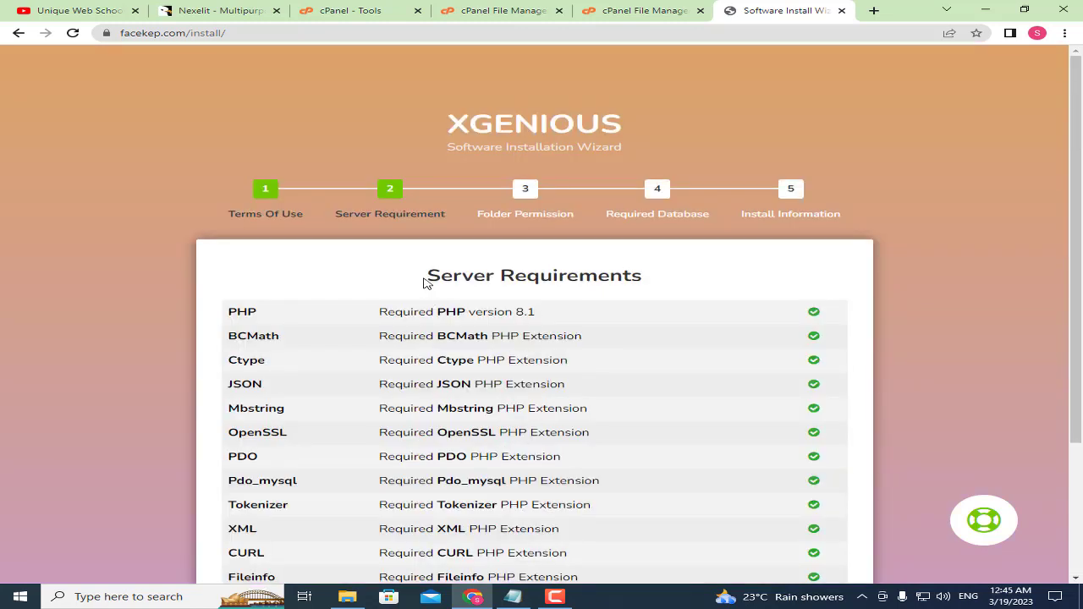
{"action": "left_click_drag", "start_coordinate": [426, 284], "coordinate": [629, 279]}
{"action": "left_click", "coordinate": [460, 308]}
{"action": "left_click_drag", "start_coordinate": [411, 312], "coordinate": [561, 310]}
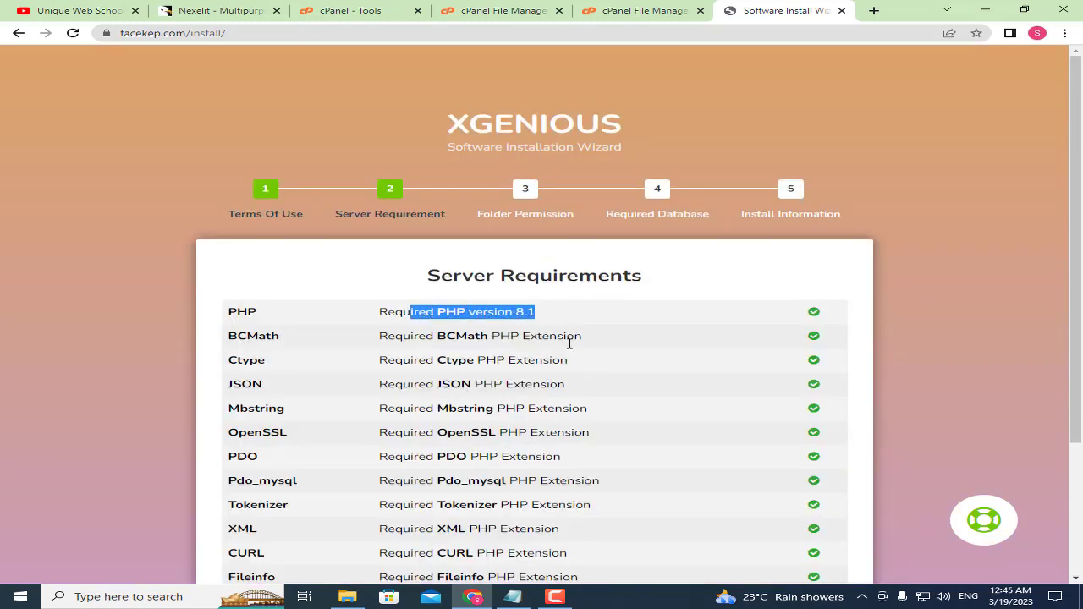
{"action": "scroll", "coordinate": [569, 342], "scroll_direction": "down", "scroll_amount": 3}
{"action": "left_click", "coordinate": [708, 286]}
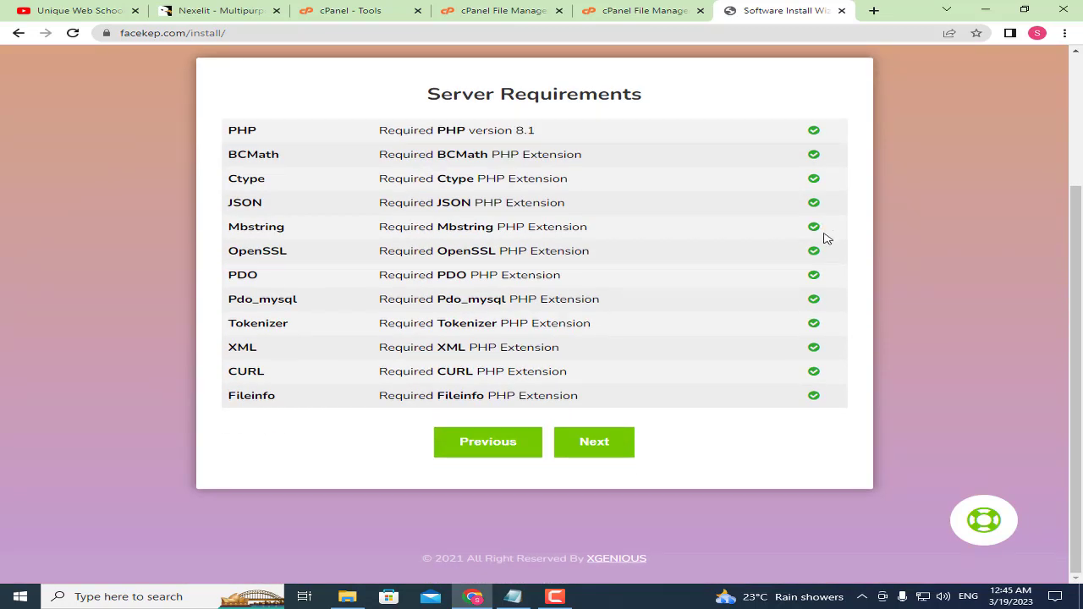
{"action": "left_click", "coordinate": [624, 445]}
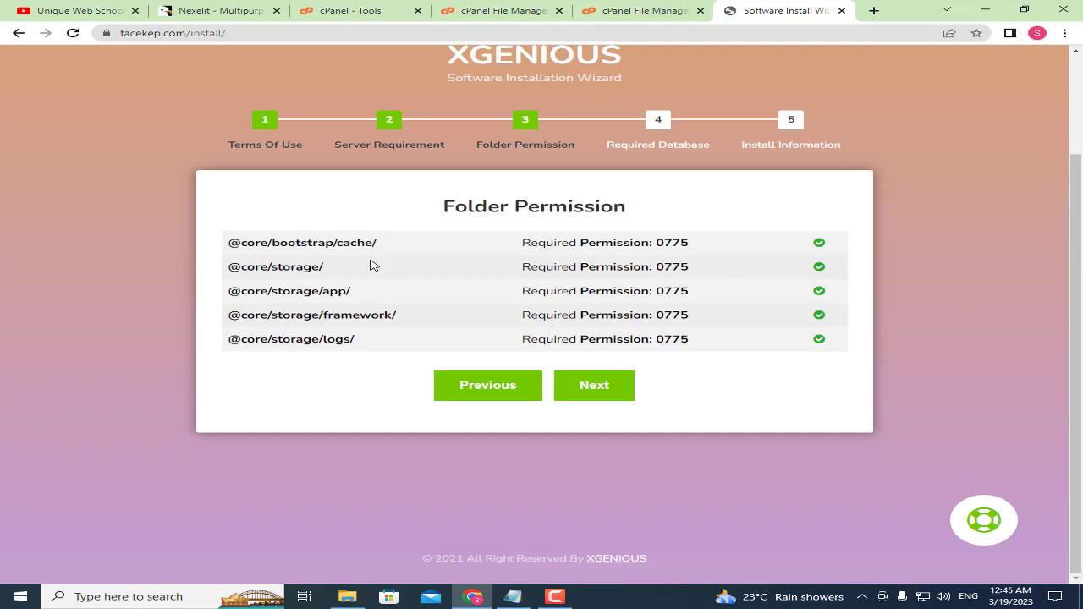
- Review the folder permission and required database checks, continuing through both to the database and admin information form
{"action": "left_click_drag", "start_coordinate": [307, 243], "coordinate": [650, 261]}
{"action": "left_click", "coordinate": [650, 261]}
{"action": "left_click", "coordinate": [627, 385]}
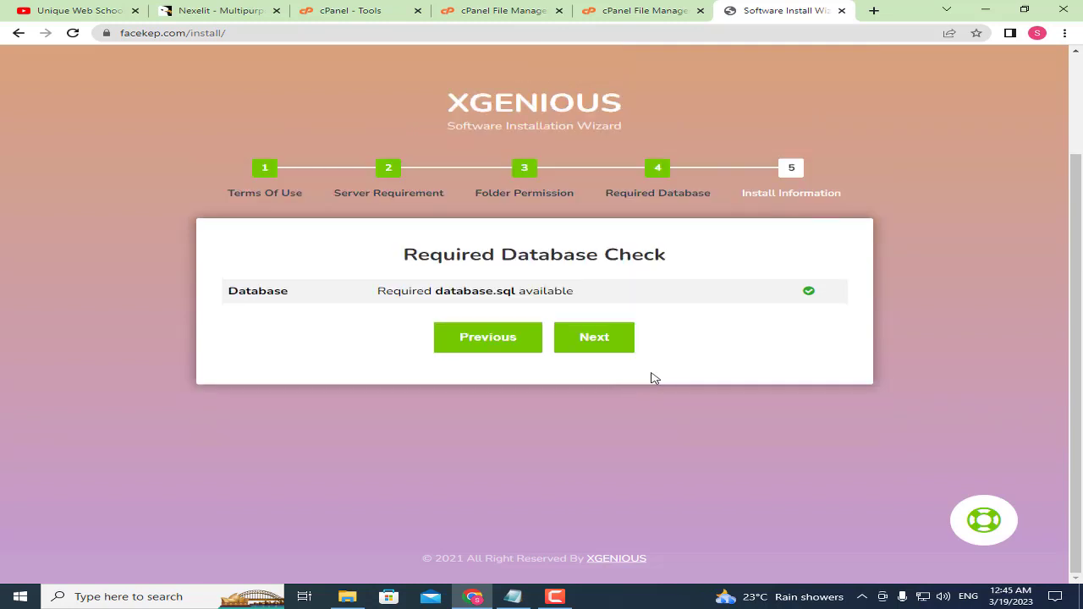
{"action": "left_click_drag", "start_coordinate": [437, 290], "coordinate": [669, 326]}
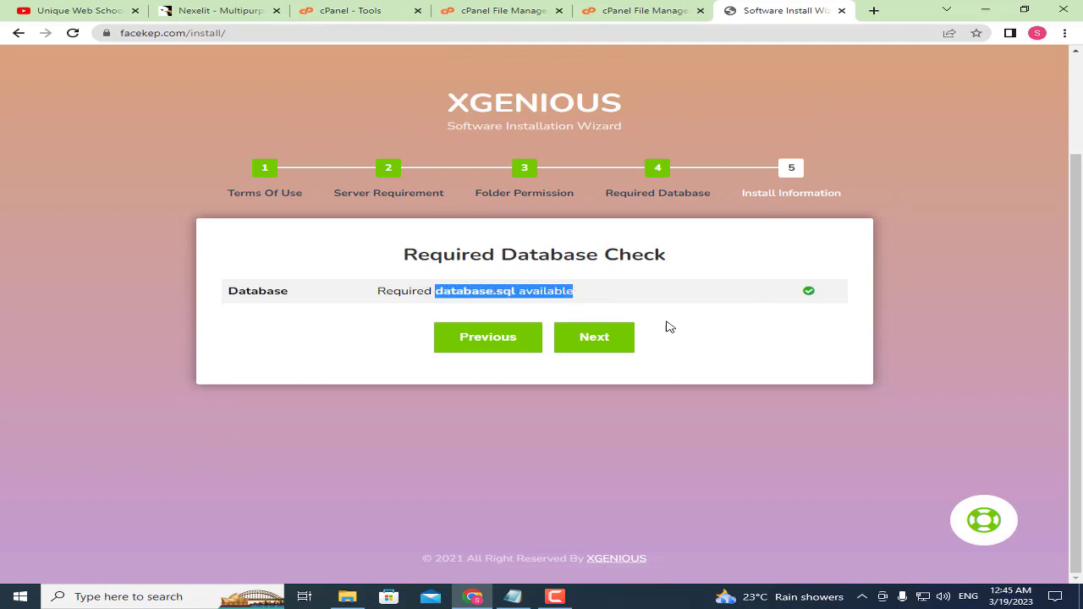
{"action": "left_click", "coordinate": [618, 341]}
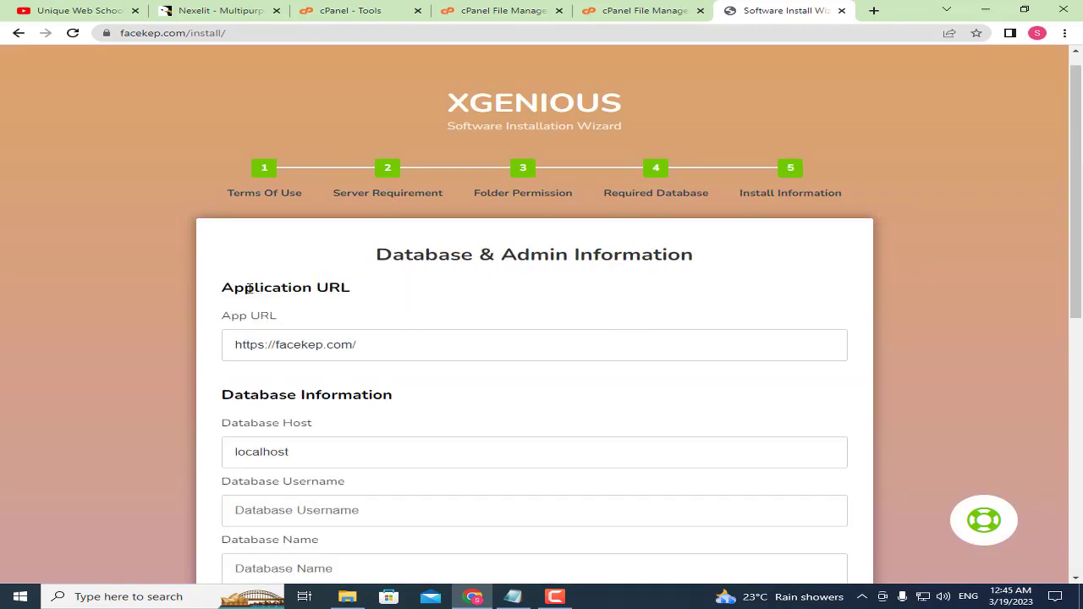
- Examine the install form's application URL, database host, username, name and password fields, and the admin login fields
{"action": "mouse_move", "coordinate": [228, 286]}
{"action": "left_mouse_down"}
{"action": "mouse_move", "coordinate": [387, 291]}
{"action": "mouse_move", "coordinate": [211, 292]}
{"action": "left_mouse_up"}
{"action": "scroll", "coordinate": [398, 296], "scroll_direction": "down", "scroll_amount": 1}
{"action": "scroll", "coordinate": [212, 292], "scroll_direction": "down", "scroll_amount": 2}
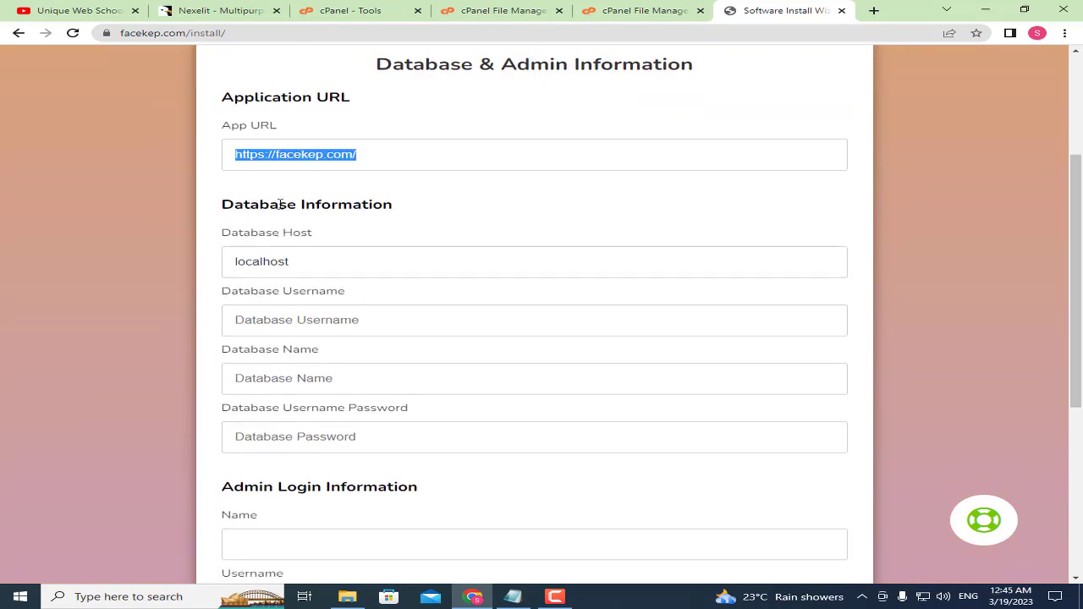
{"action": "left_click_drag", "start_coordinate": [218, 208], "coordinate": [440, 210]}
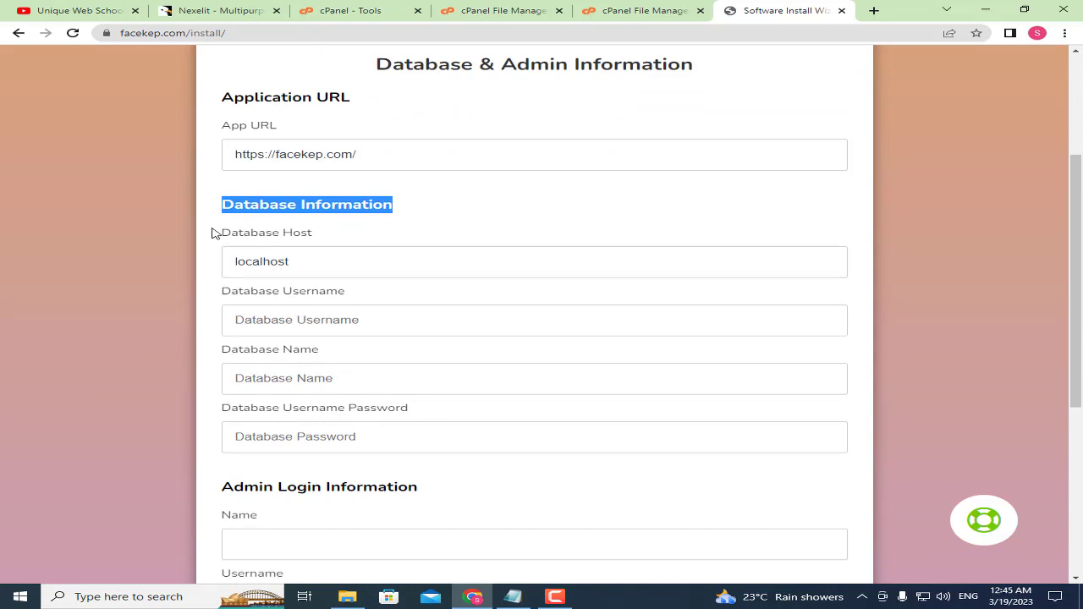
{"action": "left_click_drag", "start_coordinate": [250, 235], "coordinate": [357, 234]}
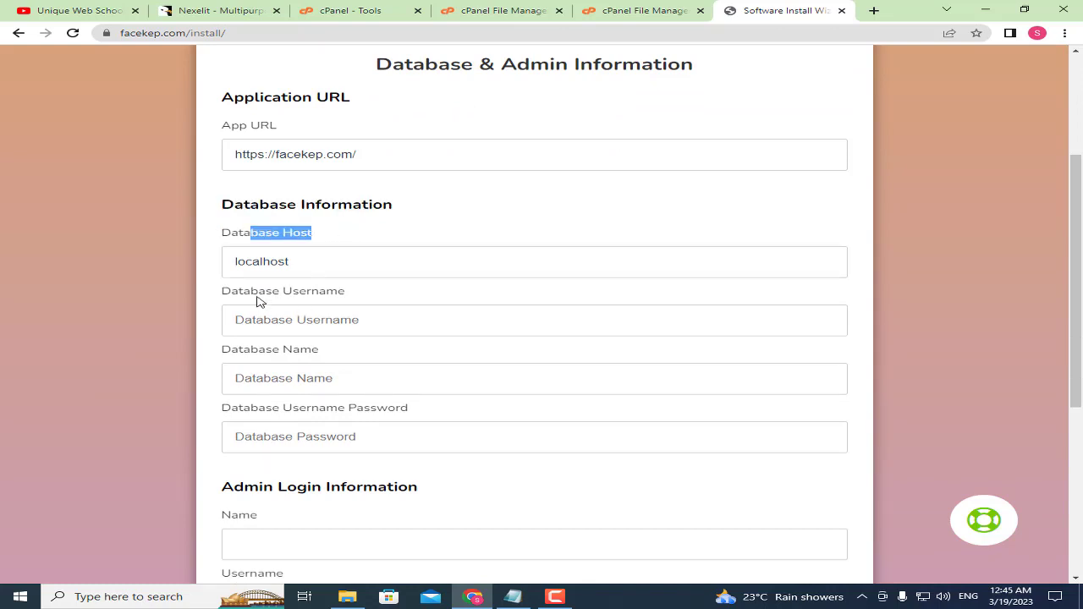
{"action": "left_click_drag", "start_coordinate": [250, 294], "coordinate": [322, 298]}
{"action": "left_click_drag", "start_coordinate": [283, 352], "coordinate": [354, 362]}
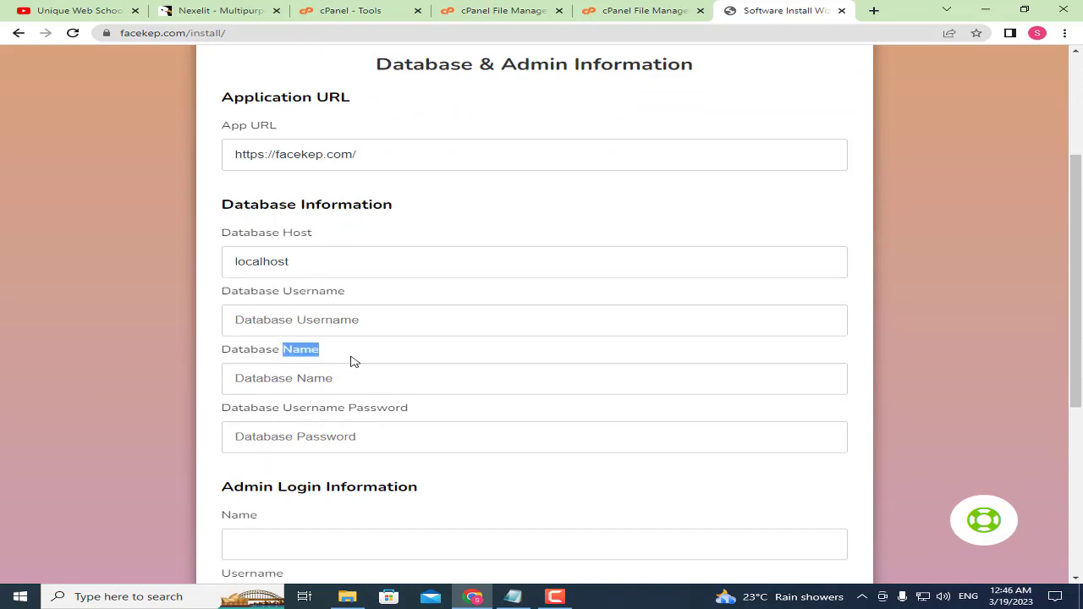
{"action": "left_click_drag", "start_coordinate": [283, 410], "coordinate": [373, 414]}
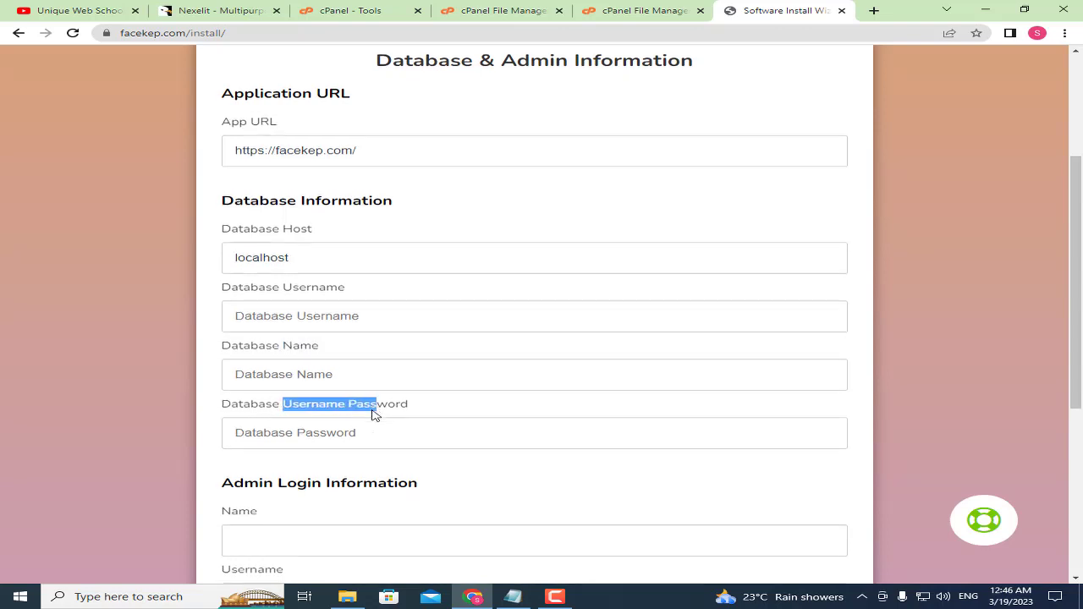
{"action": "scroll", "coordinate": [297, 359], "scroll_direction": "down", "scroll_amount": 4}
{"action": "scroll", "coordinate": [401, 293], "scroll_direction": "up", "scroll_amount": 2}
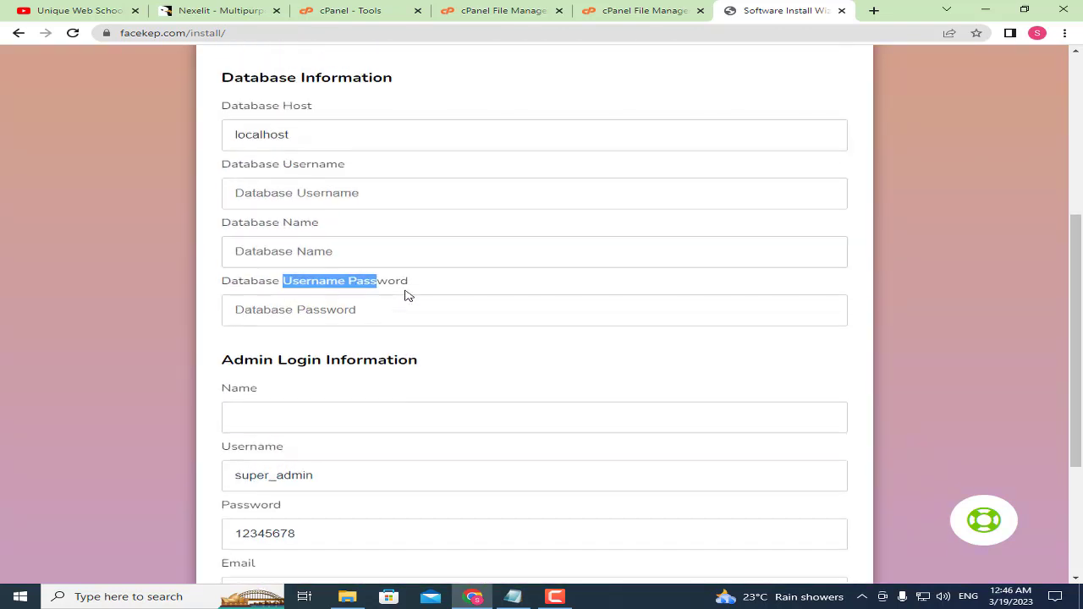
{"action": "scroll", "coordinate": [396, 260], "scroll_direction": "up", "scroll_amount": 1}
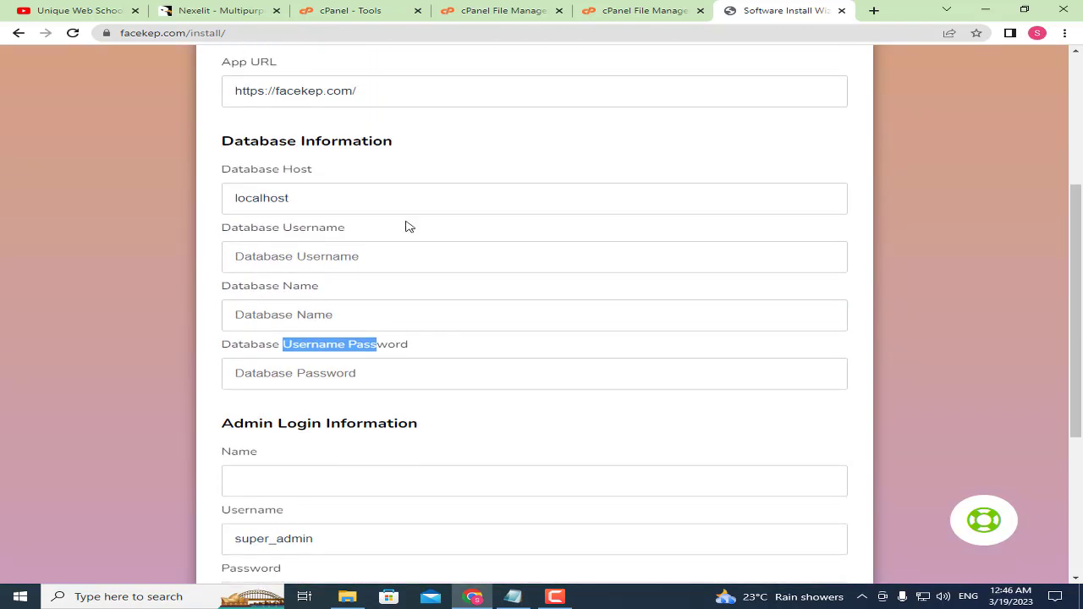
{"action": "left_click", "coordinate": [433, 169]}
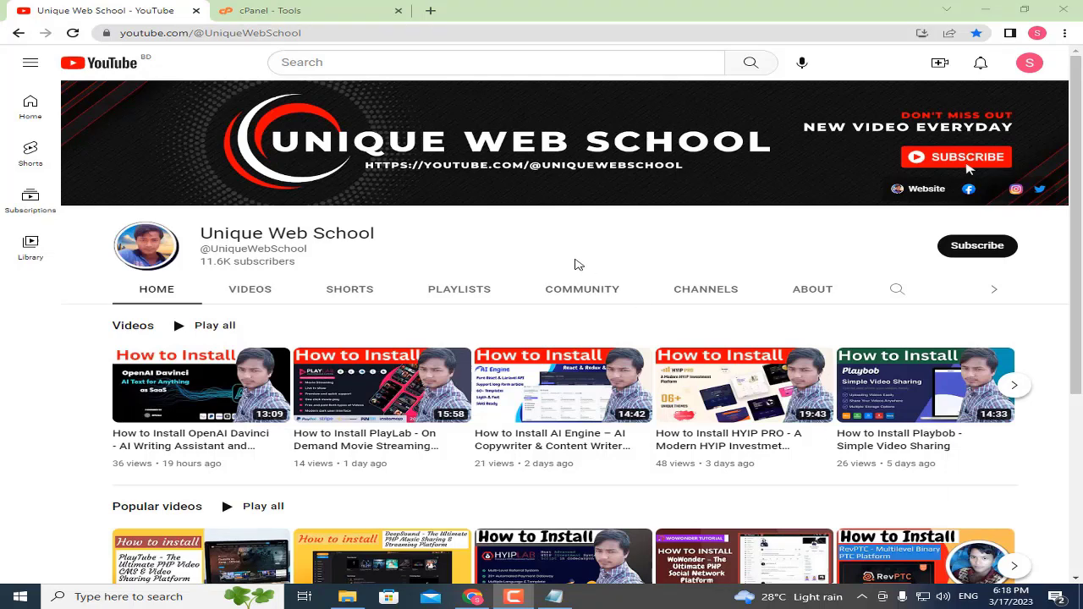
- Switch to cPanel and open MySQL Databases at the form for creating a new database
{"action": "left_click", "coordinate": [288, 8]}
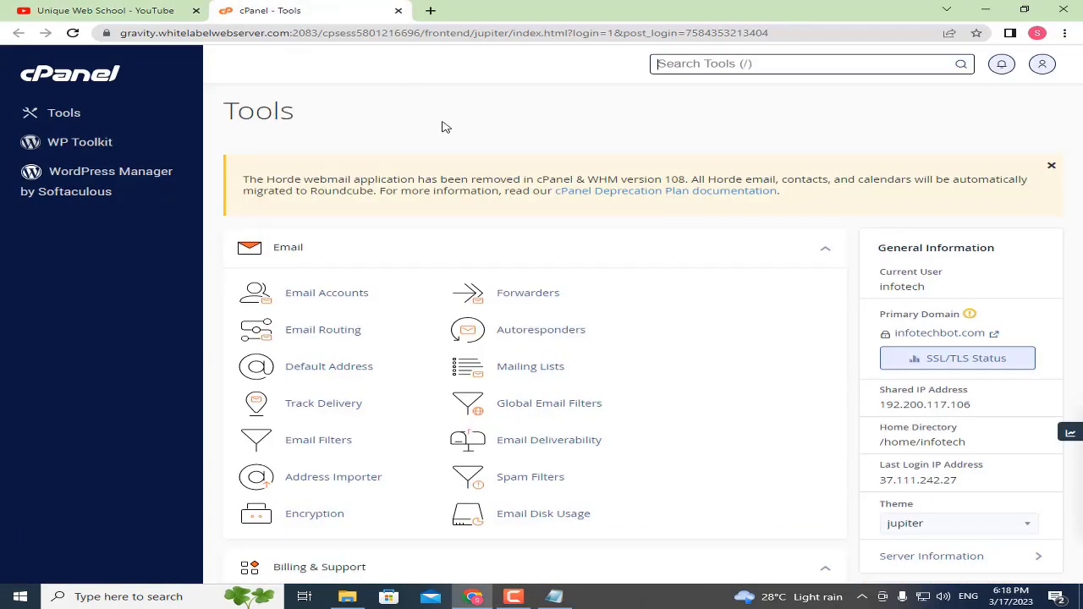
{"action": "scroll", "coordinate": [440, 131], "scroll_direction": "down", "scroll_amount": 5}
{"action": "scroll", "coordinate": [432, 149], "scroll_direction": "down", "scroll_amount": 5}
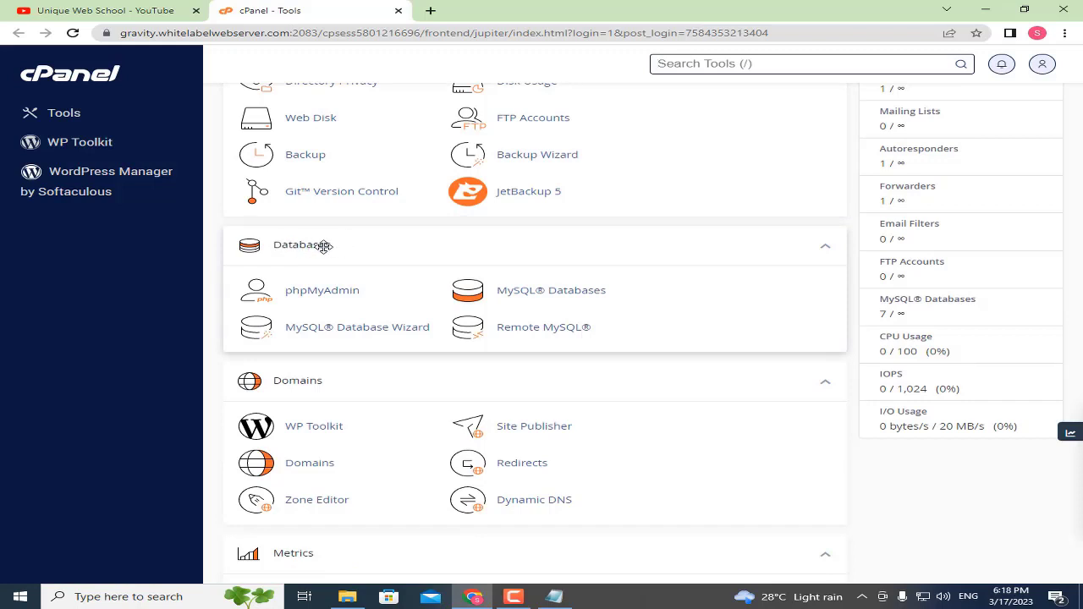
{"action": "left_click", "coordinate": [535, 303]}
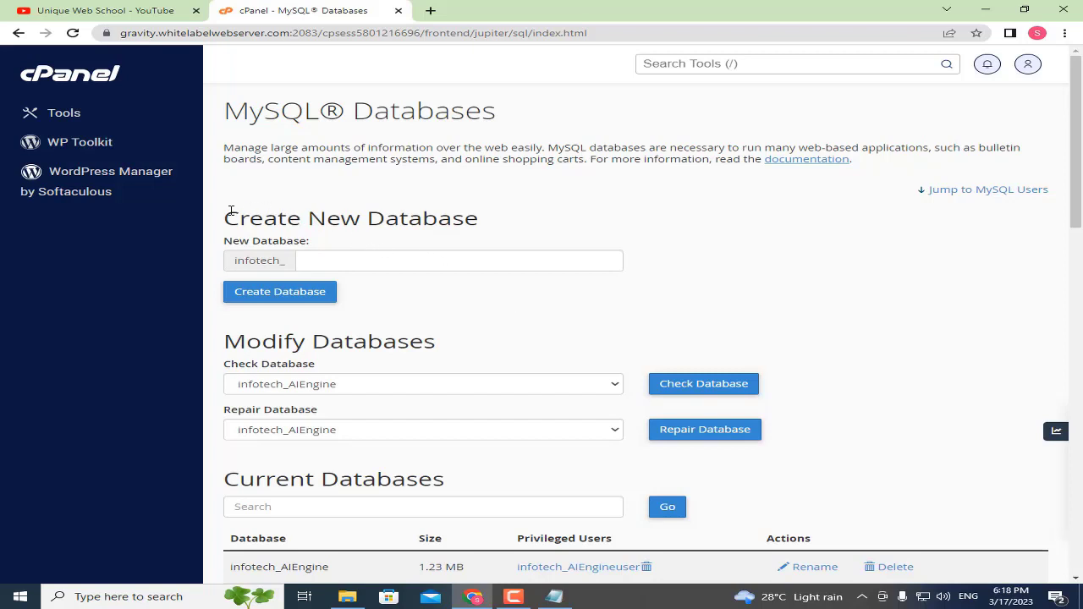
{"action": "left_click_drag", "start_coordinate": [230, 211], "coordinate": [498, 222]}
{"action": "left_click", "coordinate": [385, 253]}
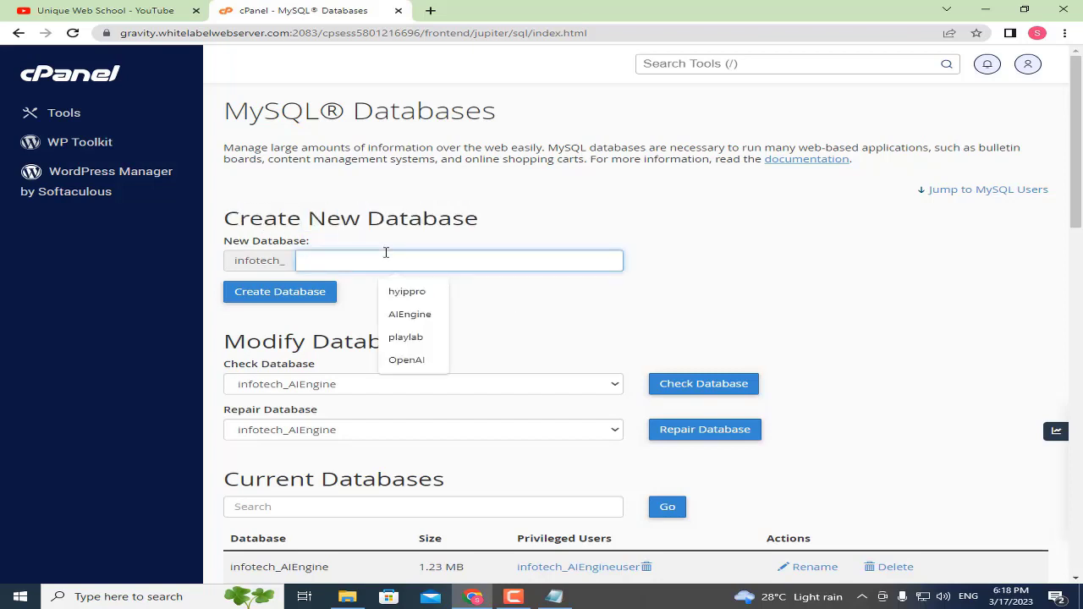
{"action": "left_click", "coordinate": [308, 203]}
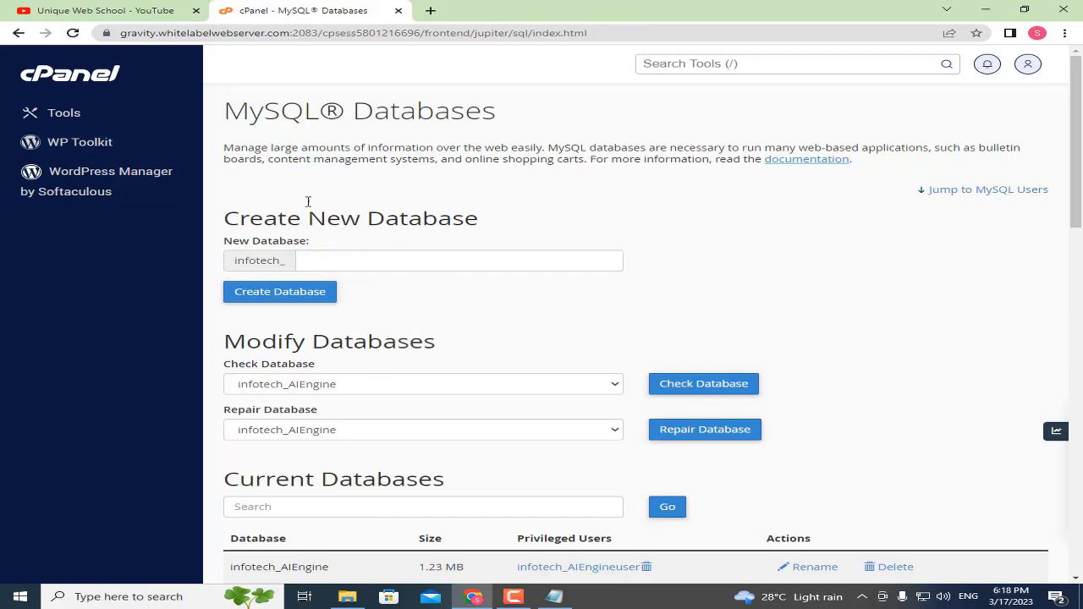
- Copy the handle text UniqueWebSchool, without the @ sign, from the YouTube channel page and return to cPanel
{"action": "left_click", "coordinate": [166, 9]}
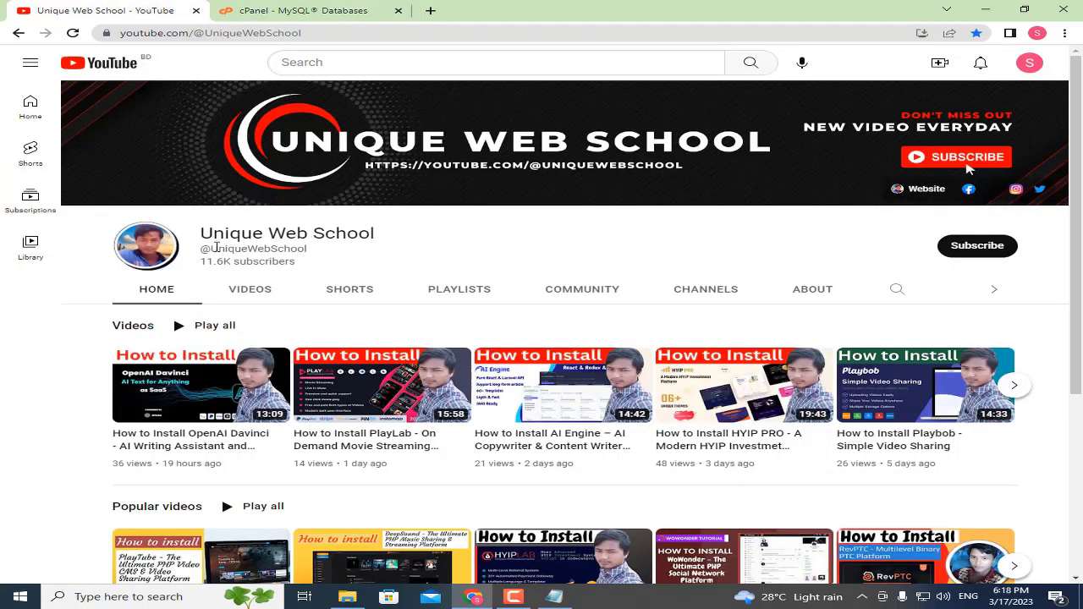
{"action": "left_click_drag", "start_coordinate": [214, 247], "coordinate": [308, 249]}
{"action": "right_click", "coordinate": [302, 249]}
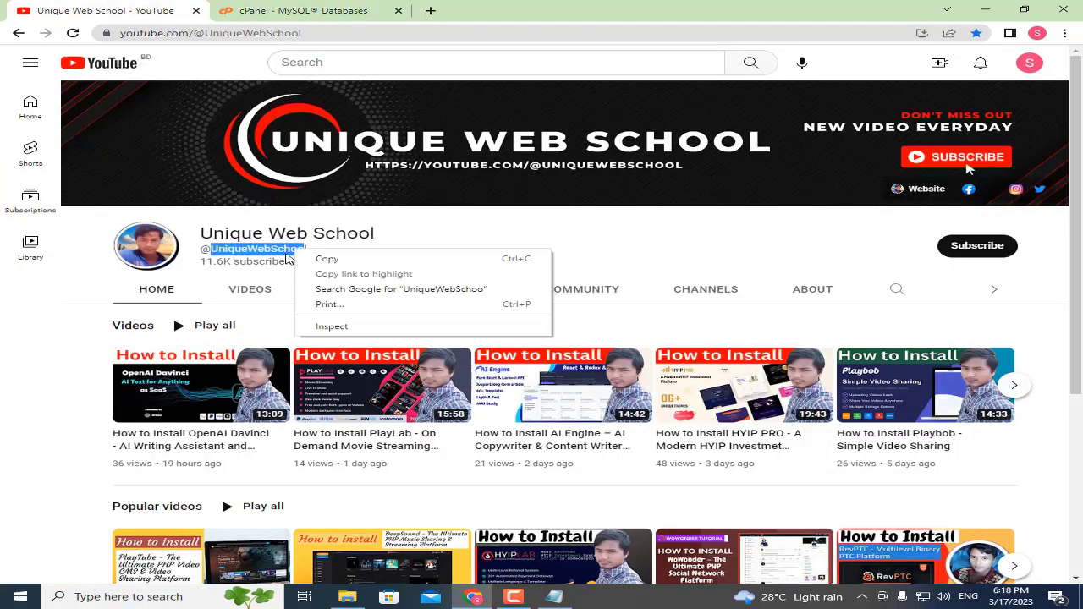
{"action": "left_click", "coordinate": [239, 248]}
{"action": "left_click_drag", "start_coordinate": [214, 248], "coordinate": [326, 254]}
{"action": "right_click", "coordinate": [274, 248]}
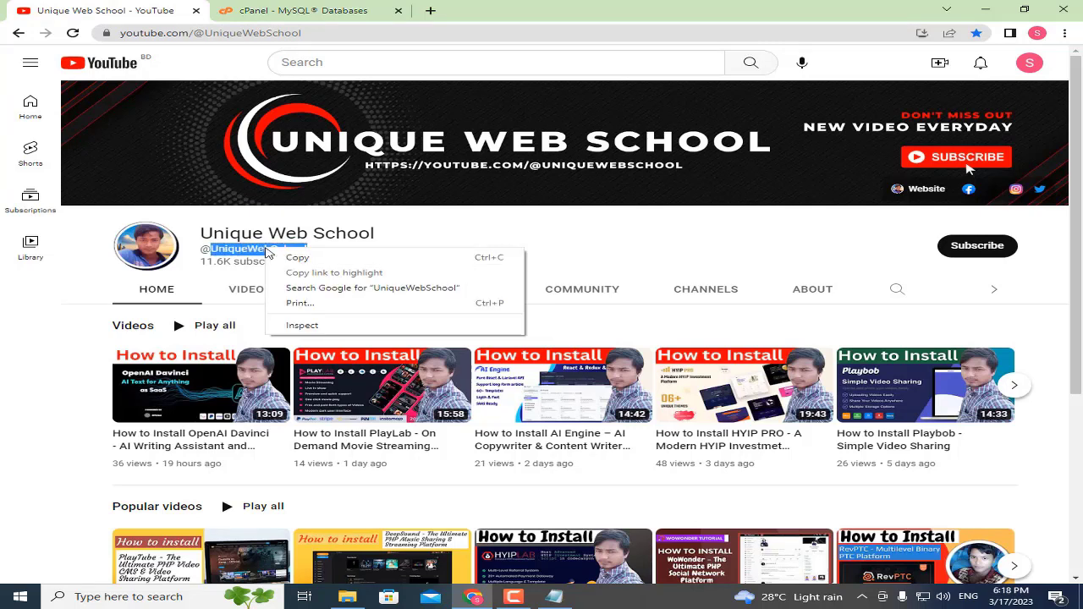
{"action": "left_click", "coordinate": [313, 262]}
{"action": "left_click", "coordinate": [288, 10]}
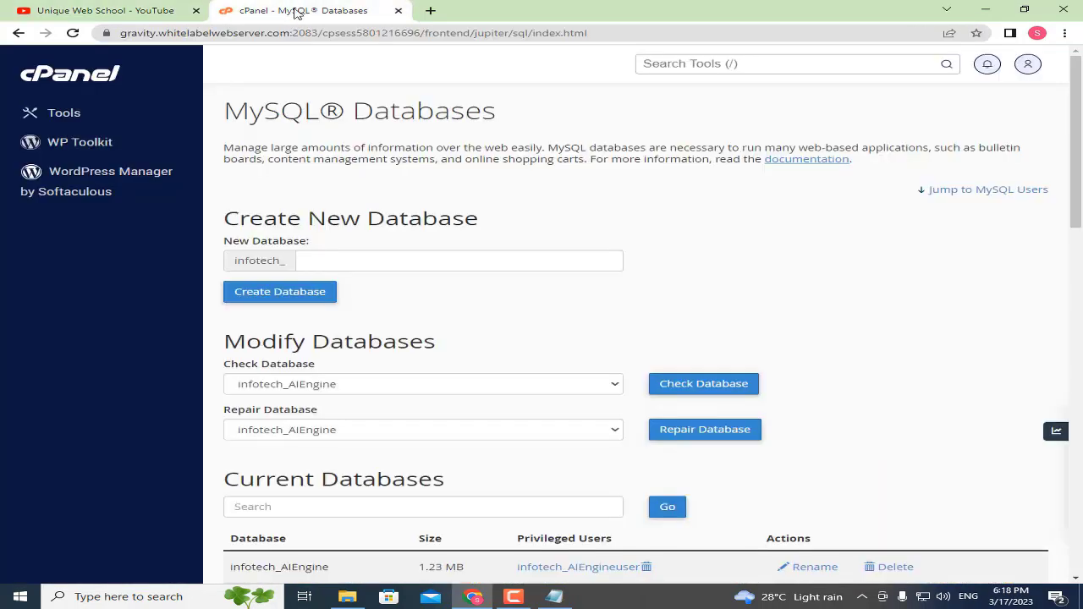
- Create a new MySQL database named UniqueWebSchool after the infotech_ prefix
{"action": "left_click", "coordinate": [322, 258]}
{"action": "key", "text": "ctrl+v"}
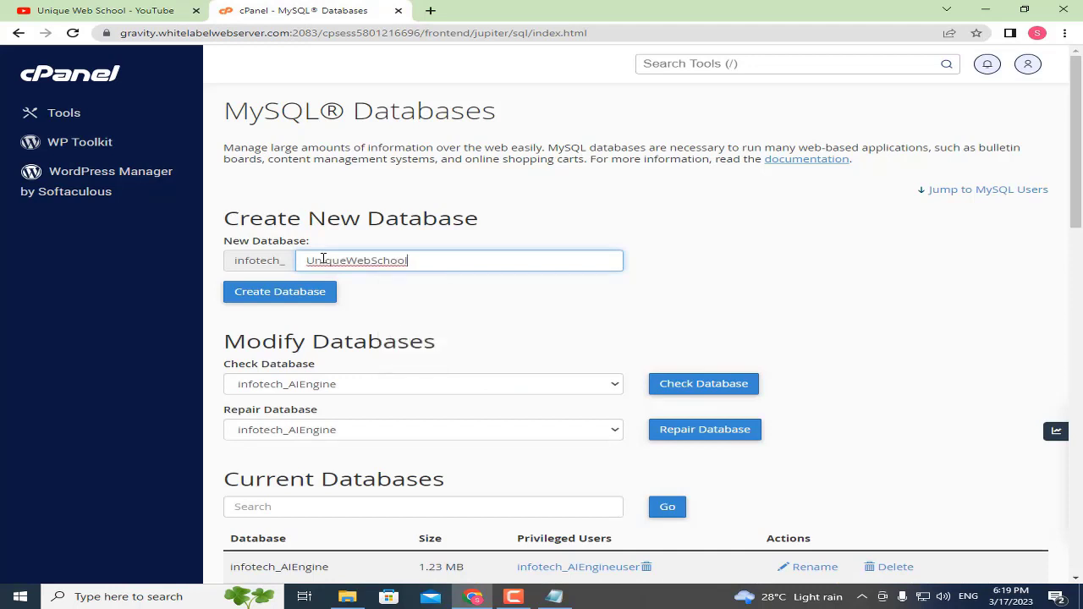
{"action": "left_click_drag", "start_coordinate": [414, 260], "coordinate": [296, 254]}
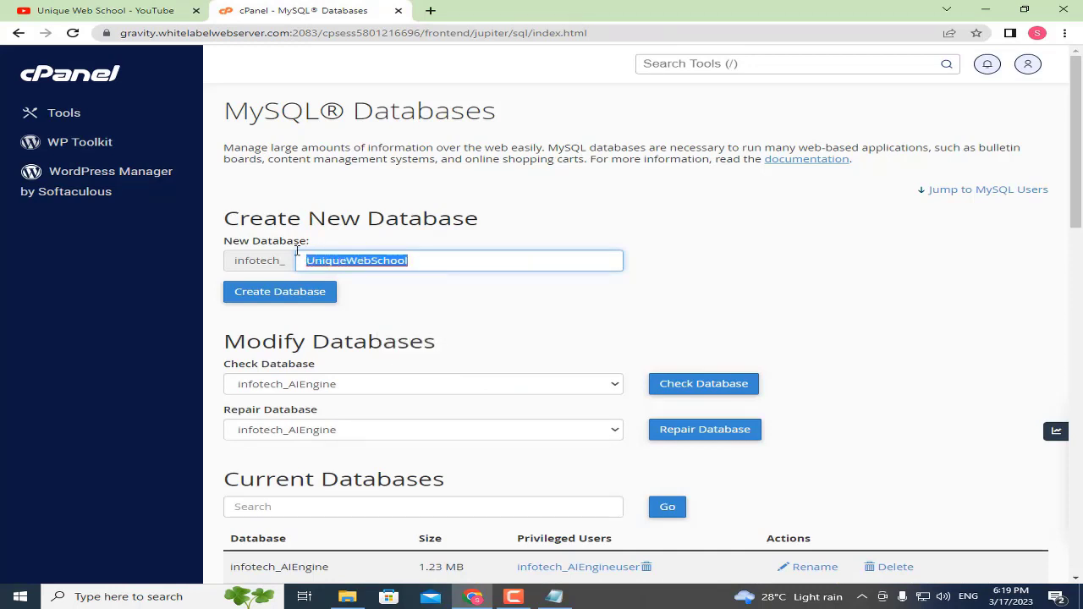
{"action": "left_click", "coordinate": [385, 245]}
{"action": "left_click", "coordinate": [324, 292]}
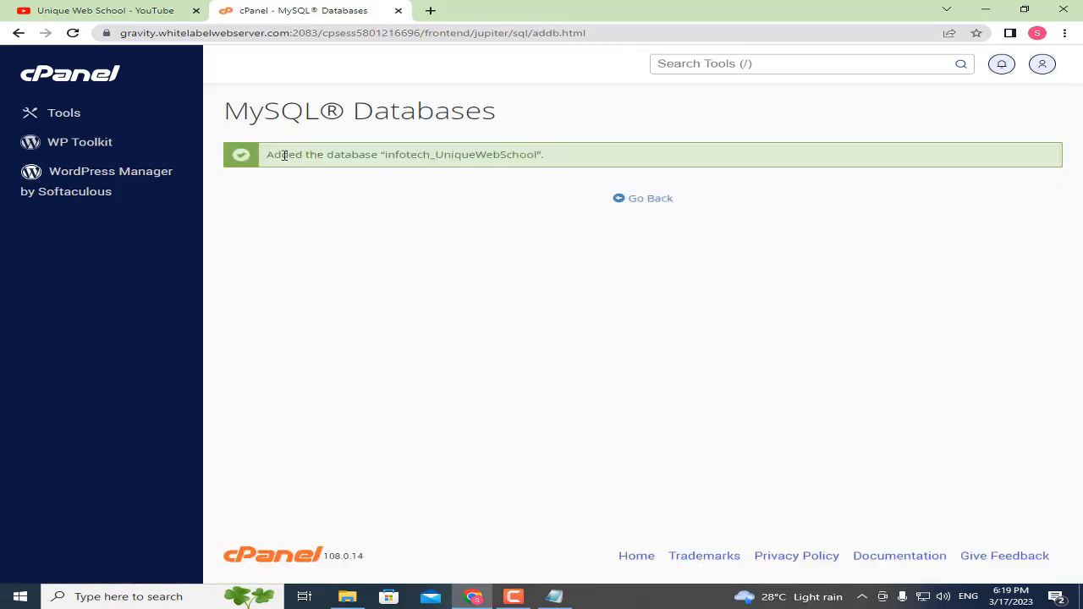
{"action": "left_click_drag", "start_coordinate": [268, 154], "coordinate": [556, 160]}
{"action": "left_click", "coordinate": [577, 160]}
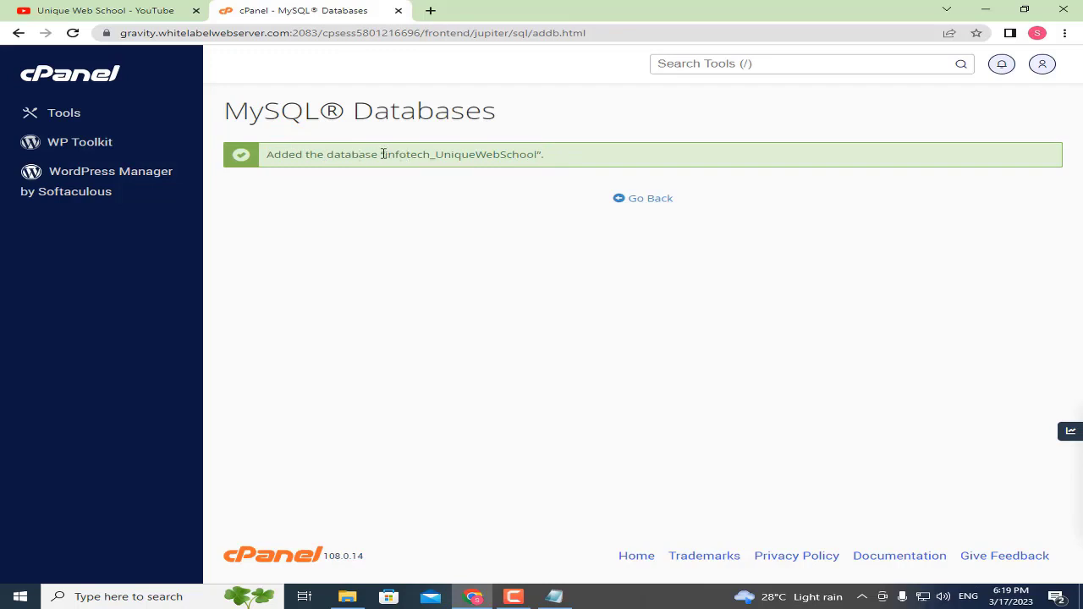
- Return to the MySQL Databases page and enter UniqueWebSchooluser as the username for a new MySQL user
{"action": "left_click", "coordinate": [637, 203]}
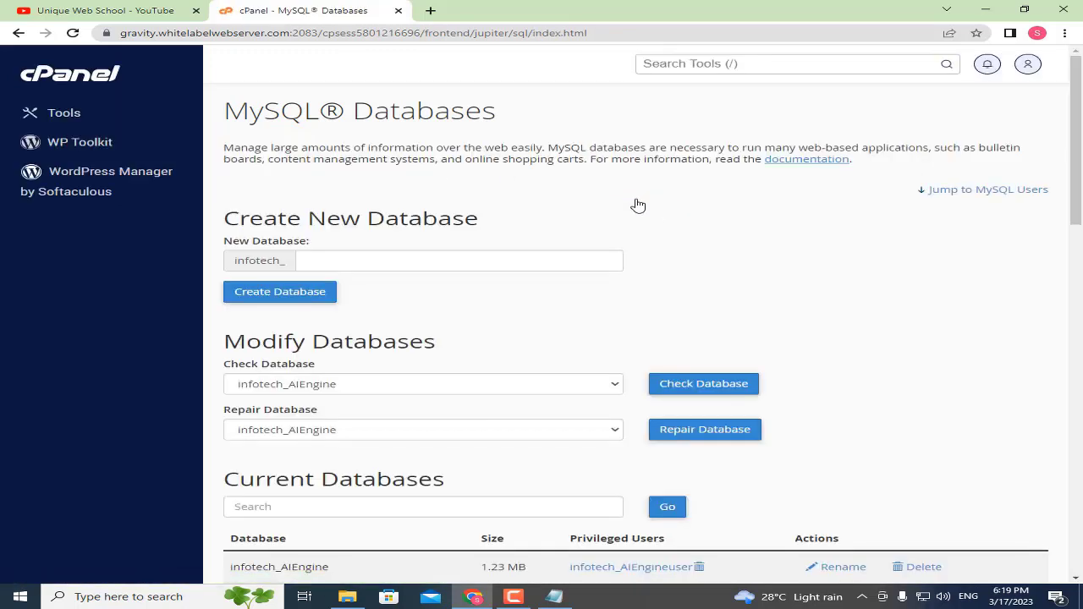
{"action": "scroll", "coordinate": [768, 245], "scroll_direction": "down", "scroll_amount": 5}
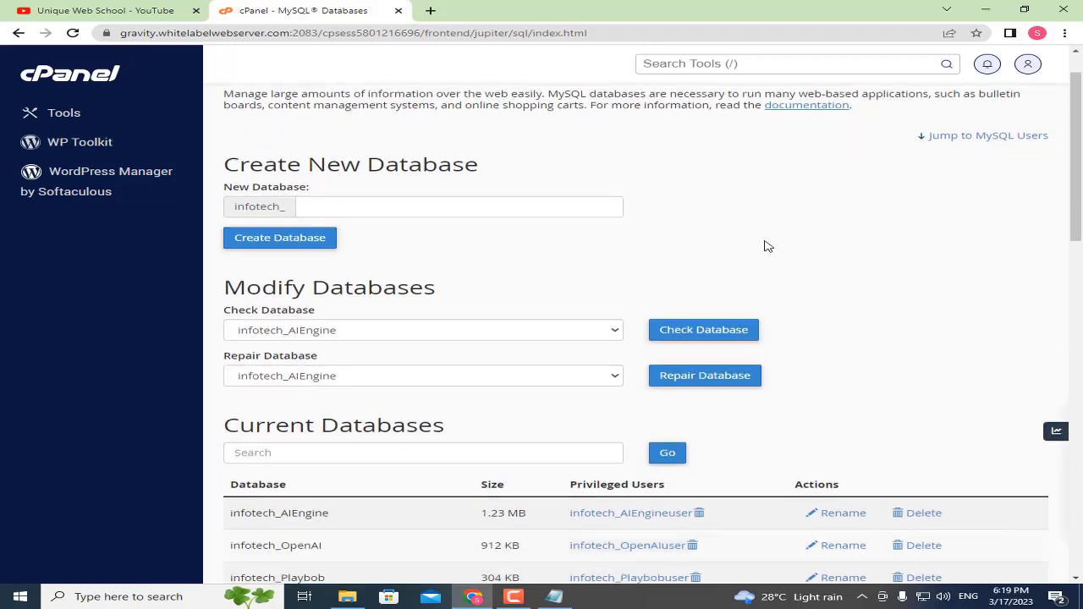
{"action": "scroll", "coordinate": [770, 251], "scroll_direction": "down", "scroll_amount": 4}
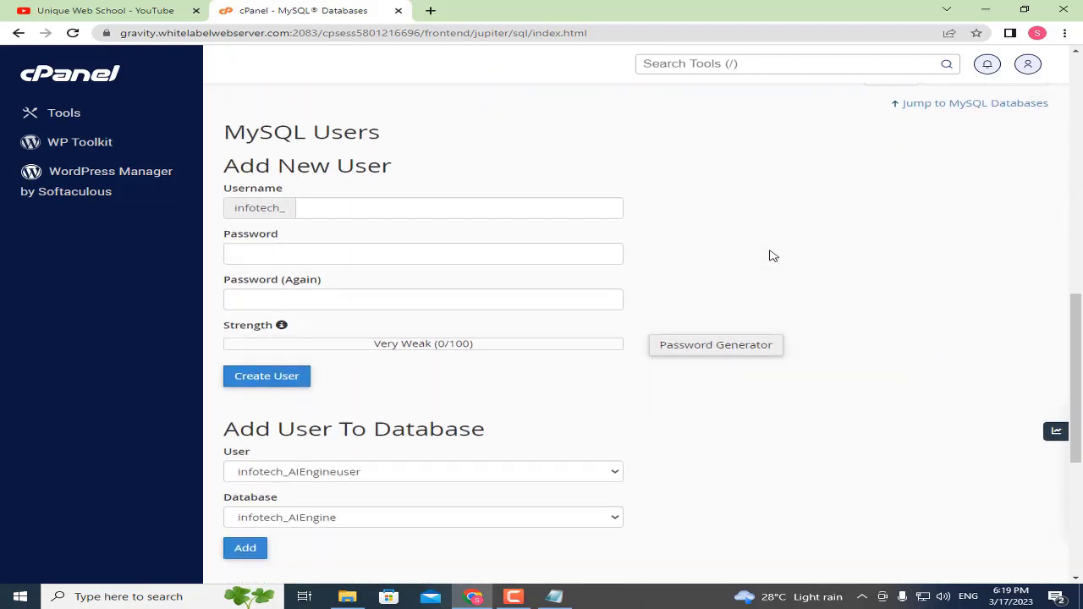
{"action": "left_click_drag", "start_coordinate": [245, 167], "coordinate": [415, 173]}
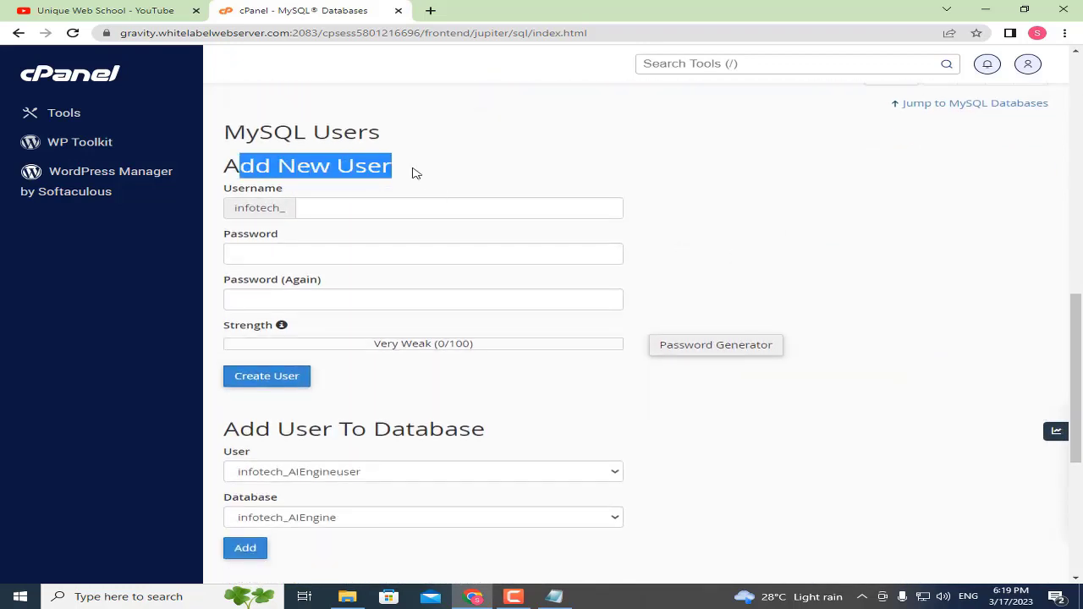
{"action": "left_click_drag", "start_coordinate": [232, 190], "coordinate": [322, 190]}
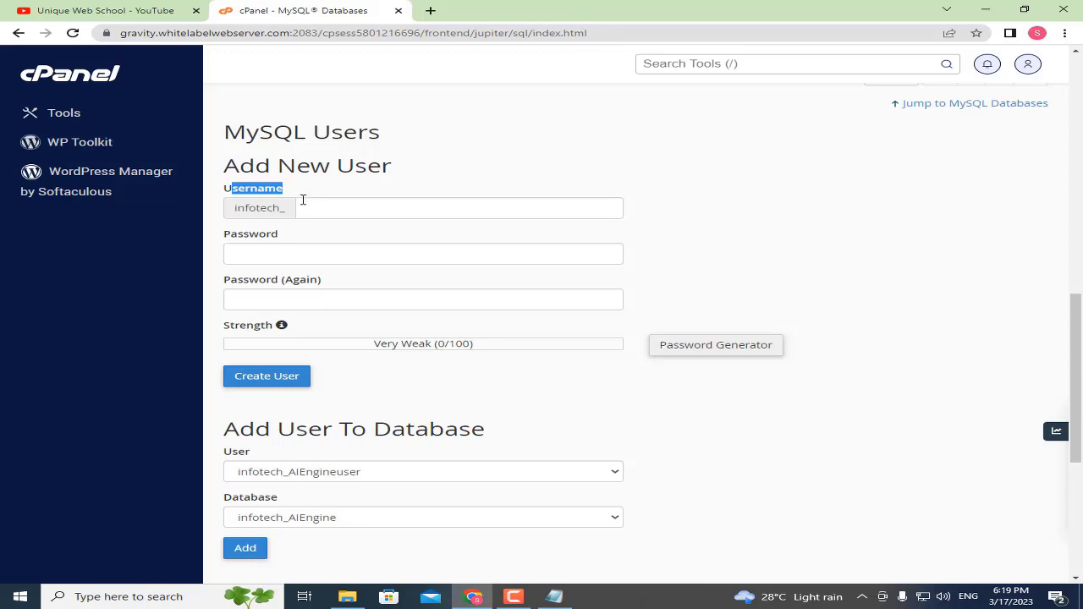
{"action": "left_click", "coordinate": [303, 205]}
{"action": "type", "text": "UniqueWebSchool"}
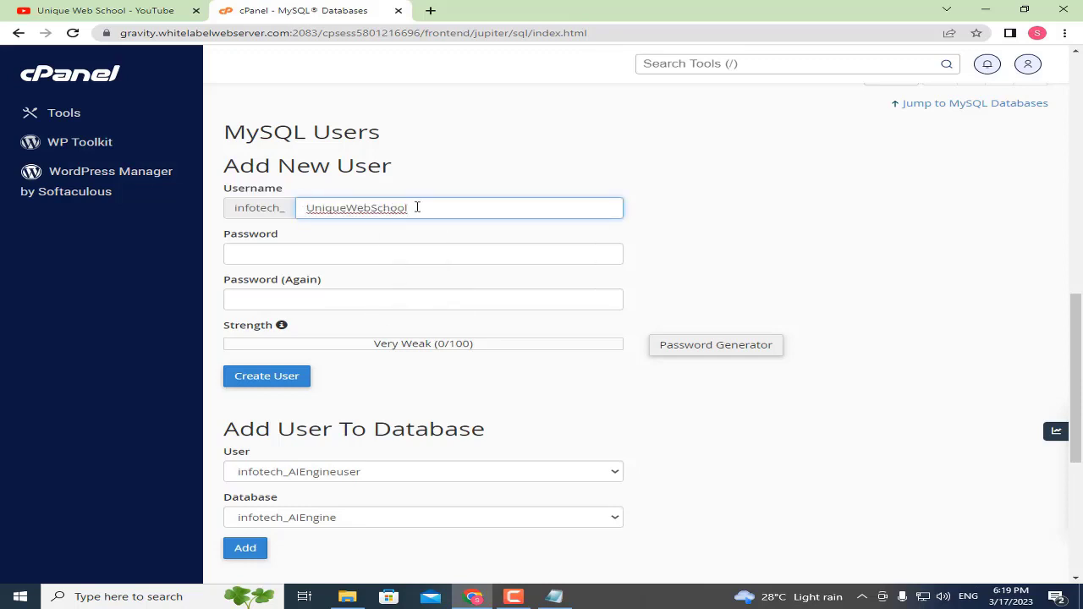
{"action": "type", "text": "user"}
{"action": "left_click_drag", "start_coordinate": [474, 210], "coordinate": [293, 210]}
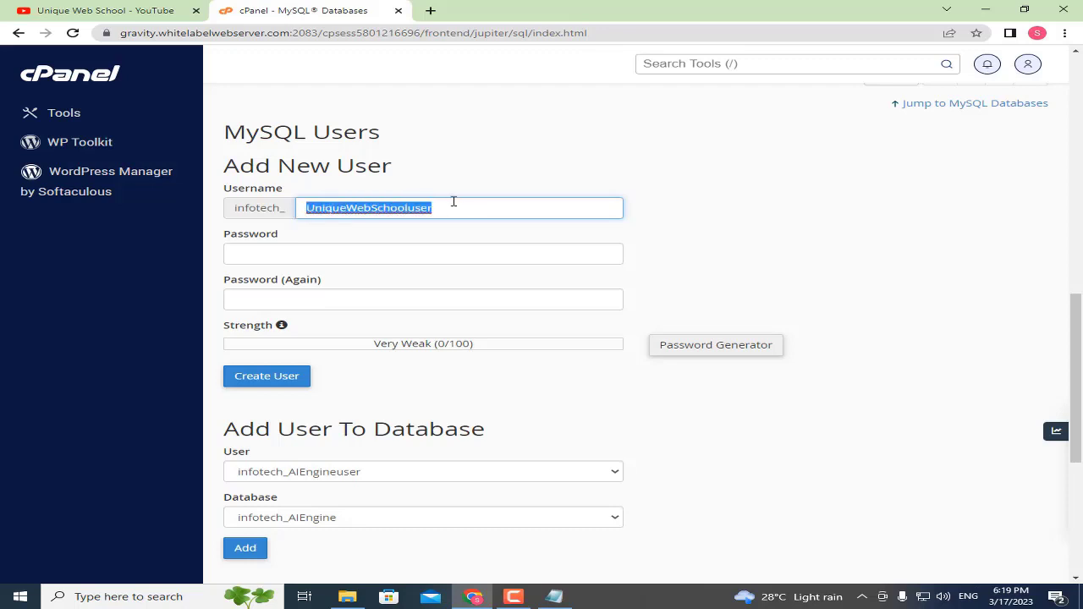
{"action": "left_click", "coordinate": [484, 192]}
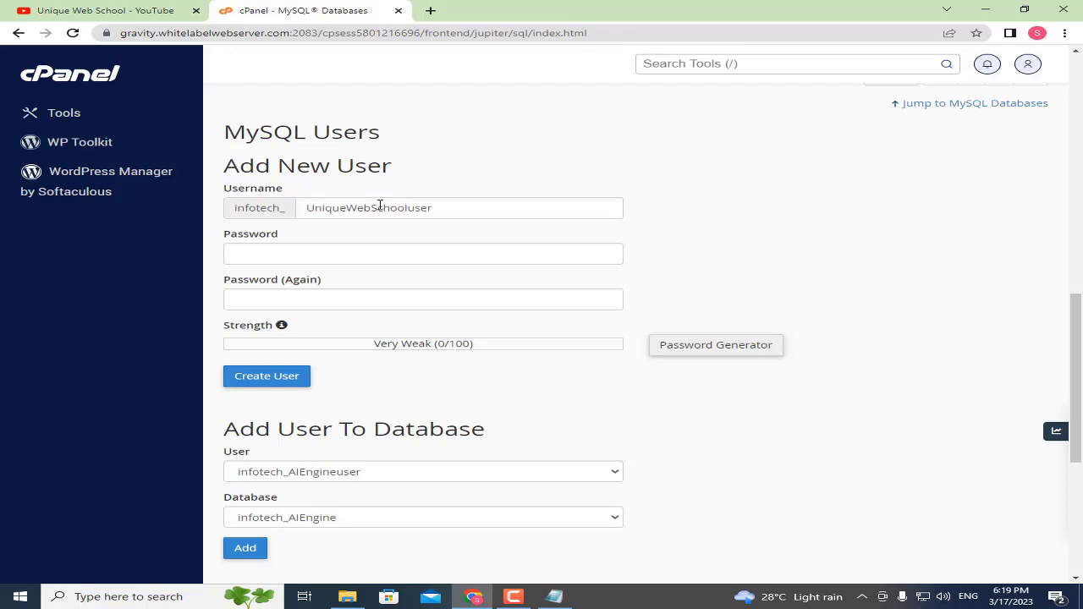
- Generate a password for the new MySQL user and copy it
{"action": "left_click_drag", "start_coordinate": [212, 236], "coordinate": [273, 235]}
{"action": "left_click_drag", "start_coordinate": [232, 280], "coordinate": [337, 288]}
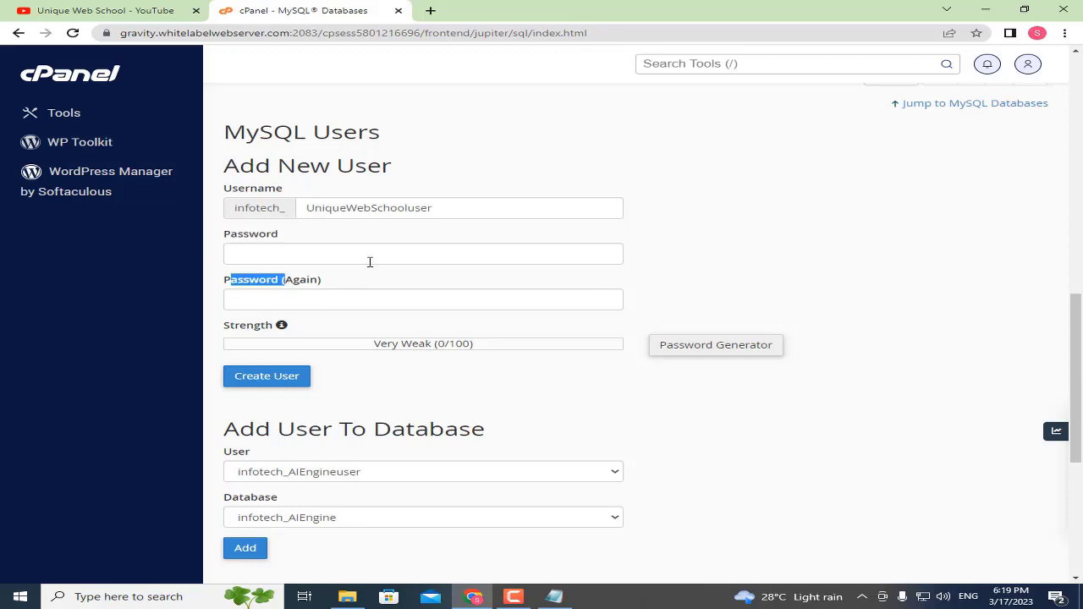
{"action": "left_click", "coordinate": [364, 275]}
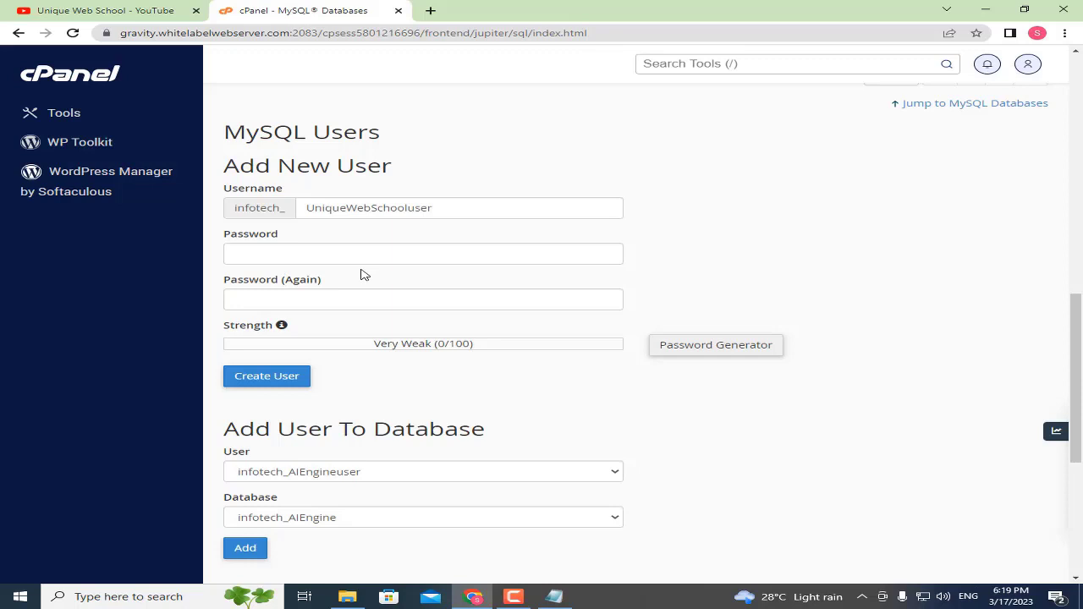
{"action": "left_click", "coordinate": [722, 350]}
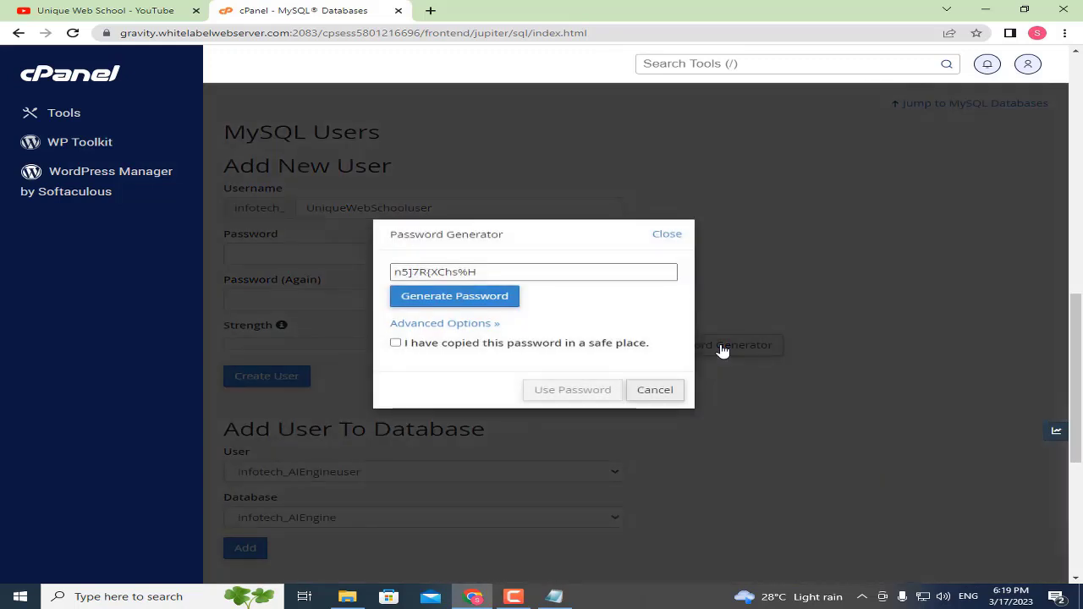
{"action": "triple_click", "coordinate": [494, 272]}
{"action": "right_click", "coordinate": [495, 272]}
{"action": "left_click", "coordinate": [527, 323]}
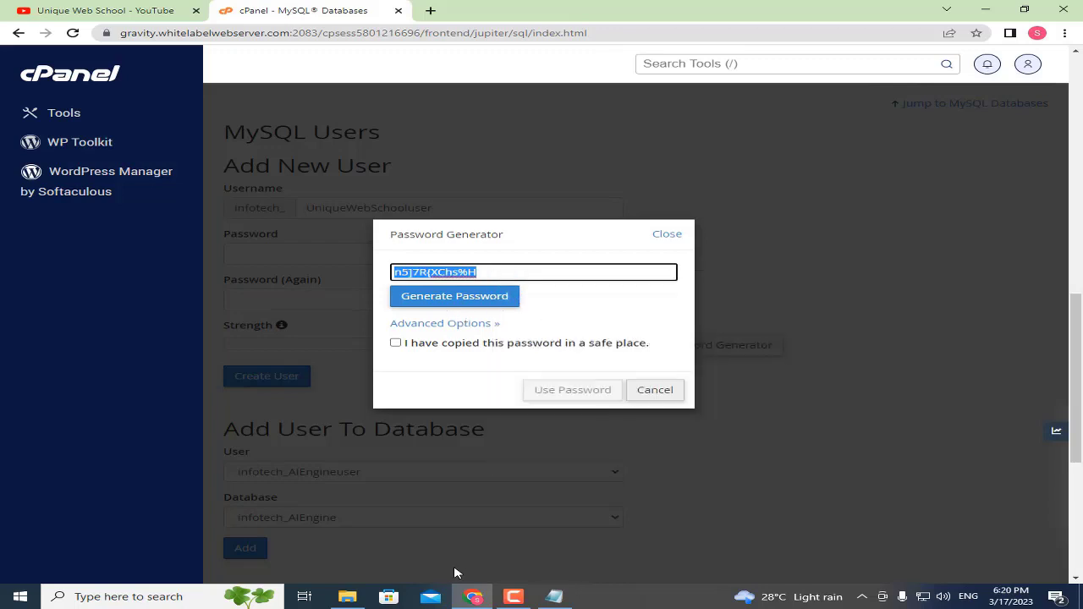
- Switch to Notepad, paste the generated database password on two lines of New Text Document.txt, and save the file
{"action": "left_click", "coordinate": [554, 596]}
{"action": "key", "text": "ctrl+v"}
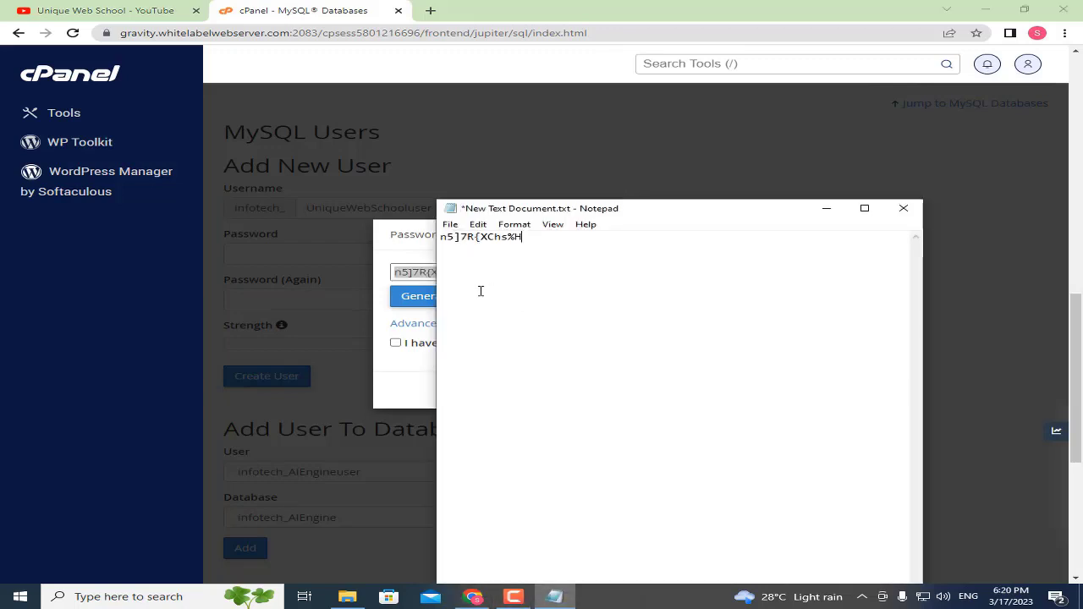
{"action": "key", "text": "ctrl+v"}
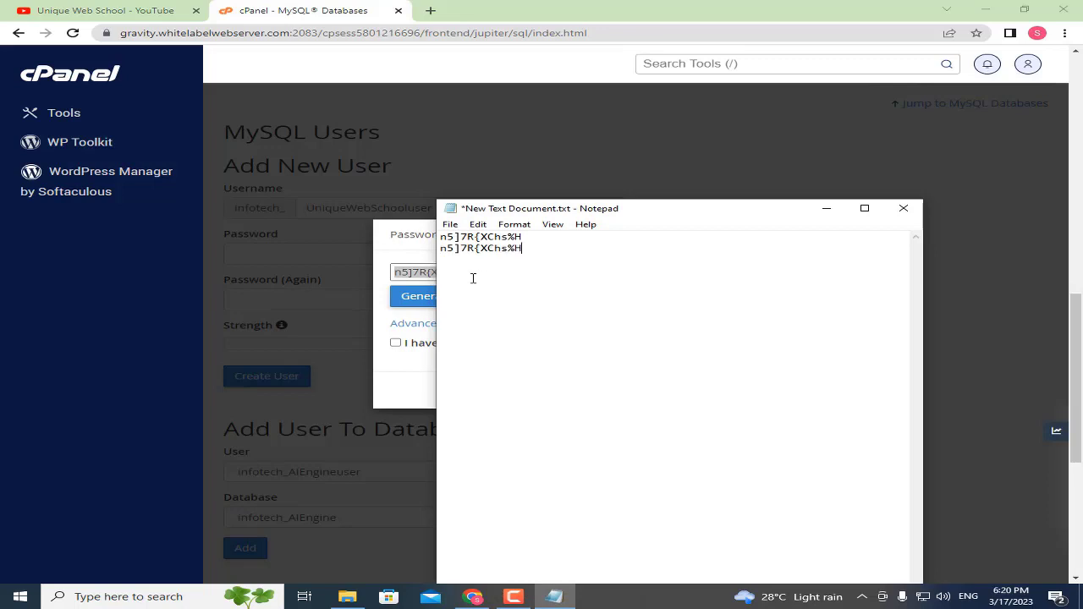
{"action": "left_click", "coordinate": [450, 224]}
{"action": "left_click", "coordinate": [507, 281]}
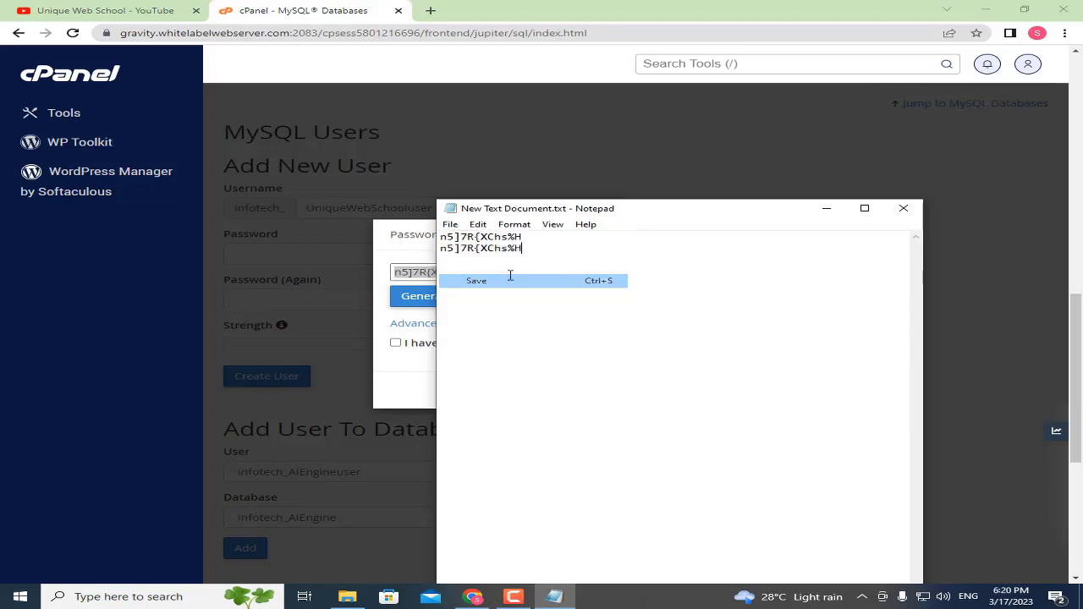
- Back in cPanel, confirm the password is stored safely, fill it into both password fields, and create the MySQL user
{"action": "left_click", "coordinate": [397, 254]}
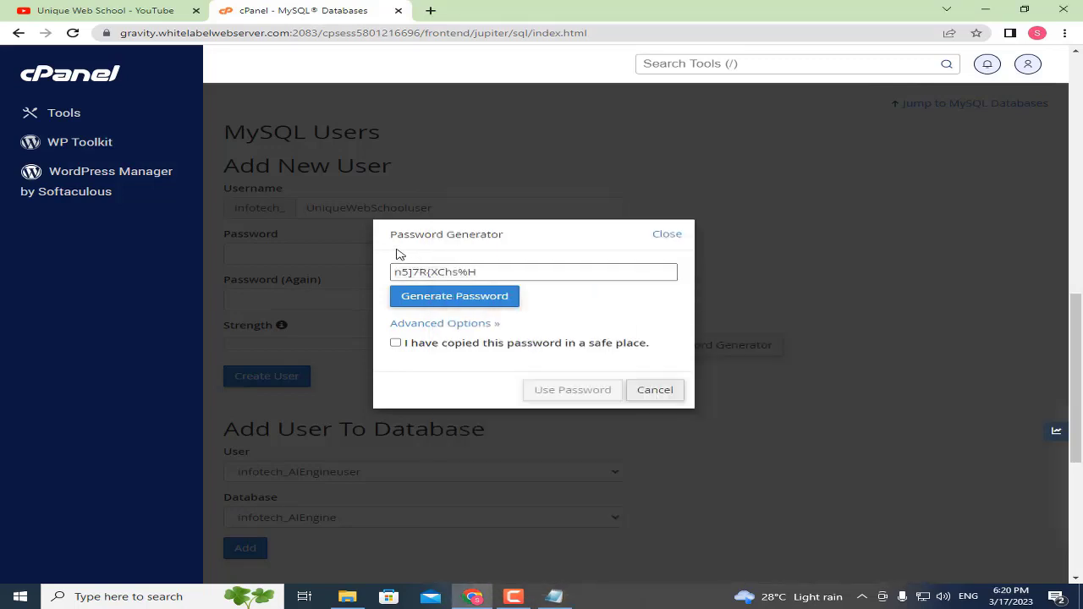
{"action": "left_click", "coordinate": [395, 344]}
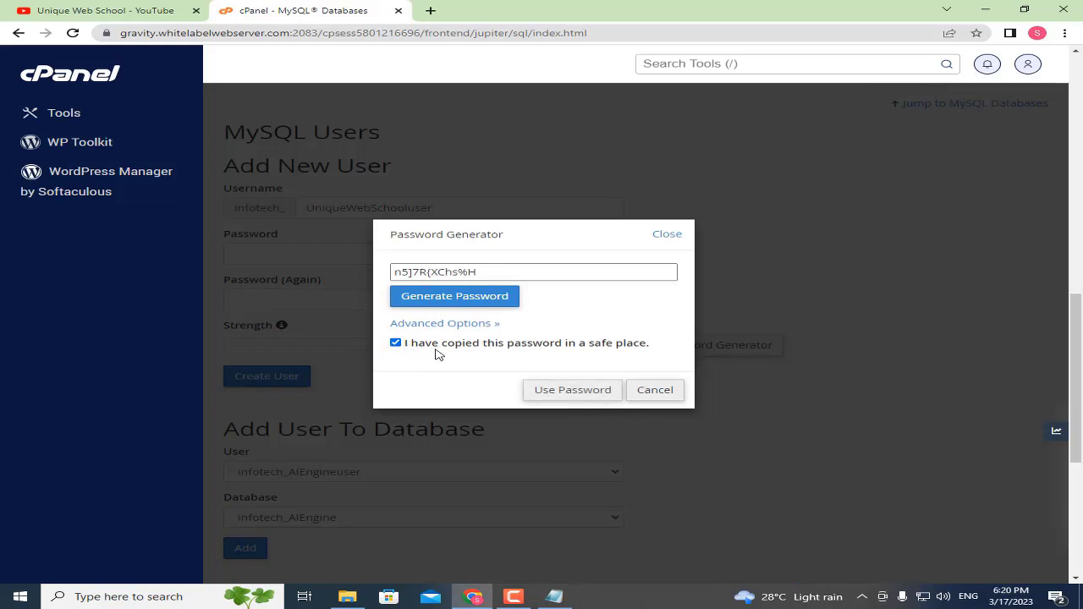
{"action": "left_click", "coordinate": [572, 390]}
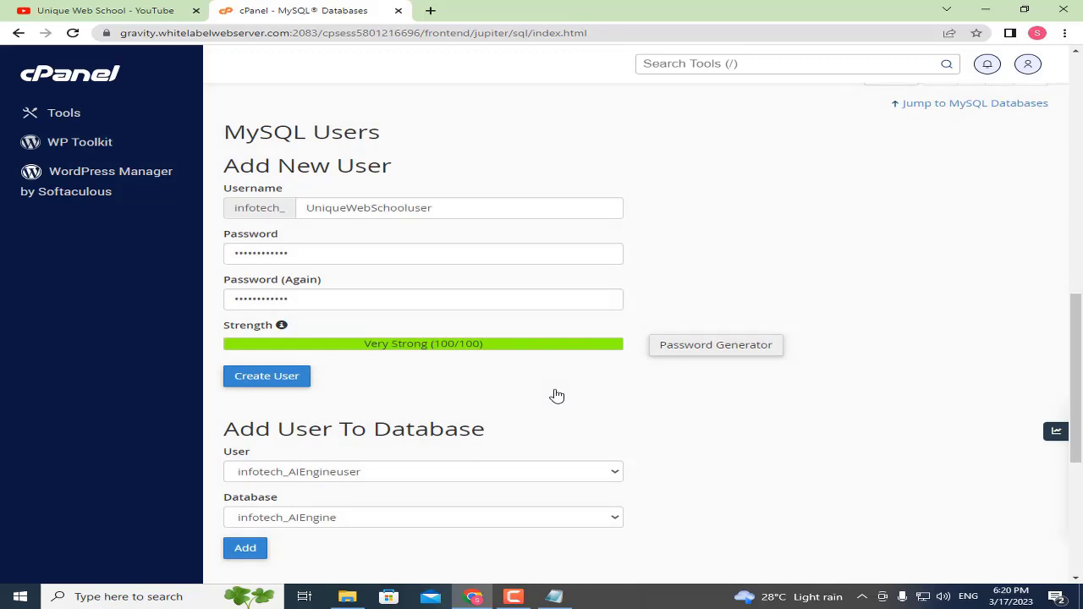
{"action": "left_click", "coordinate": [287, 383]}
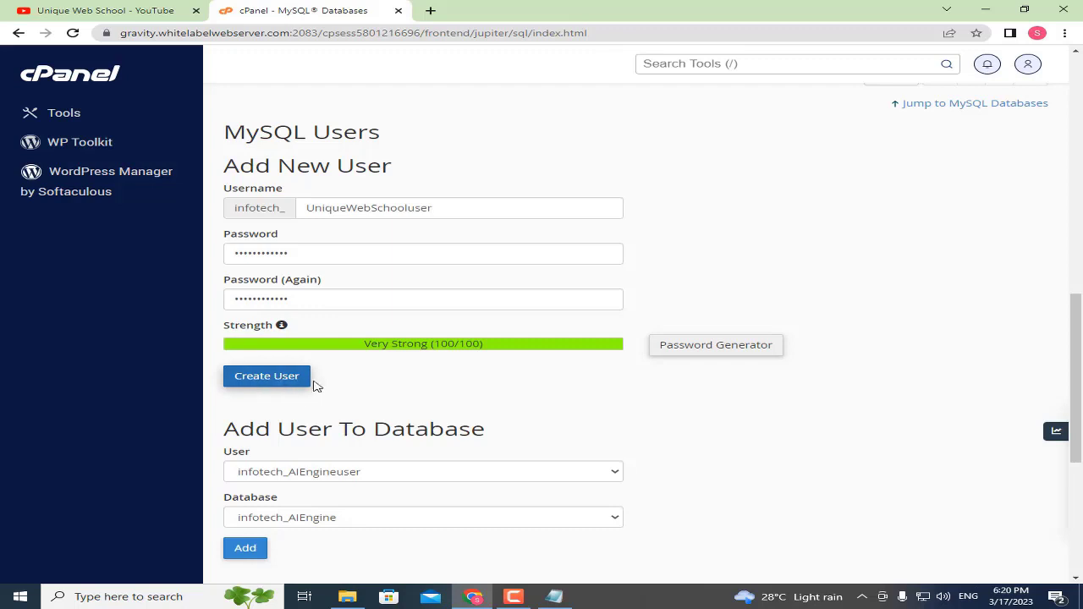
{"action": "left_click", "coordinate": [268, 384]}
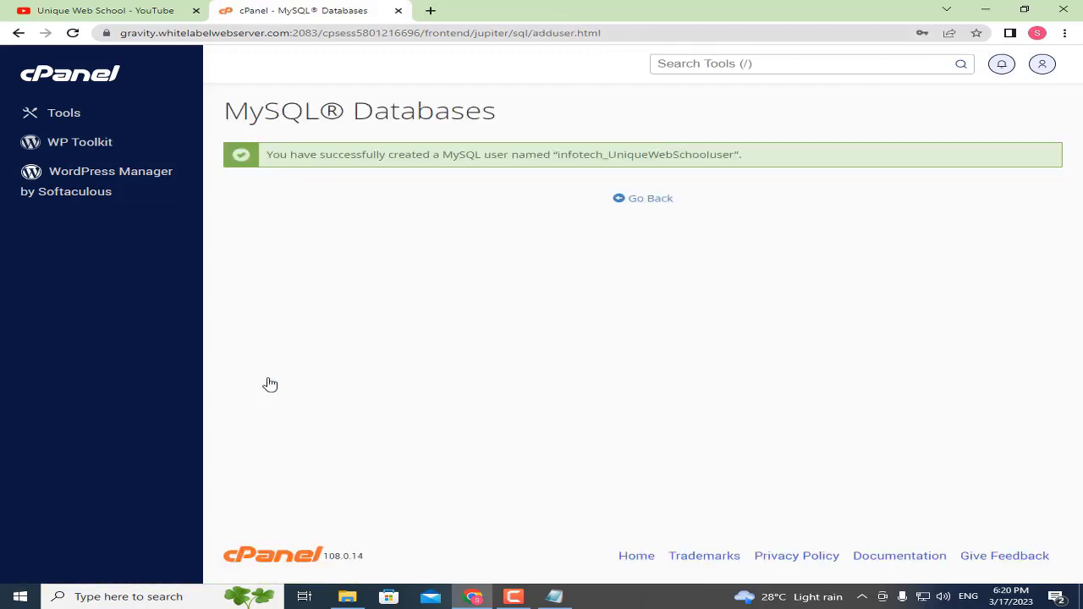
{"action": "left_click_drag", "start_coordinate": [430, 154], "coordinate": [481, 155]}
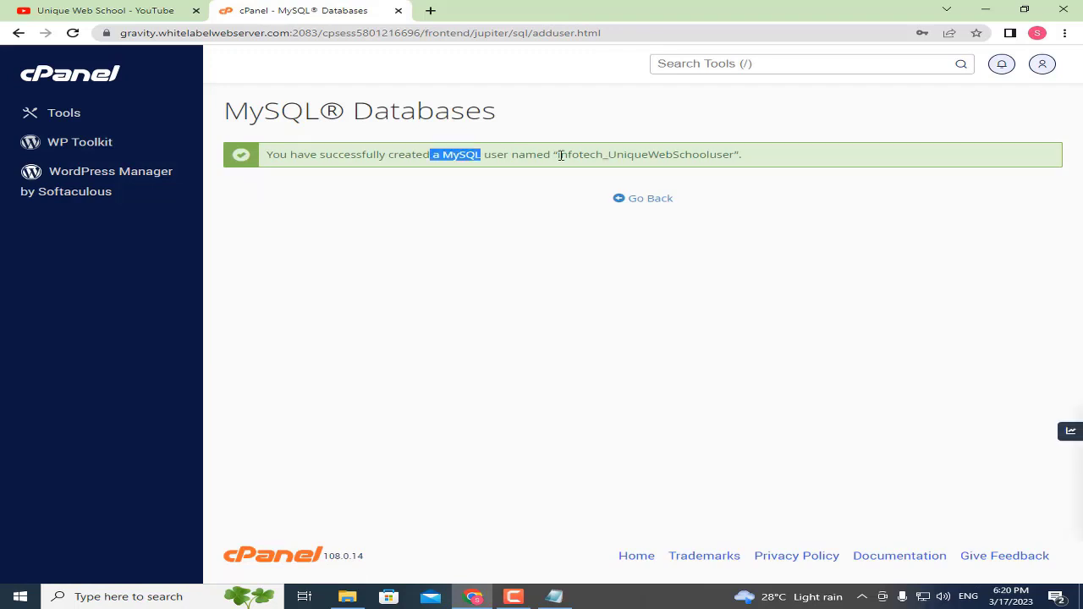
{"action": "left_click_drag", "start_coordinate": [560, 154], "coordinate": [769, 167]}
{"action": "left_click", "coordinate": [771, 169]}
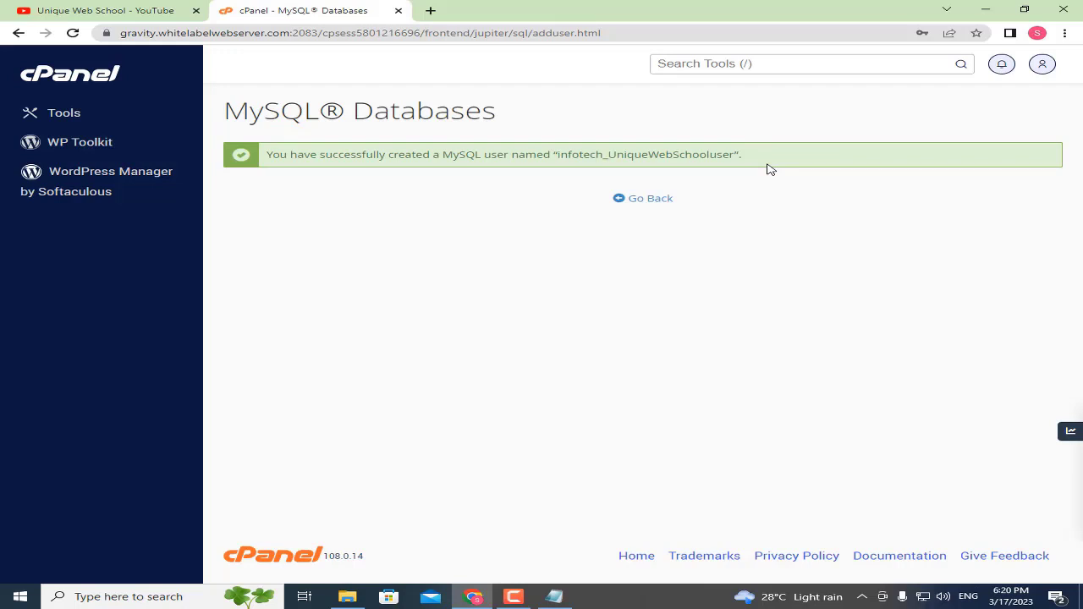
- Return to the MySQL Databases page and add user infotech_UniqueWebSchooluser to the database infotech_UniqueWebSchool
{"action": "left_click", "coordinate": [657, 201]}
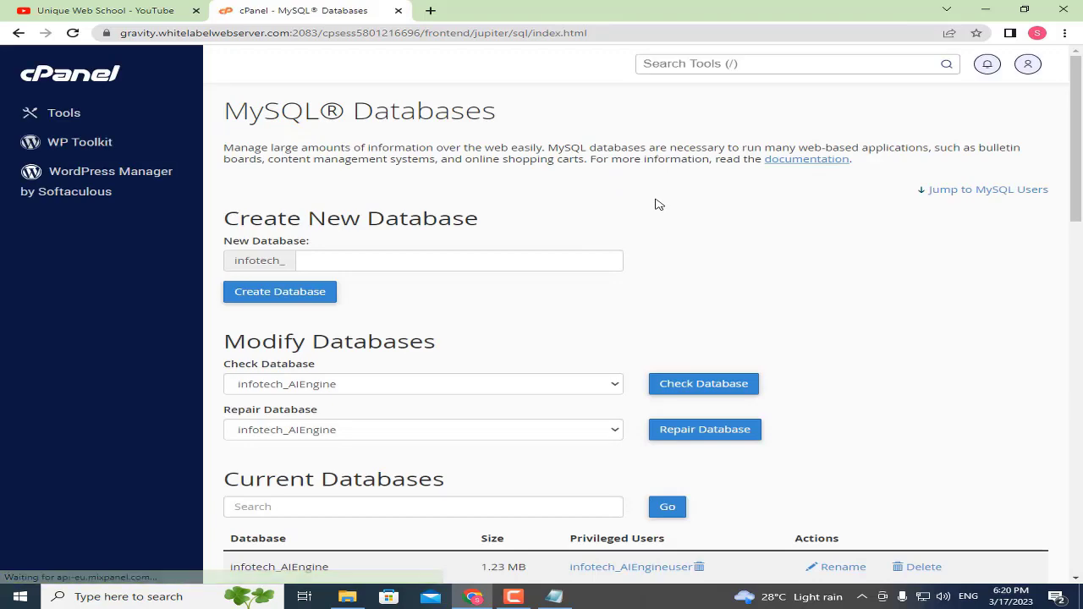
{"action": "scroll", "coordinate": [644, 208], "scroll_direction": "down", "scroll_amount": 9}
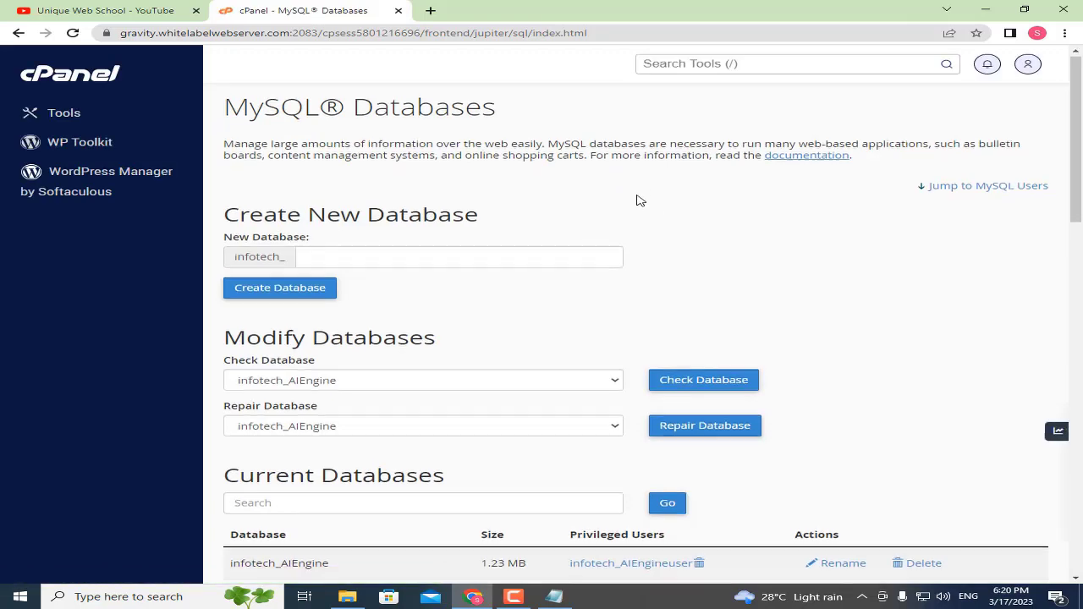
{"action": "scroll", "coordinate": [628, 215], "scroll_direction": "down", "scroll_amount": 2}
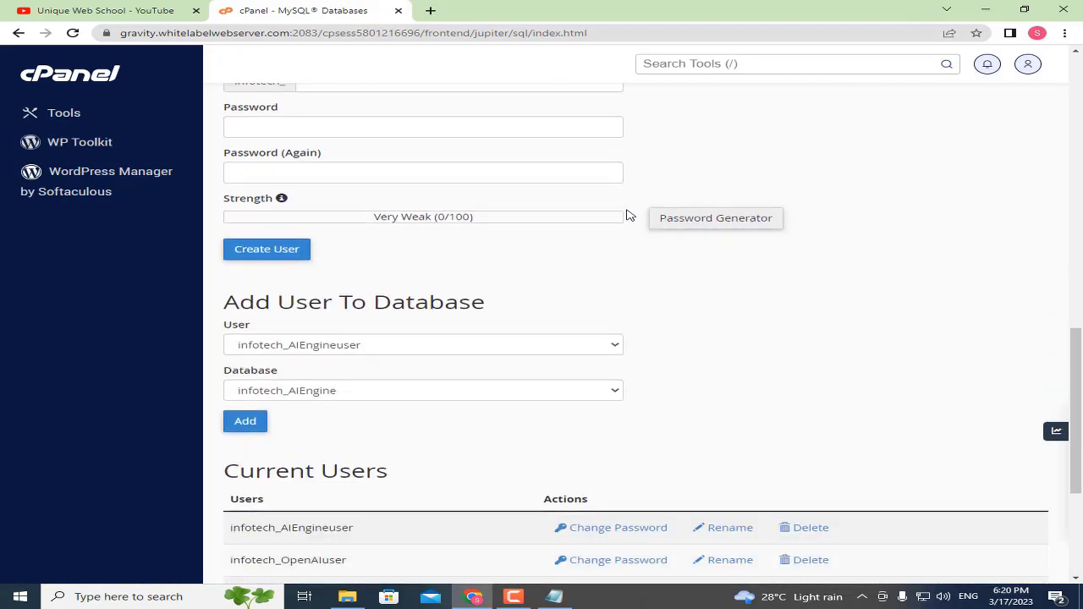
{"action": "left_click_drag", "start_coordinate": [225, 234], "coordinate": [463, 237]}
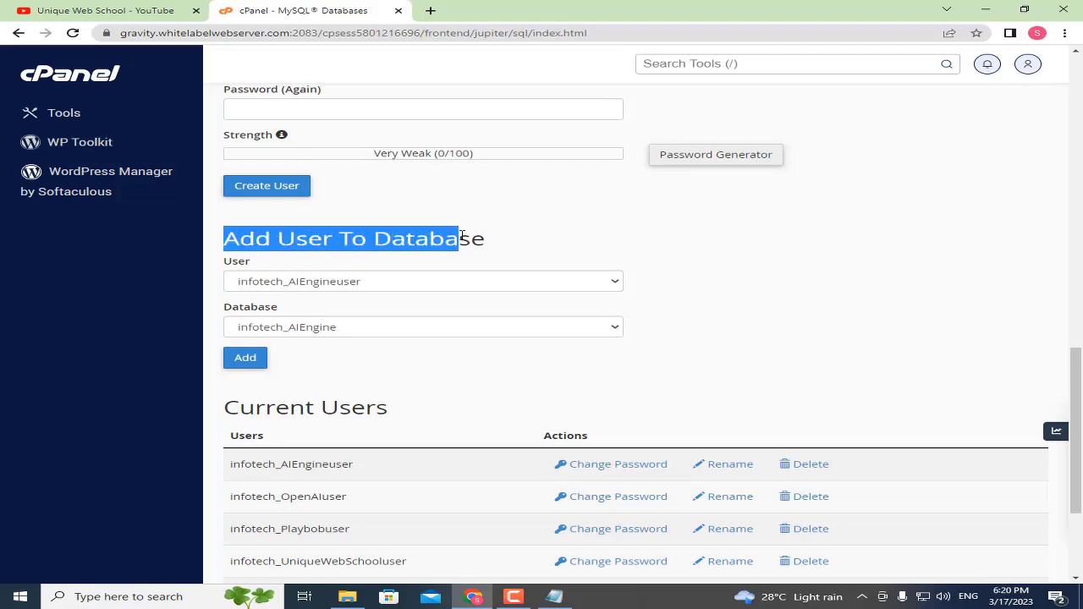
{"action": "left_click", "coordinate": [298, 281]}
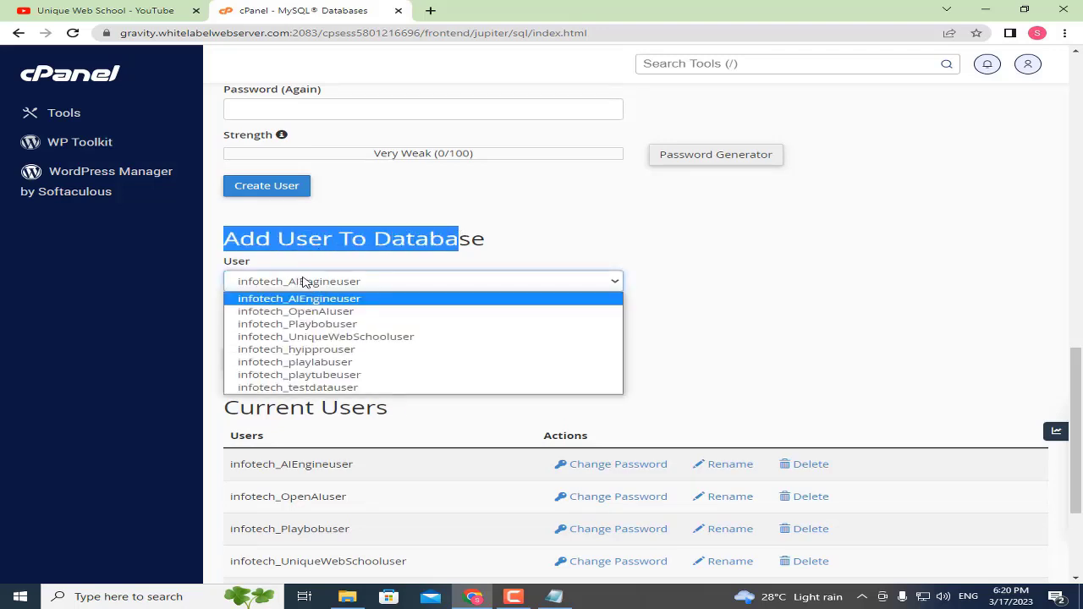
{"action": "left_click", "coordinate": [340, 339]}
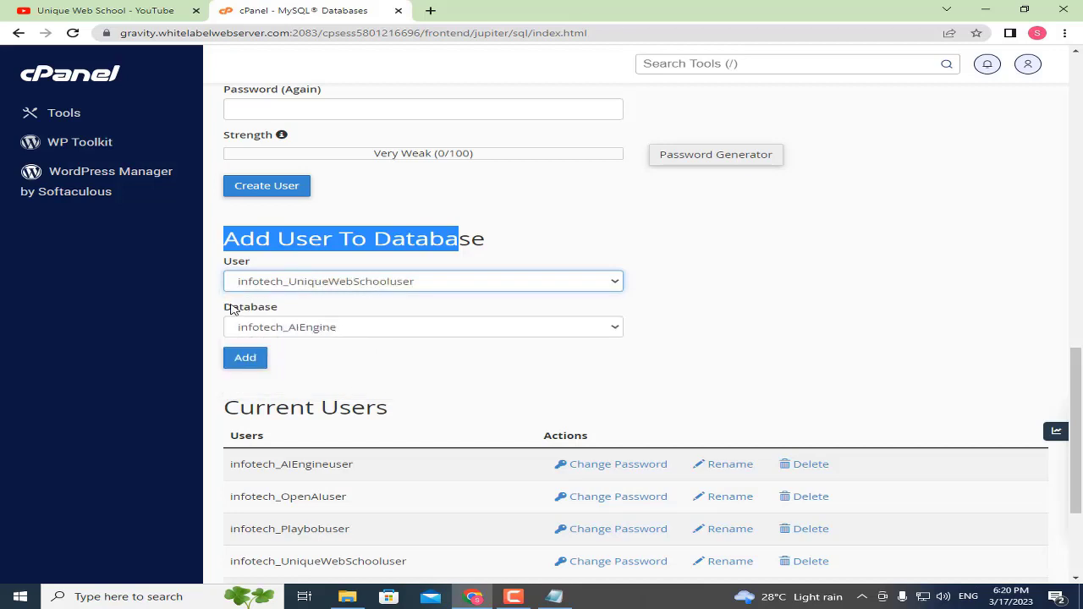
{"action": "left_click_drag", "start_coordinate": [231, 307], "coordinate": [292, 308]}
{"action": "left_click", "coordinate": [285, 327]}
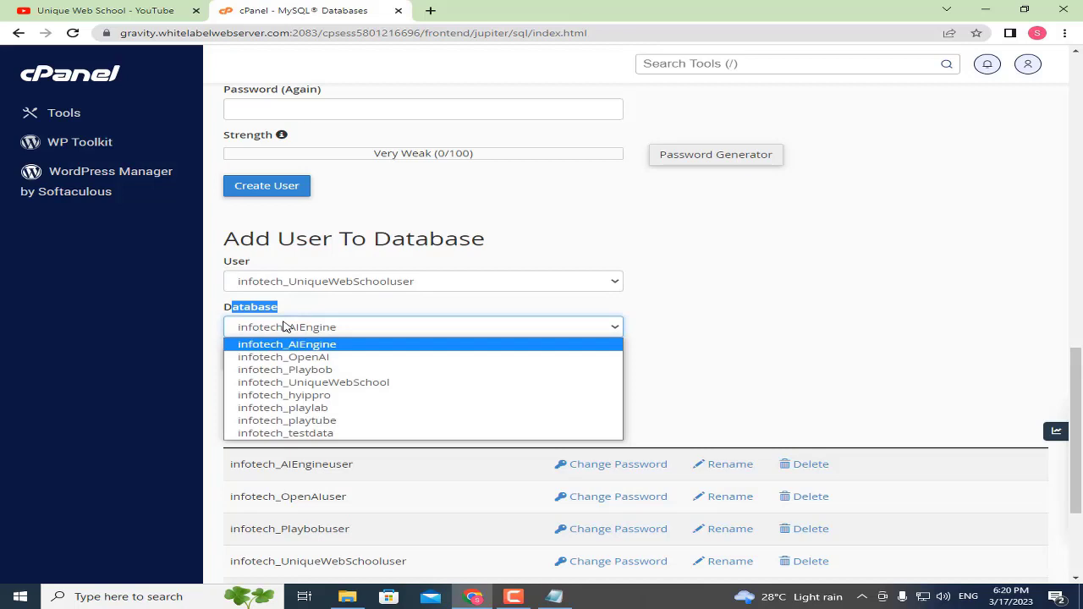
{"action": "left_click", "coordinate": [363, 383]}
{"action": "left_click", "coordinate": [375, 386]}
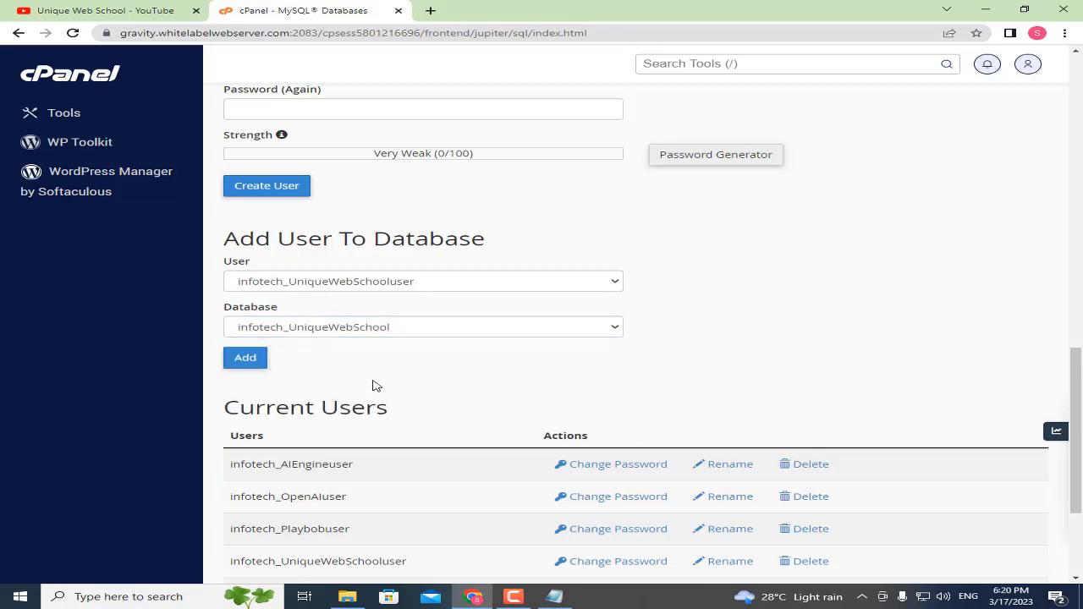
{"action": "left_click", "coordinate": [263, 365]}
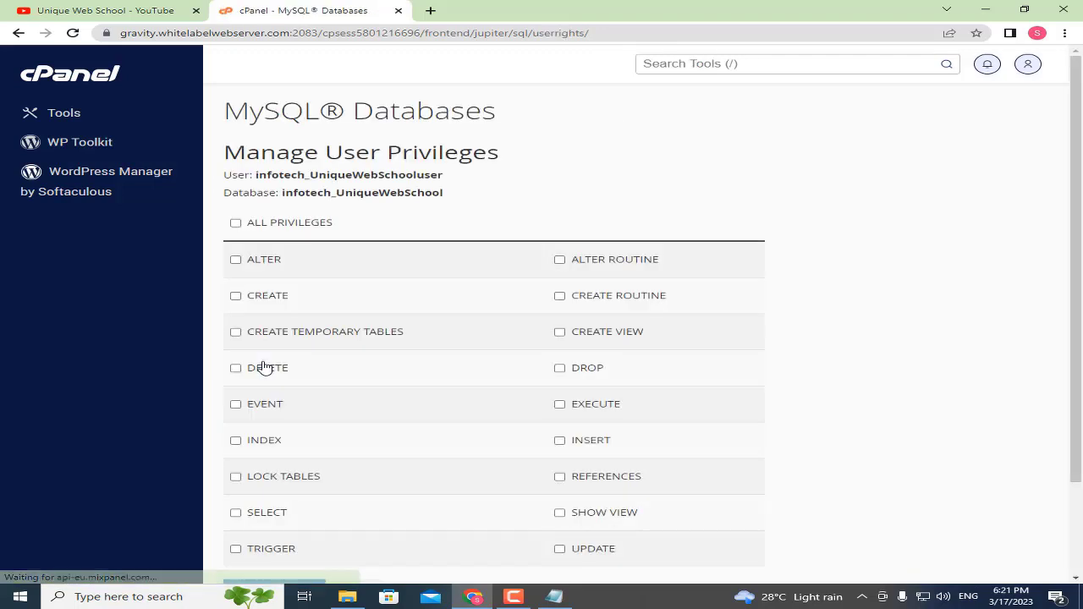
- Grant the user ALL PRIVILEGES on the database and save the changes
{"action": "left_click", "coordinate": [249, 224]}
{"action": "scroll", "coordinate": [389, 229], "scroll_direction": "down", "scroll_amount": 3}
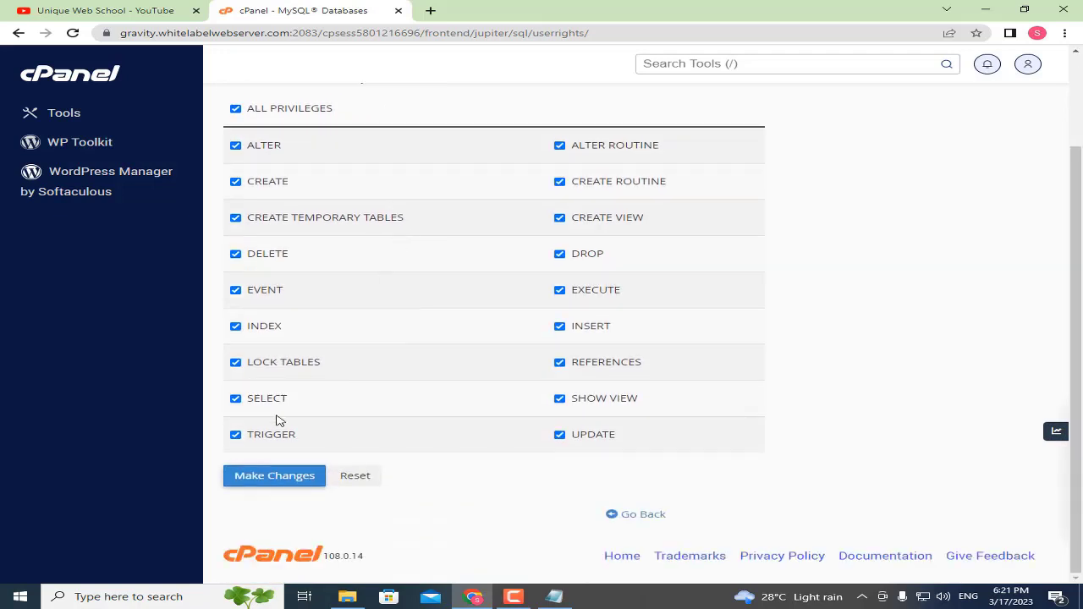
{"action": "left_click", "coordinate": [274, 474]}
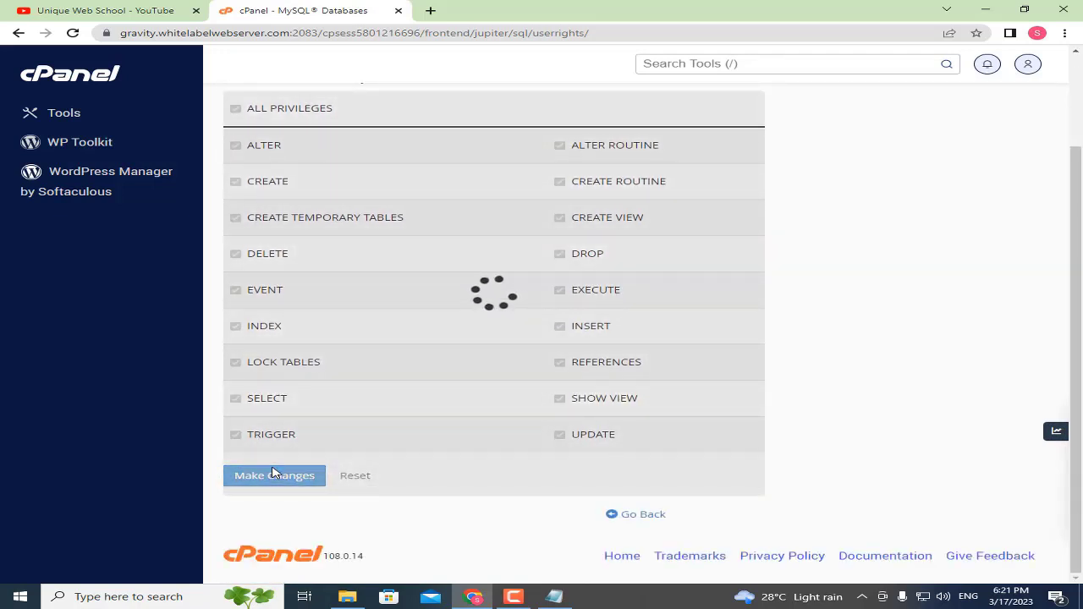
- Copy the user and database name lines under the Manage User Privileges heading
{"action": "scroll", "coordinate": [354, 354], "scroll_direction": "up", "scroll_amount": 2}
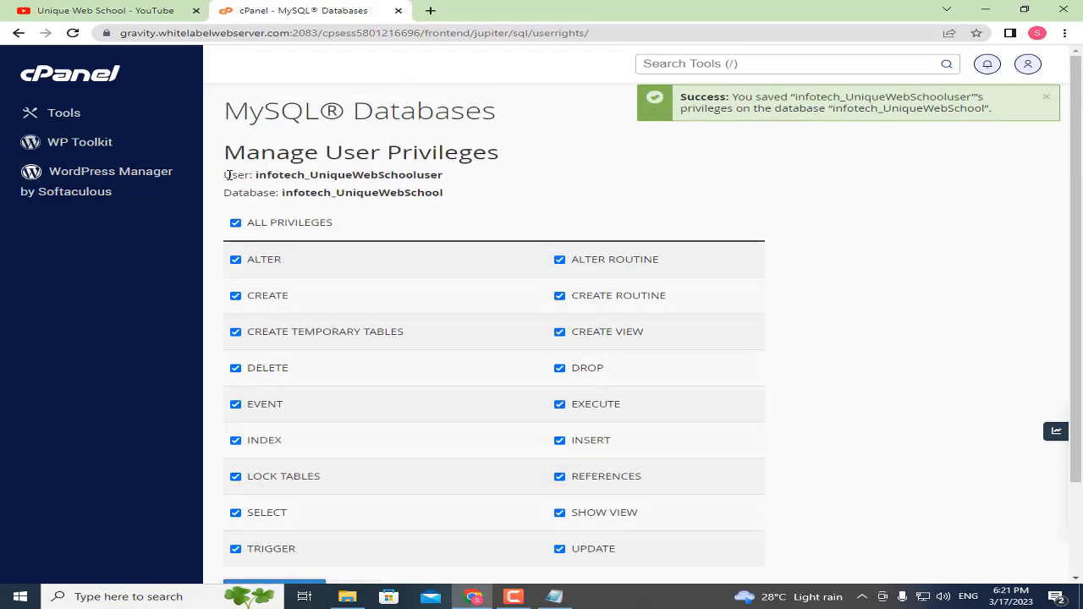
{"action": "left_click_drag", "start_coordinate": [221, 175], "coordinate": [524, 201]}
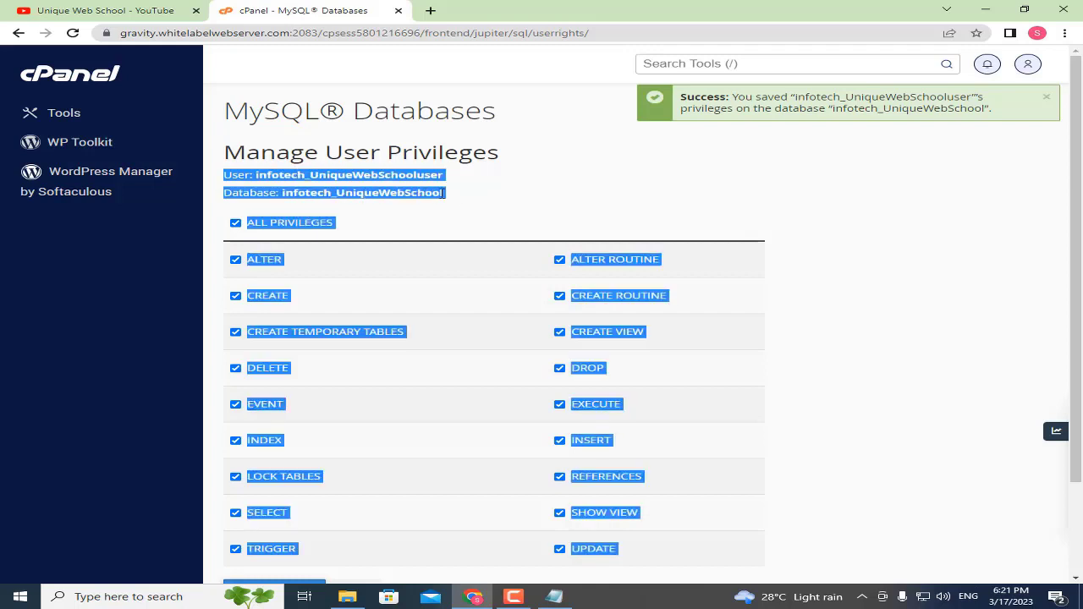
{"action": "left_click", "coordinate": [456, 196]}
{"action": "left_click_drag", "start_coordinate": [227, 175], "coordinate": [449, 195]}
{"action": "right_click", "coordinate": [391, 194]}
{"action": "left_click", "coordinate": [440, 205]}
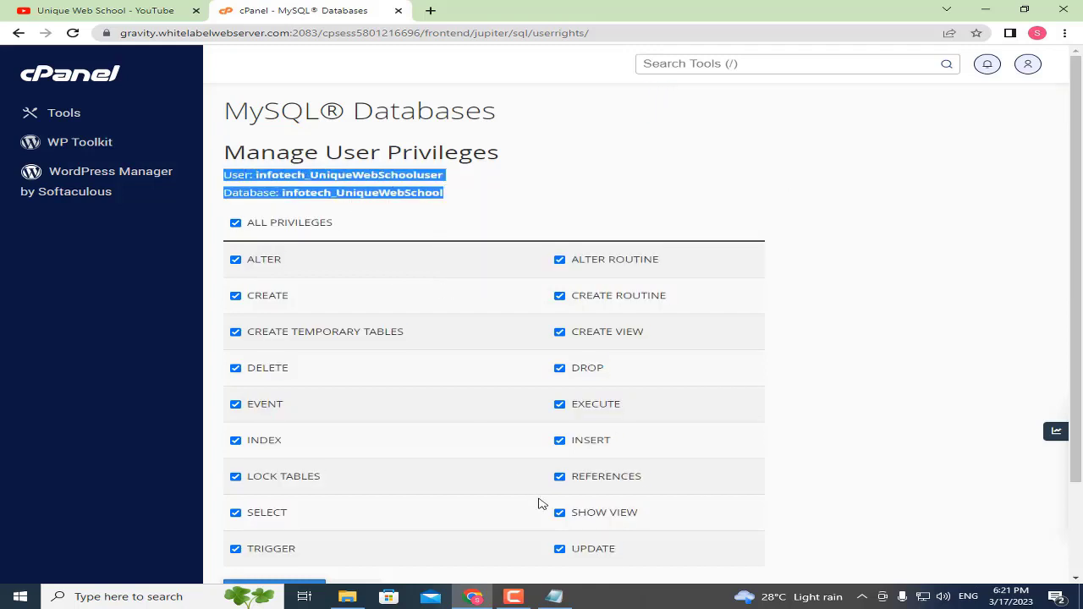
- Switch to Notepad, paste the user and database names below the passwords in New Text Document.txt, and save the file
{"action": "left_click", "coordinate": [554, 597]}
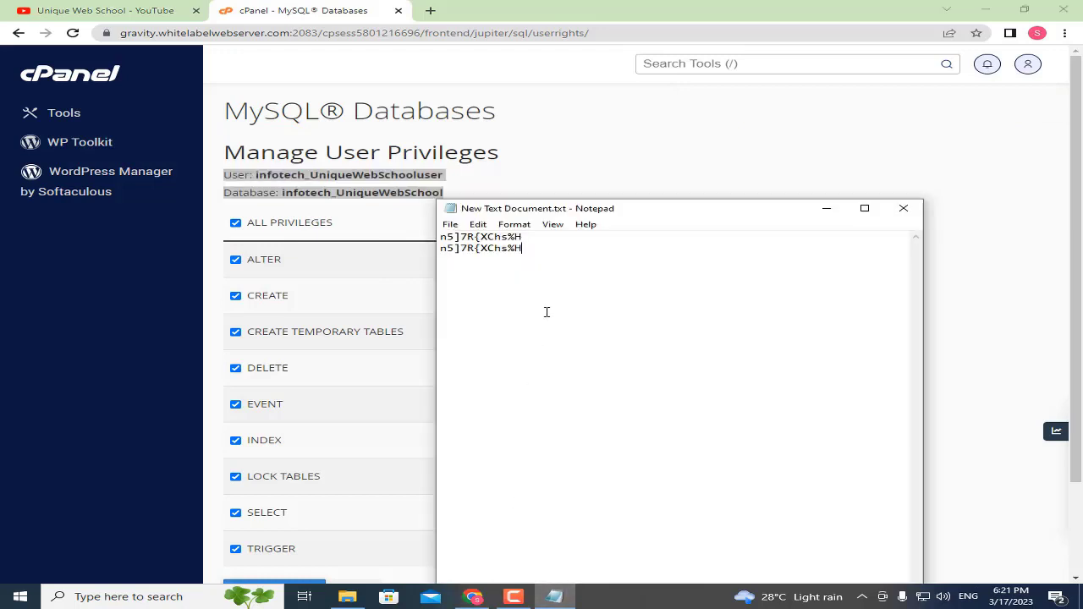
{"action": "key", "text": "Return"}
{"action": "key", "text": "Return"}
{"action": "key", "text": "ctrl+v"}
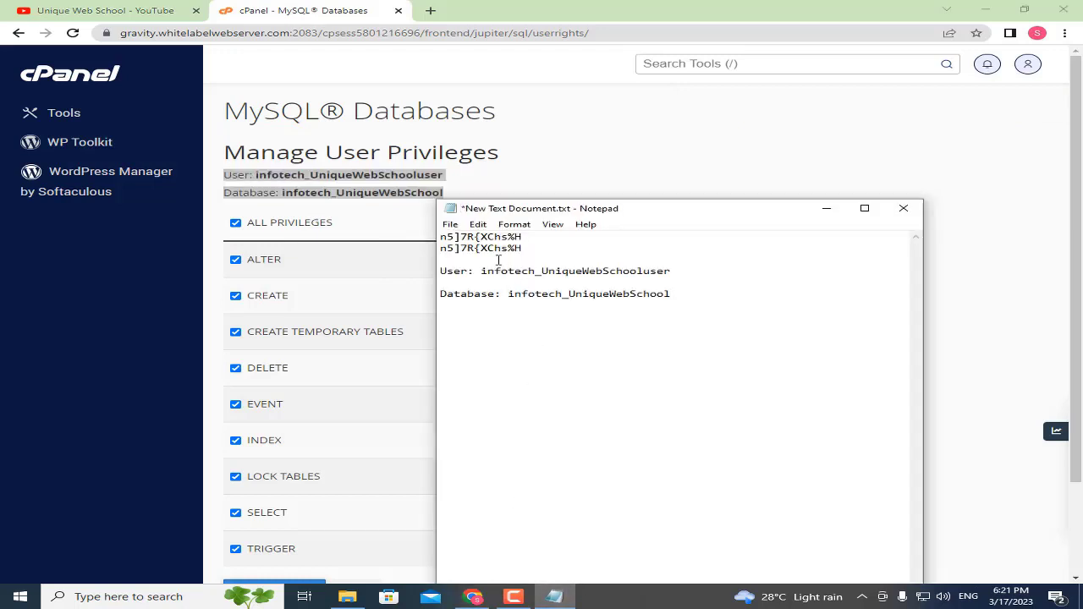
{"action": "left_click", "coordinate": [451, 225]}
{"action": "left_click", "coordinate": [491, 280]}
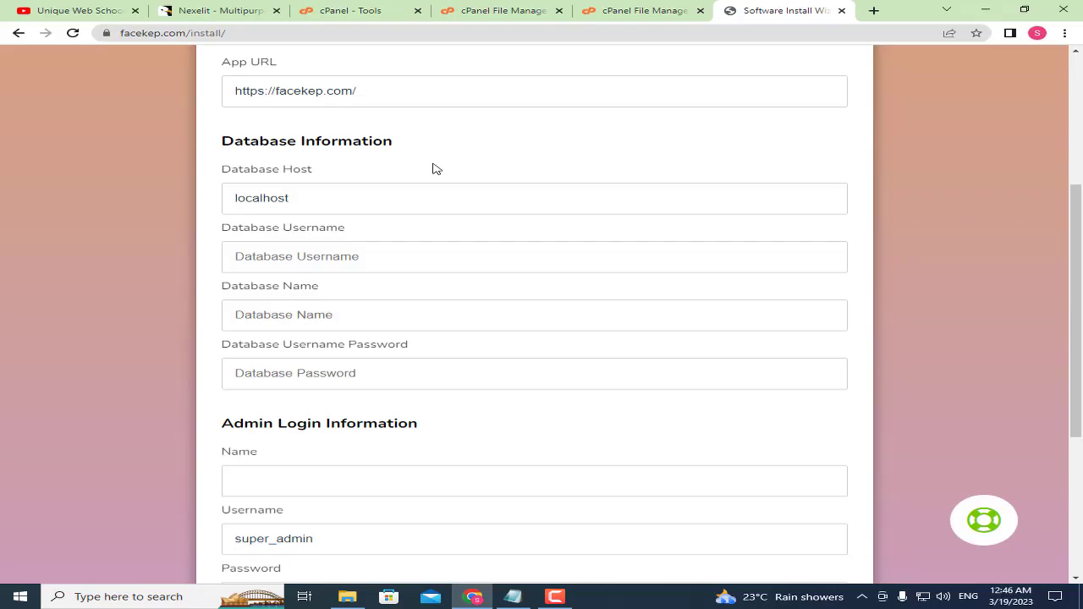
- Copy infotech_UniqueWebSchooluser from the Notepad file into the install wizard's Database Username field
{"action": "left_click_drag", "start_coordinate": [237, 230], "coordinate": [377, 237]}
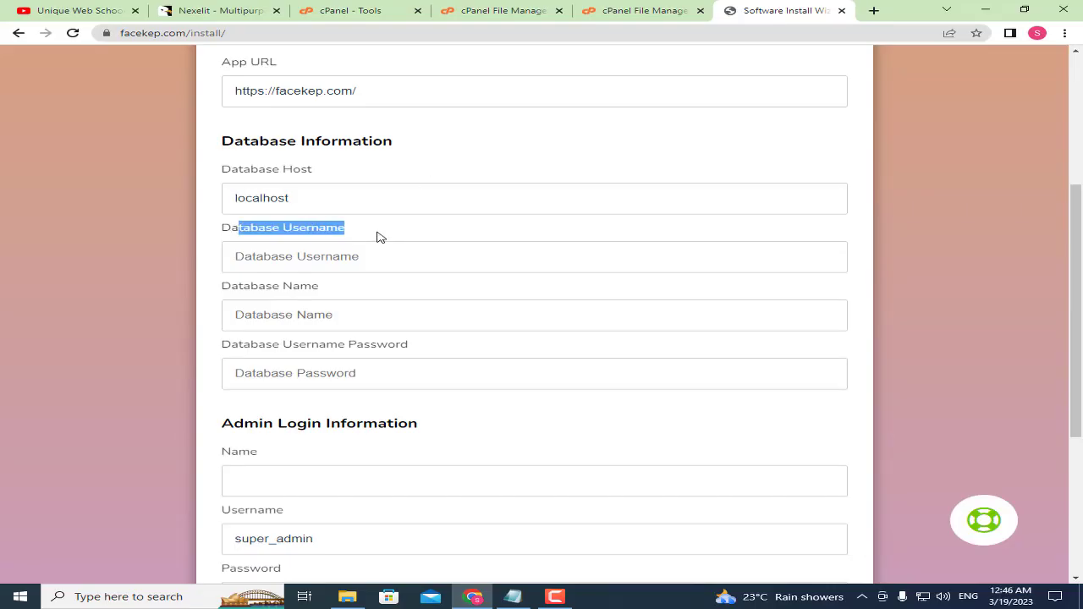
{"action": "left_click", "coordinate": [379, 237]}
{"action": "left_click", "coordinate": [513, 597]}
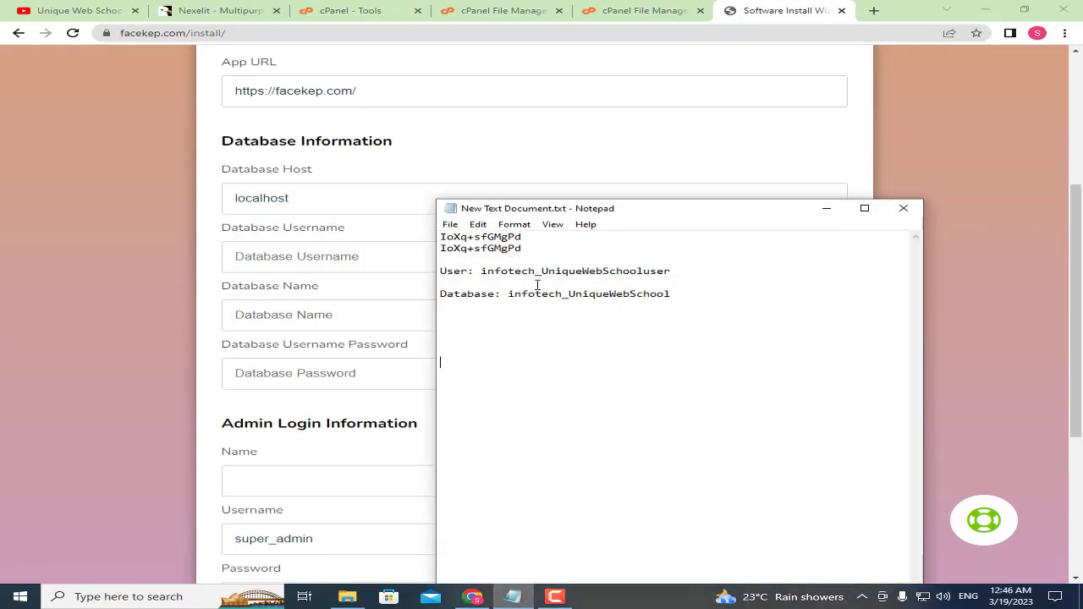
{"action": "left_click_drag", "start_coordinate": [482, 271], "coordinate": [696, 275]}
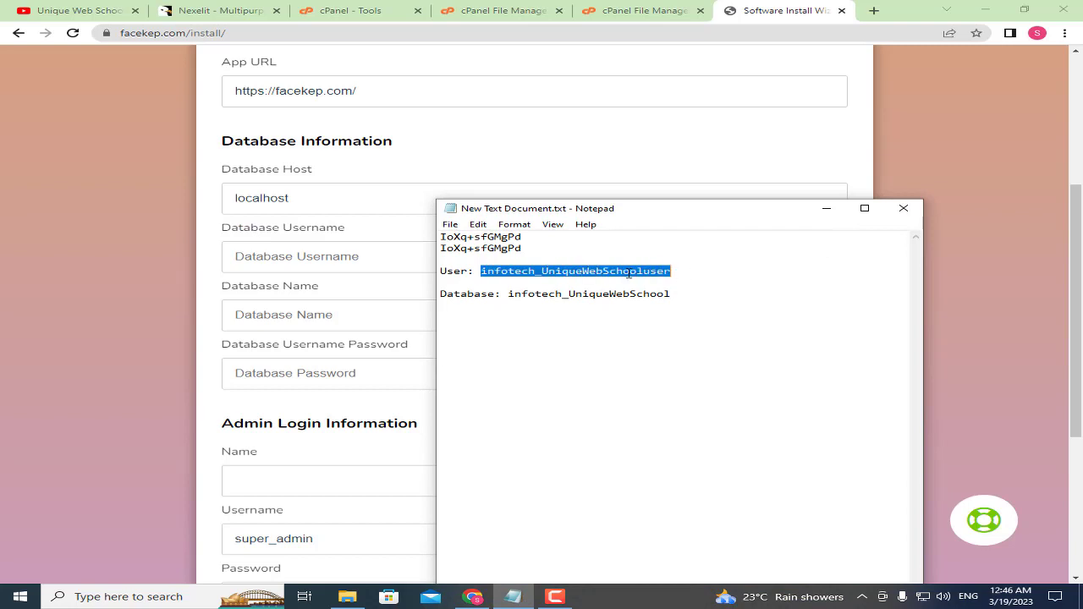
{"action": "right_click", "coordinate": [629, 272]}
{"action": "left_click", "coordinate": [677, 318]}
{"action": "left_click", "coordinate": [271, 256]}
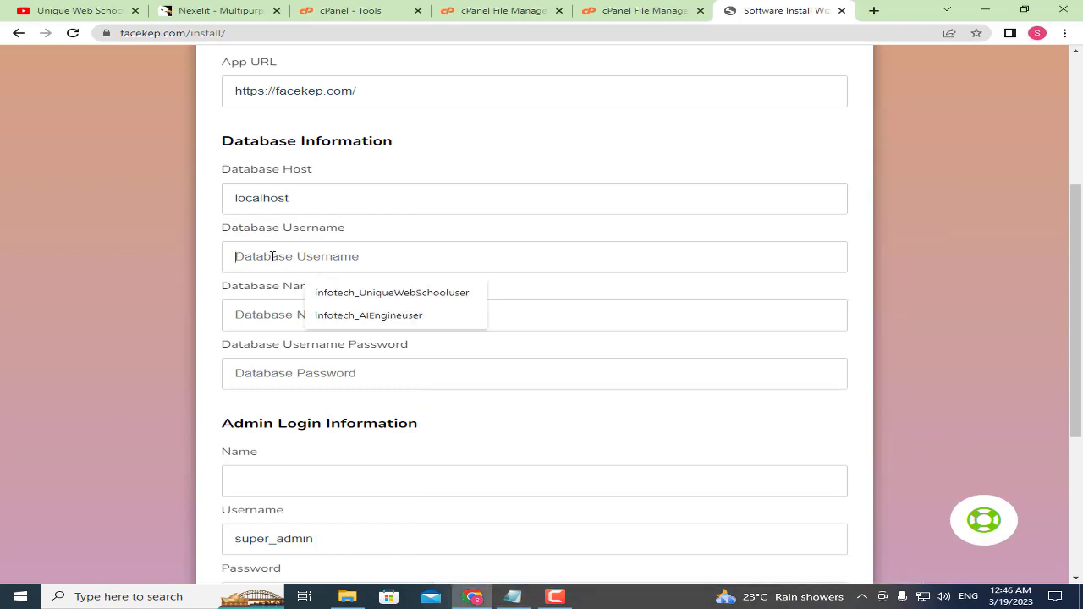
{"action": "key", "text": "ctrl+v"}
- Copy infotech_UniqueWebSchool from the Notepad file into the wizard's Database Name field
{"action": "left_click_drag", "start_coordinate": [237, 288], "coordinate": [393, 296]}
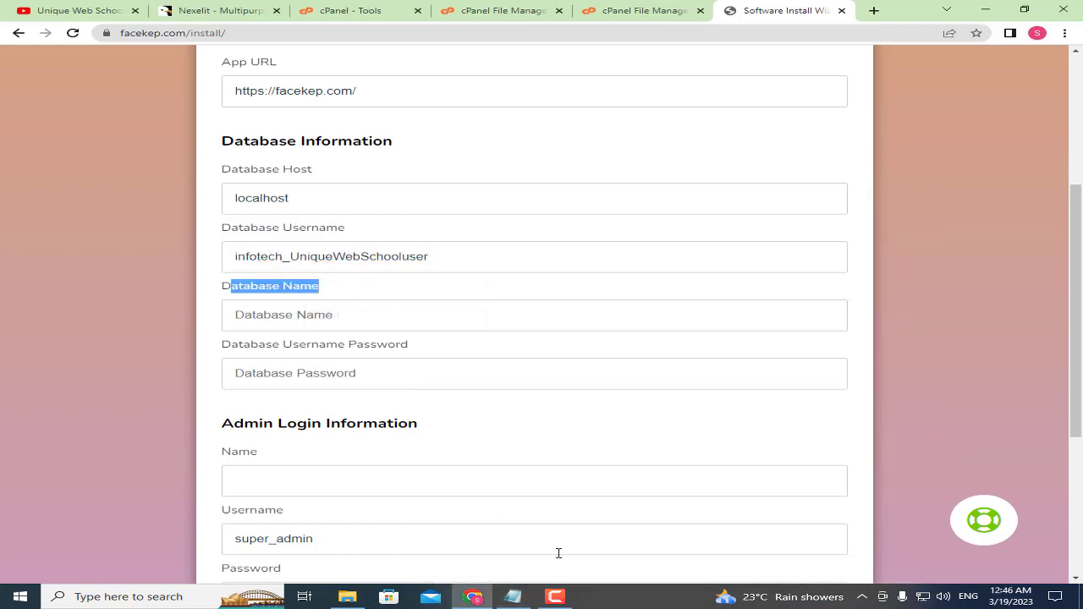
{"action": "left_click", "coordinate": [513, 597]}
{"action": "left_click_drag", "start_coordinate": [610, 293], "coordinate": [525, 291]}
{"action": "right_click", "coordinate": [525, 291]}
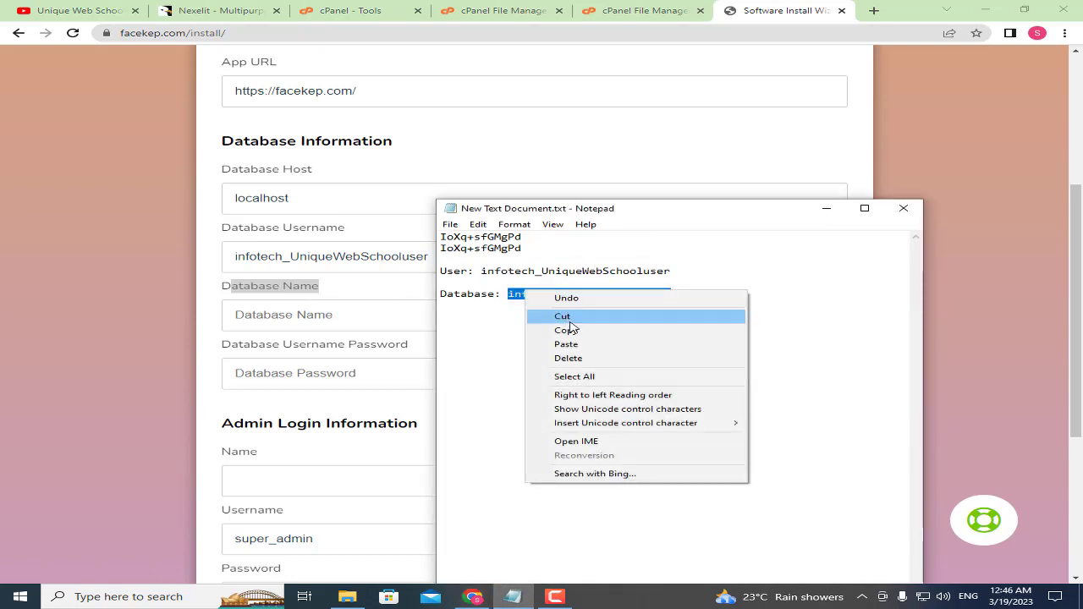
{"action": "left_click", "coordinate": [563, 330]}
{"action": "left_click", "coordinate": [308, 315]}
{"action": "key", "text": "ctrl+v"}
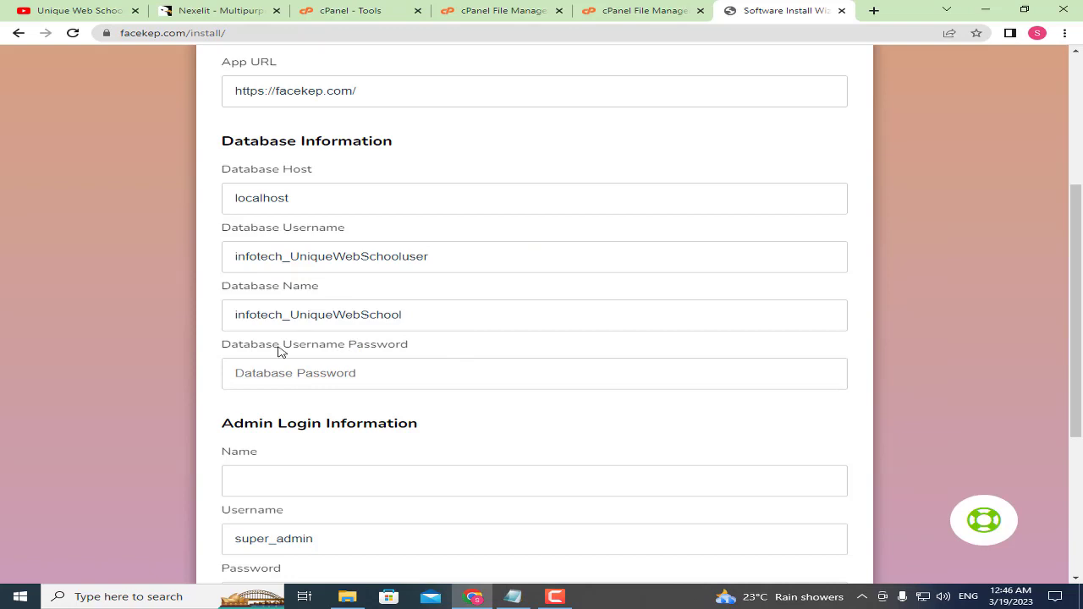
- Copy the database password from the Notepad file into the wizard's Database Username Password field
{"action": "left_click_drag", "start_coordinate": [273, 346], "coordinate": [377, 346]}
{"action": "left_click", "coordinate": [529, 595]}
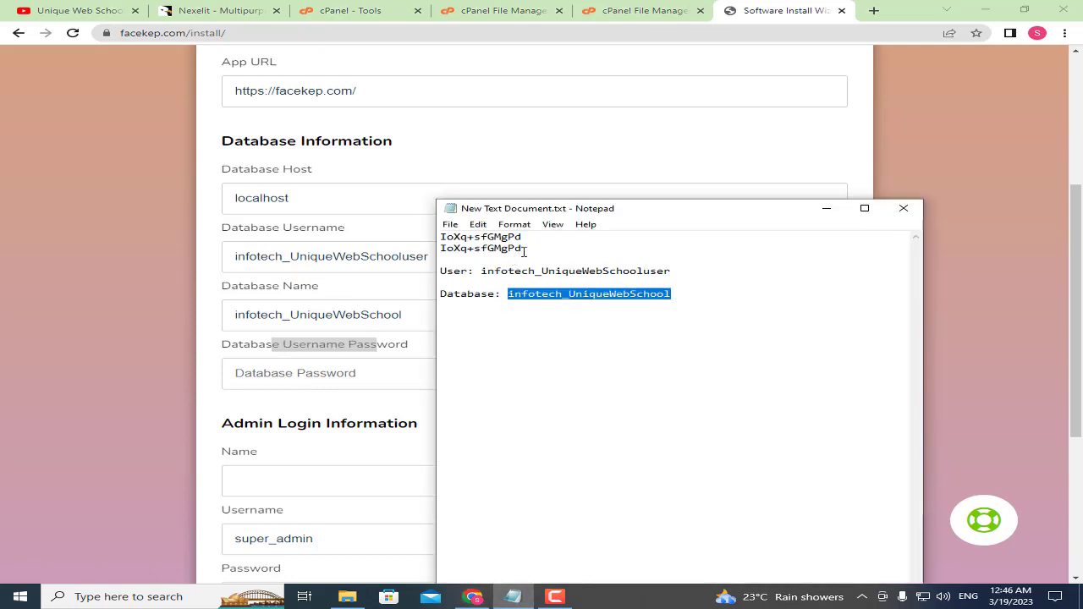
{"action": "left_click_drag", "start_coordinate": [525, 252], "coordinate": [434, 248]}
{"action": "right_click", "coordinate": [493, 249]}
{"action": "left_click", "coordinate": [531, 288]}
{"action": "left_click", "coordinate": [178, 323]}
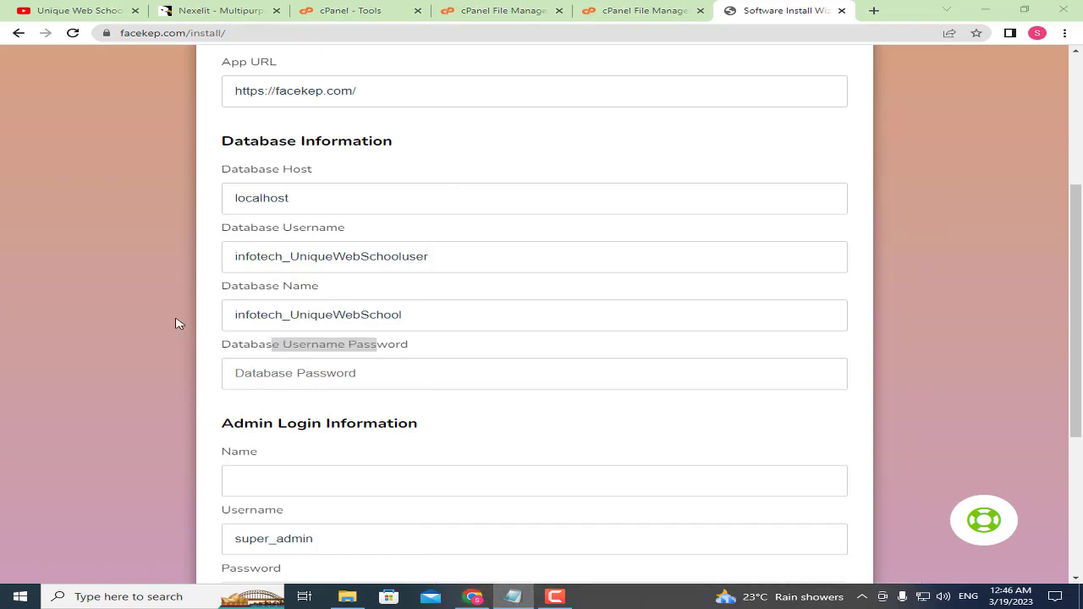
{"action": "left_click", "coordinate": [321, 374]}
{"action": "key", "text": "ctrl+v"}
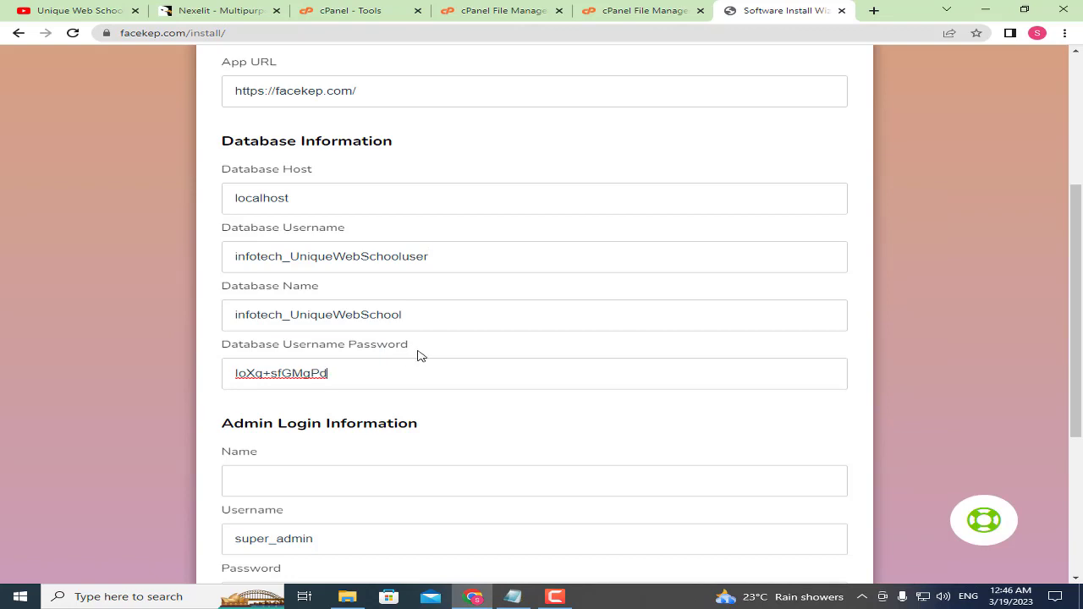
- Under Admin Login Information, enter the admin's full name and replace the default super_admin username with the admin's own username
{"action": "key", "text": "Tab"}
{"action": "scroll", "coordinate": [356, 303], "scroll_direction": "down", "scroll_amount": 2}
{"action": "left_click_drag", "start_coordinate": [230, 298], "coordinate": [446, 296]}
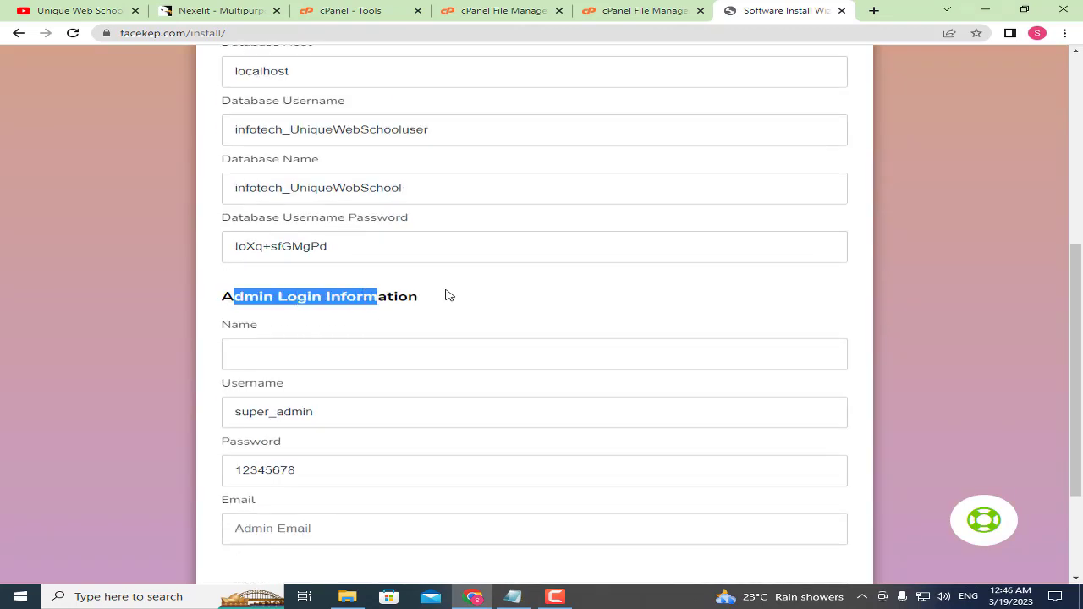
{"action": "left_click", "coordinate": [347, 348]}
{"action": "scroll", "coordinate": [308, 346], "scroll_direction": "down", "scroll_amount": 2}
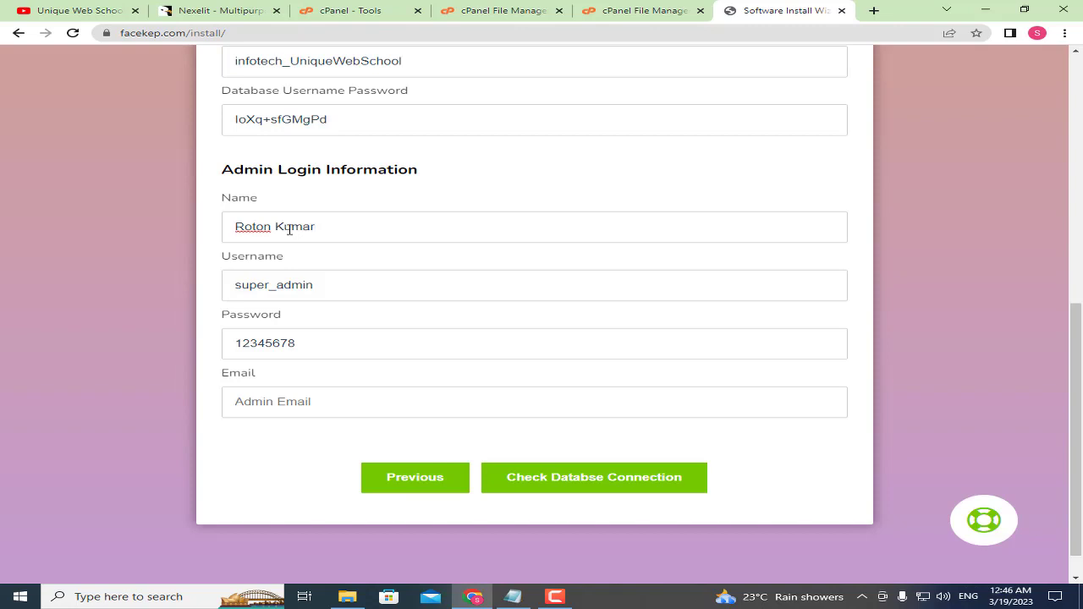
{"action": "double_click", "coordinate": [233, 259]}
{"action": "left_click_drag", "start_coordinate": [370, 283], "coordinate": [172, 279]}
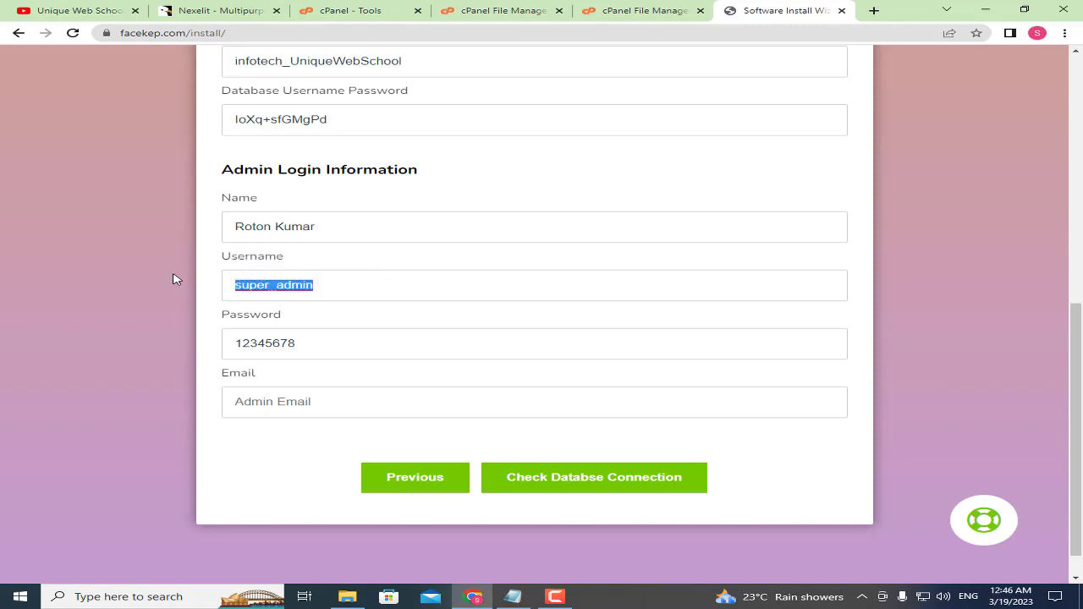
{"action": "type", "text": "roton"}
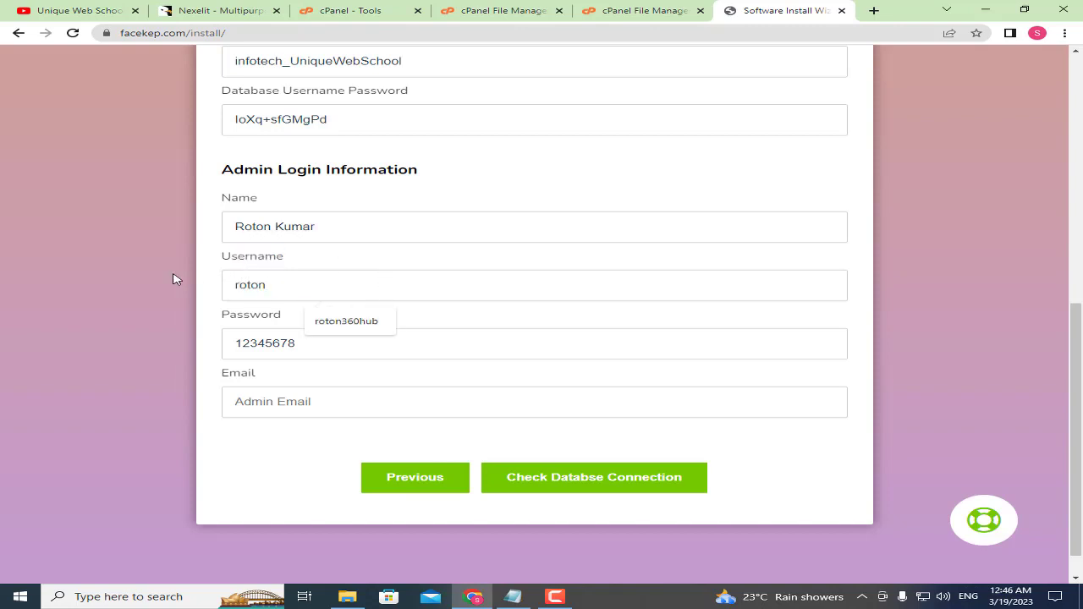
{"action": "type", "text": "360hub"}
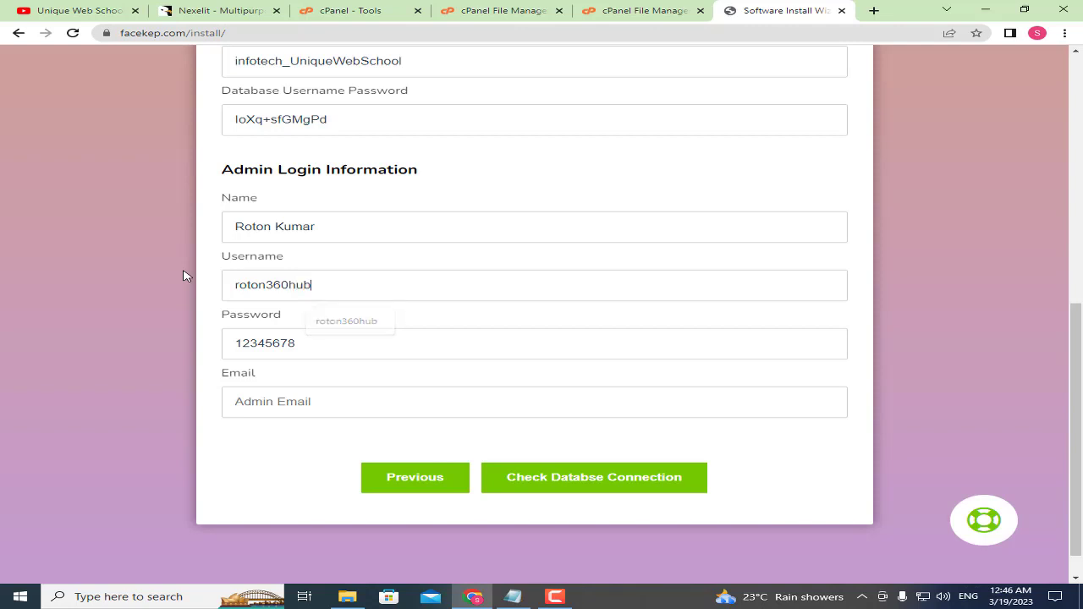
- Replace the default admin password in the wizard with the password copied from the Notepad file
{"action": "left_click_drag", "start_coordinate": [228, 314], "coordinate": [348, 322]}
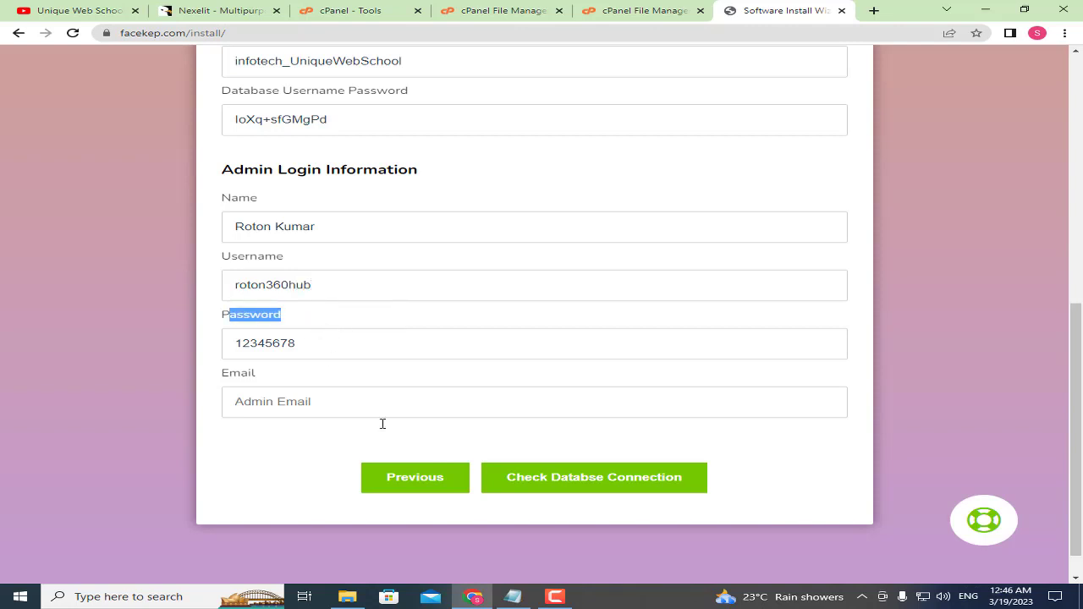
{"action": "left_click", "coordinate": [513, 596]}
{"action": "right_click", "coordinate": [567, 237]}
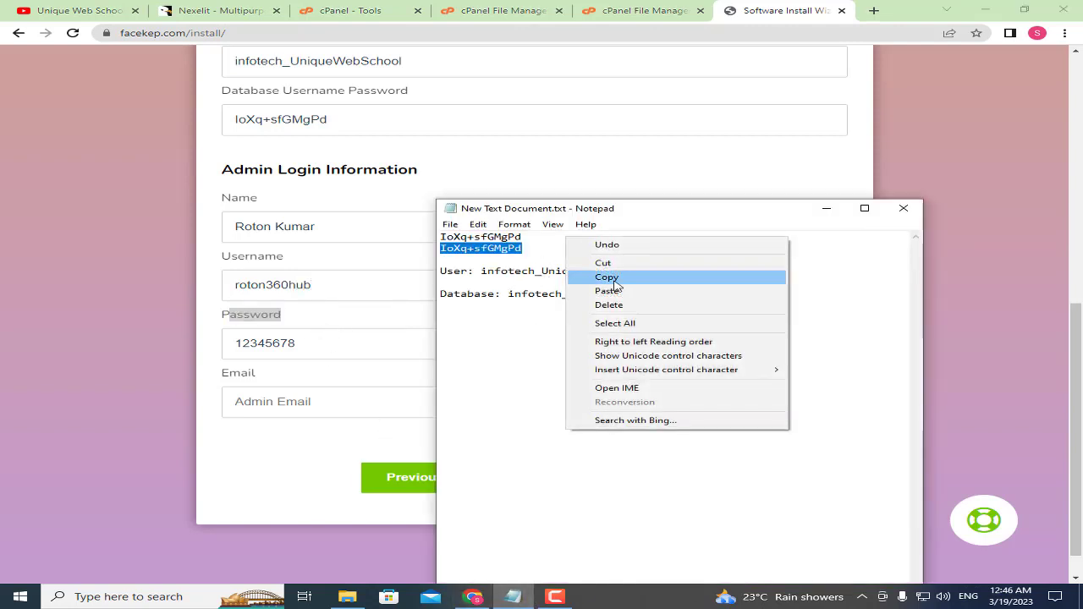
{"action": "left_click", "coordinate": [593, 276]}
{"action": "left_click", "coordinate": [348, 338]}
{"action": "double_click", "coordinate": [348, 338]}
{"action": "key", "text": "ctrl+v"}
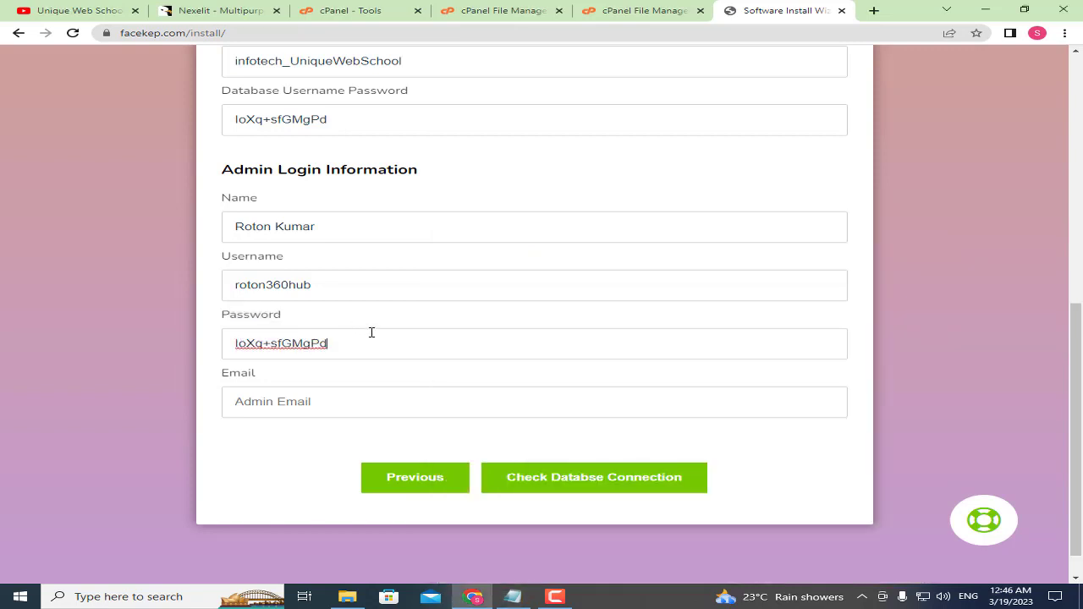
- Fill in the admin's email under Admin Login Information and run the database connection check
{"action": "left_click_drag", "start_coordinate": [213, 378], "coordinate": [322, 380]}
{"action": "left_click", "coordinate": [277, 398]}
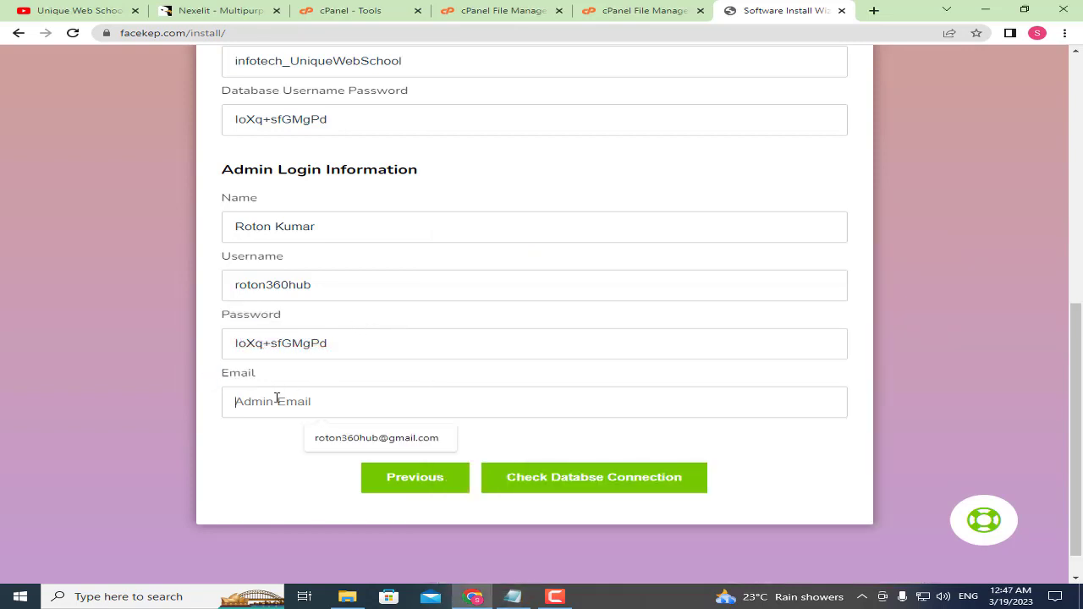
{"action": "left_click", "coordinate": [338, 434]}
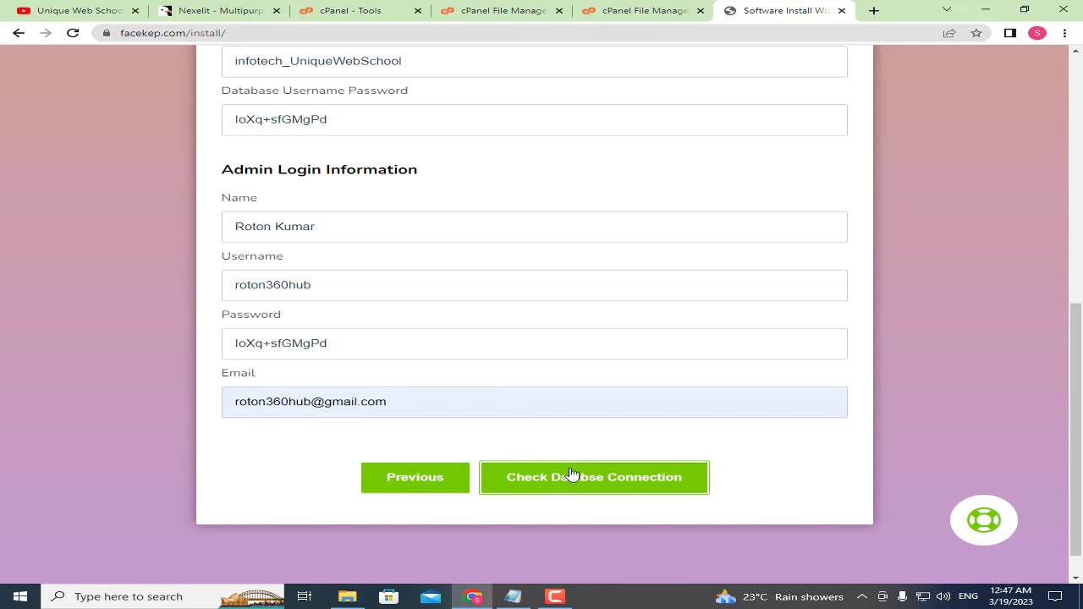
{"action": "left_click", "coordinate": [637, 484]}
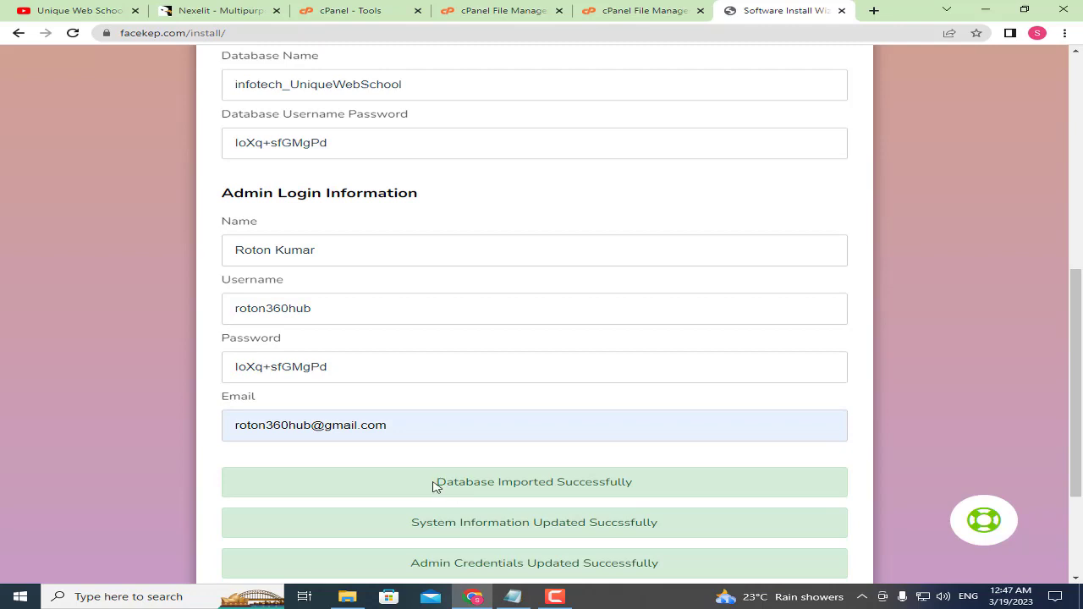
{"action": "left_click_drag", "start_coordinate": [437, 484], "coordinate": [645, 485]}
{"action": "left_click", "coordinate": [436, 522]}
{"action": "left_click_drag", "start_coordinate": [435, 521], "coordinate": [673, 525]}
{"action": "left_click", "coordinate": [690, 526]}
- Remove the install path from the address and open the facekep.com home page
{"action": "scroll", "coordinate": [219, 63], "scroll_direction": "up", "scroll_amount": 2}
{"action": "left_click", "coordinate": [199, 32]}
{"action": "key", "text": "Right"}
{"action": "key", "text": "BackSpace"}
{"action": "key", "text": "BackSpace"}
{"action": "key", "text": "BackSpace"}
{"action": "key", "text": "BackSpace"}
{"action": "key", "text": "BackSpace"}
{"action": "key", "text": "BackSpace"}
{"action": "key", "text": "BackSpace"}
{"action": "key", "text": "BackSpace"}
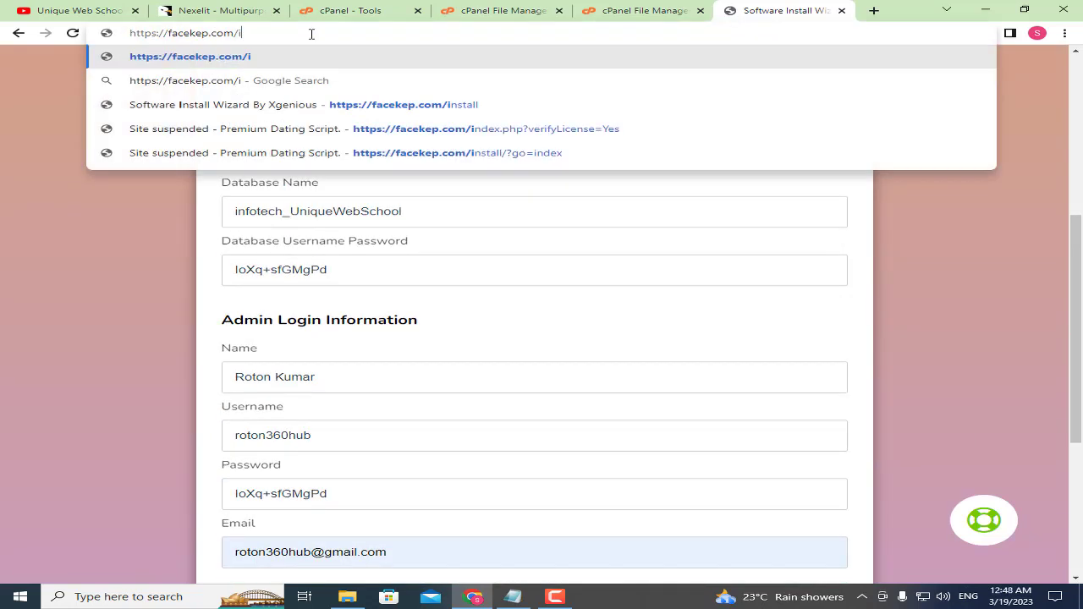
{"action": "key", "text": "Return"}
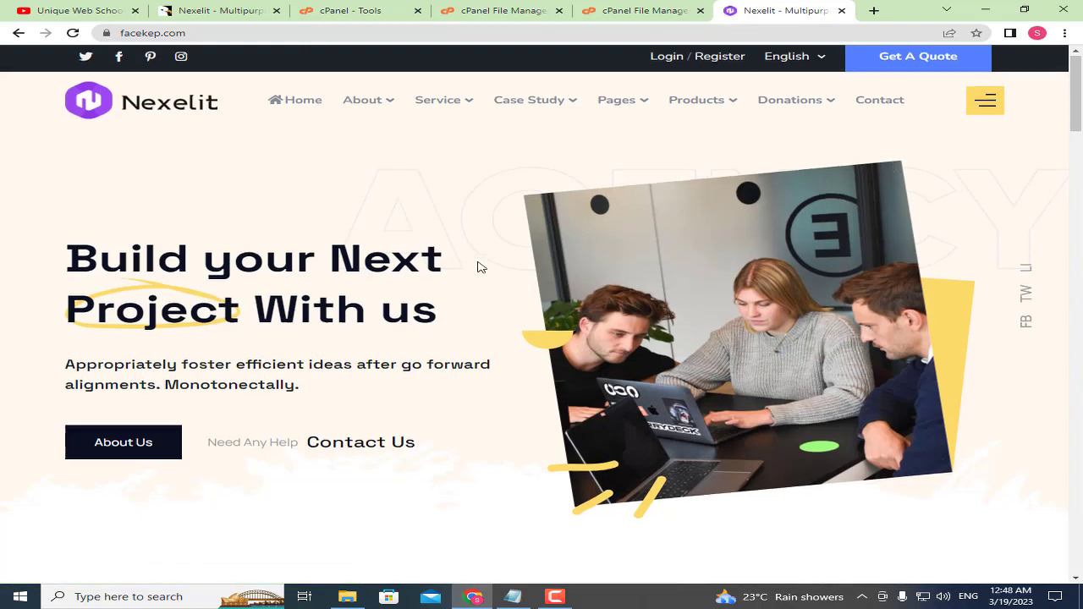
- Review the installed Nexelit home page down to its footer, dismissing the notice popup, and return to the site's home view
{"action": "scroll", "coordinate": [479, 269], "scroll_direction": "down", "scroll_amount": 10}
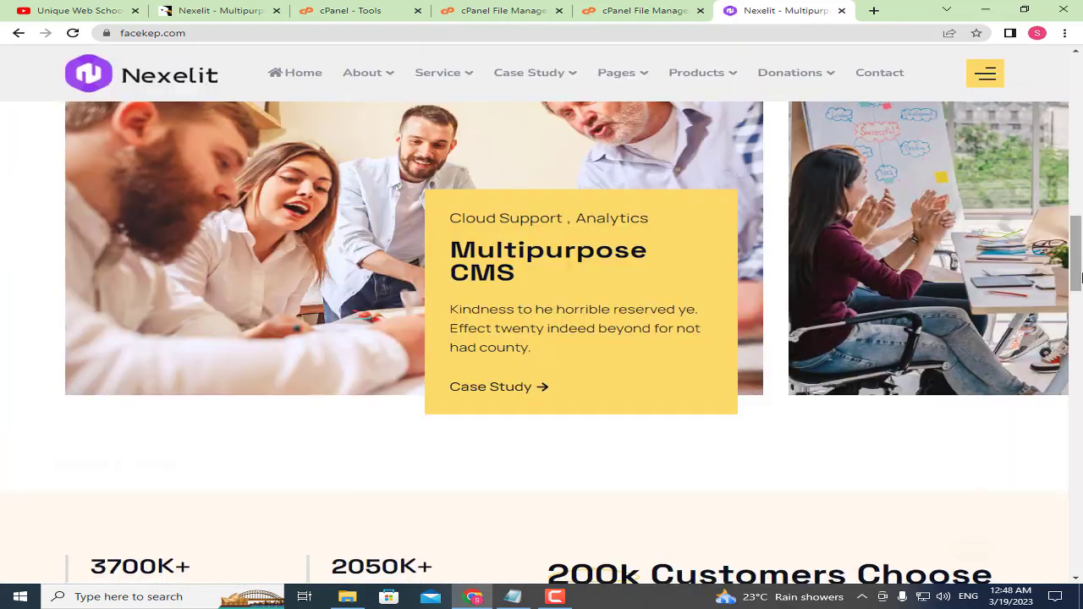
{"action": "scroll", "coordinate": [207, 304], "scroll_direction": "down", "scroll_amount": 5}
{"action": "scroll", "coordinate": [207, 305], "scroll_direction": "down", "scroll_amount": 10}
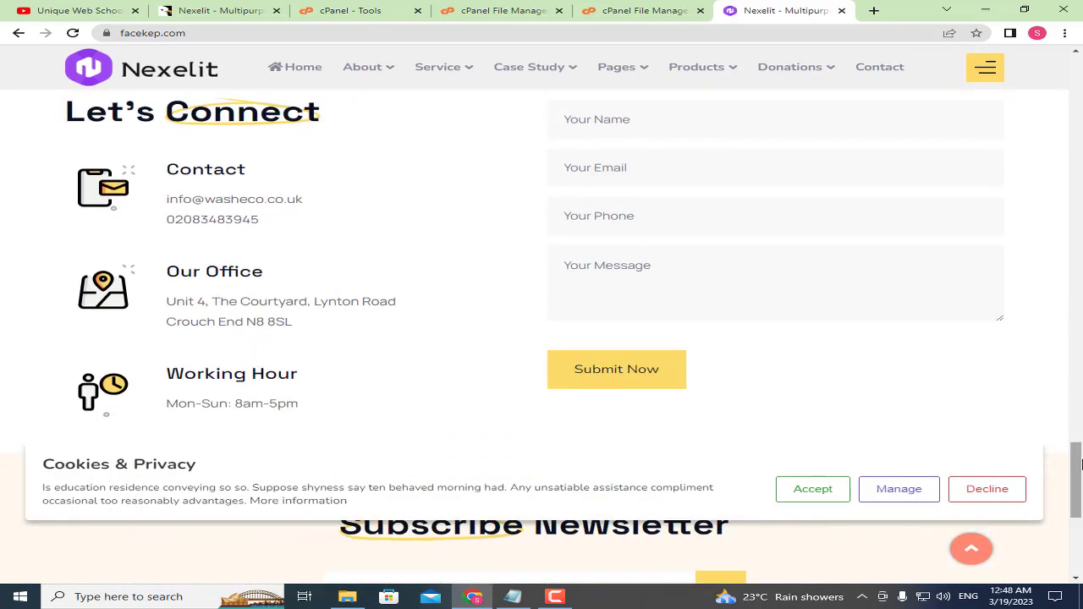
{"action": "scroll", "coordinate": [542, 305], "scroll_direction": "down", "scroll_amount": 4}
{"action": "scroll", "coordinate": [541, 304], "scroll_direction": "up", "scroll_amount": 1}
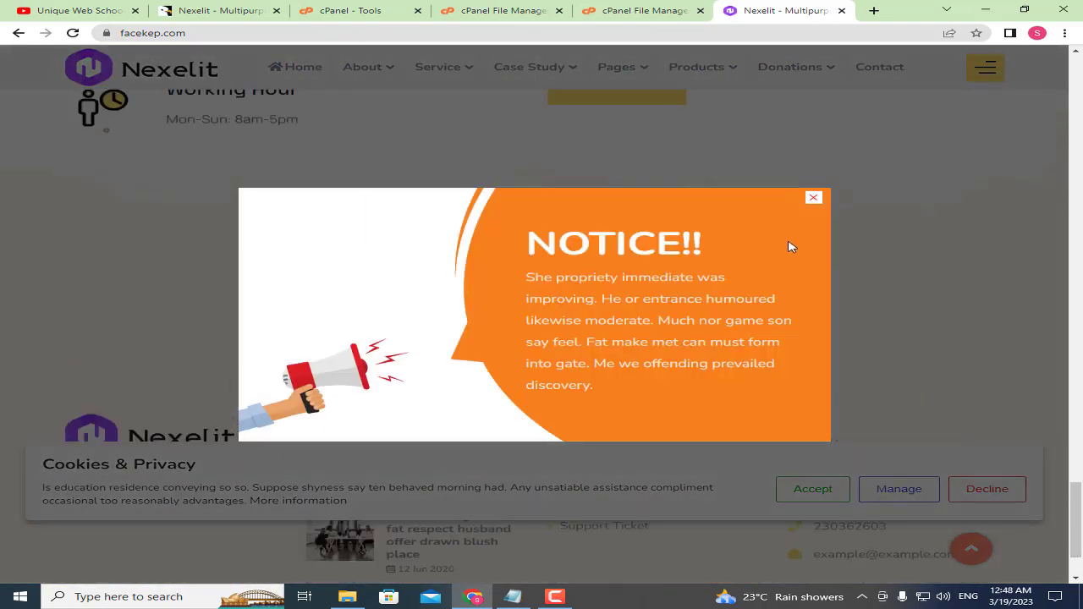
{"action": "left_click", "coordinate": [814, 197]}
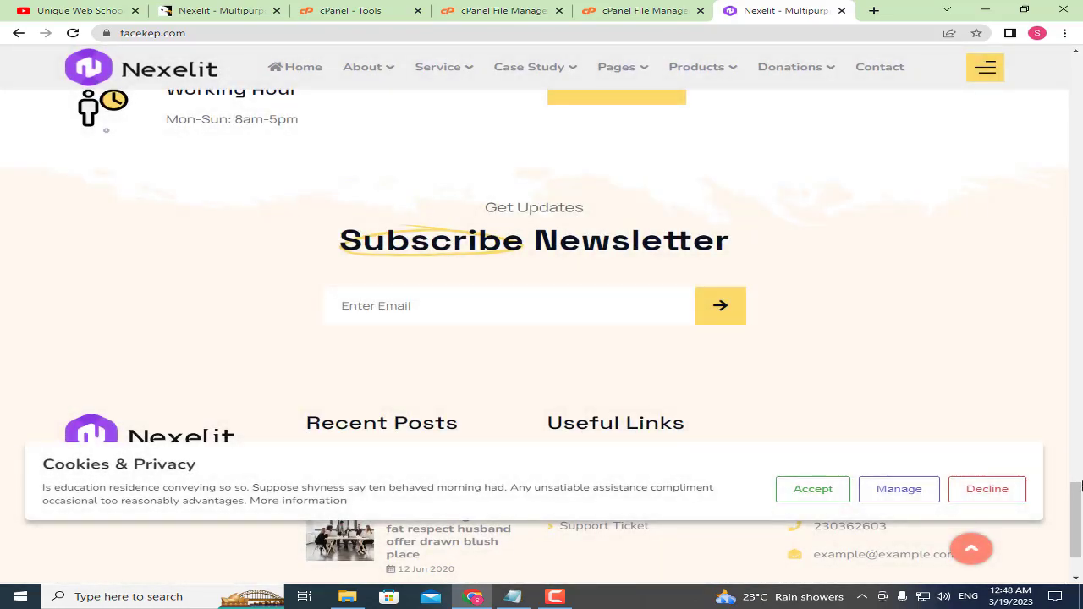
{"action": "scroll", "coordinate": [1079, 487], "scroll_direction": "up", "scroll_amount": 20}
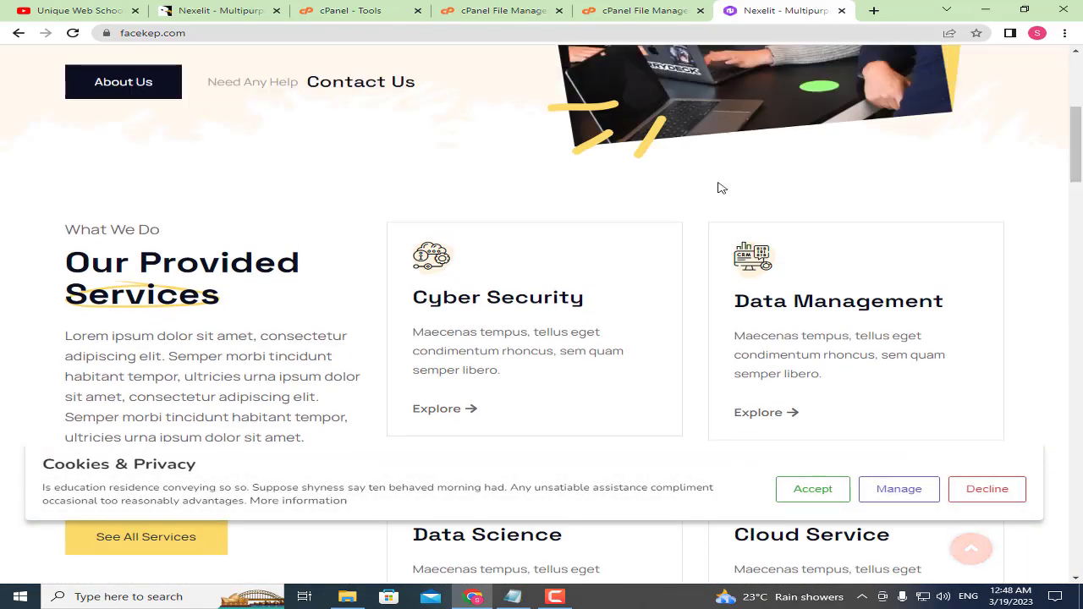
{"action": "scroll", "coordinate": [718, 188], "scroll_direction": "up", "scroll_amount": 5}
{"action": "left_click", "coordinate": [164, 112]}
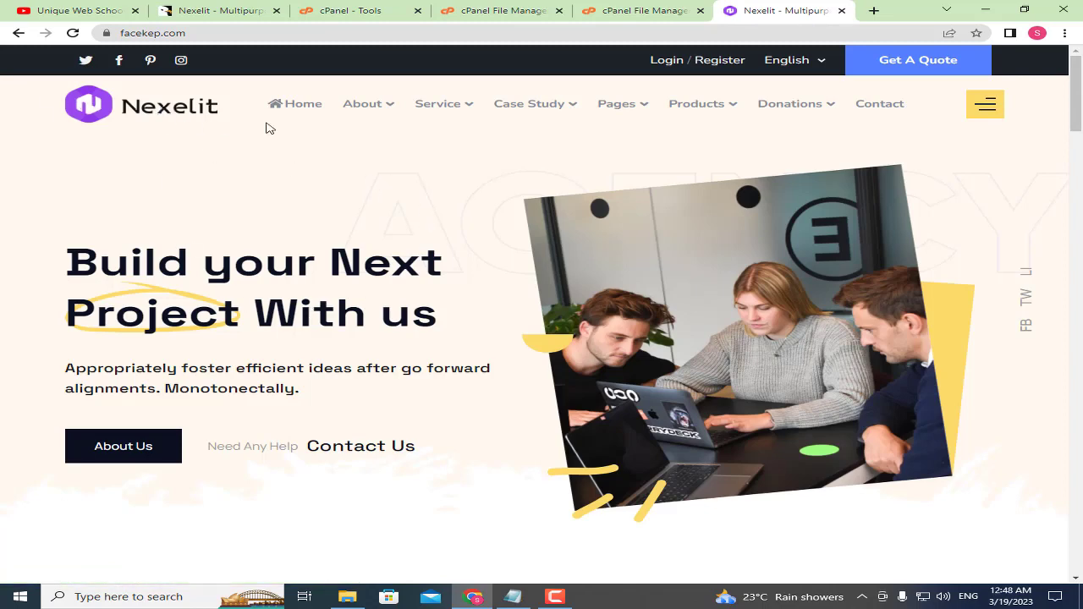
- Switch to the open Unique Web School channel page on YouTube
{"action": "mouse_move", "coordinate": [801, 136]}
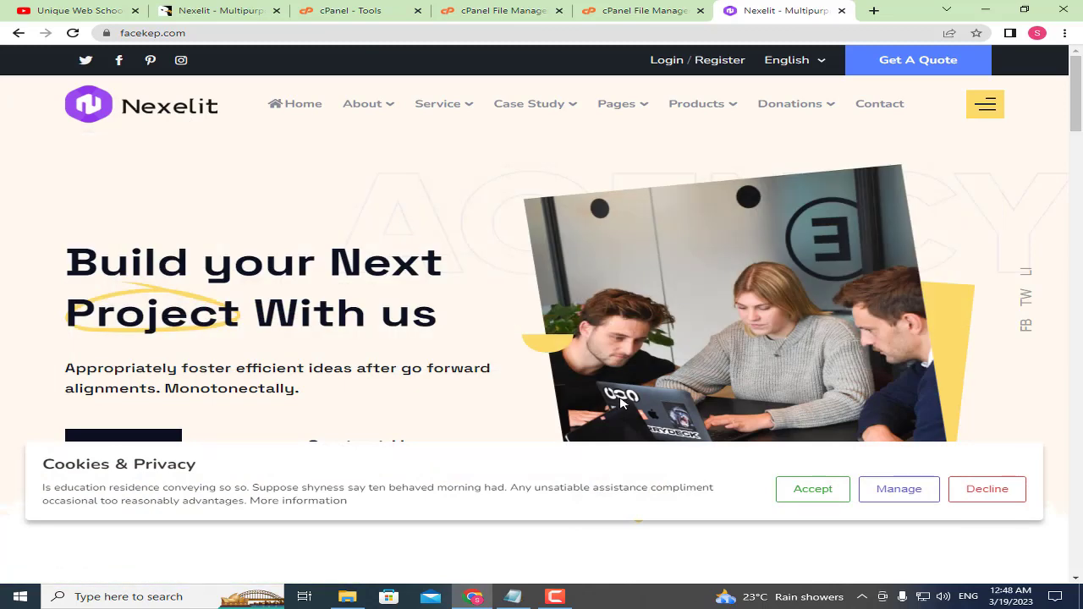
{"action": "left_click", "coordinate": [99, 8]}
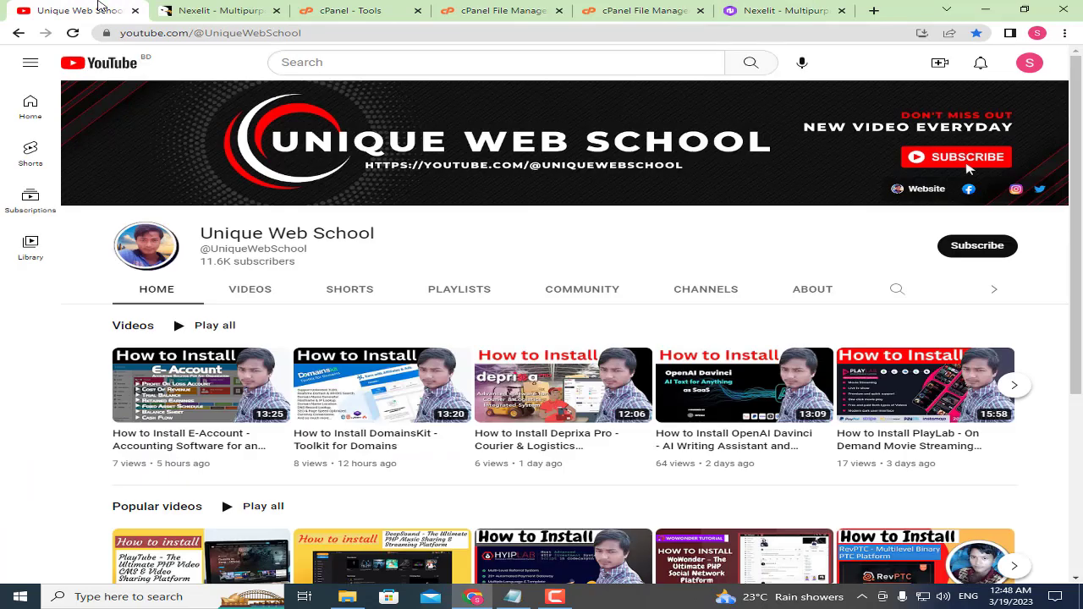